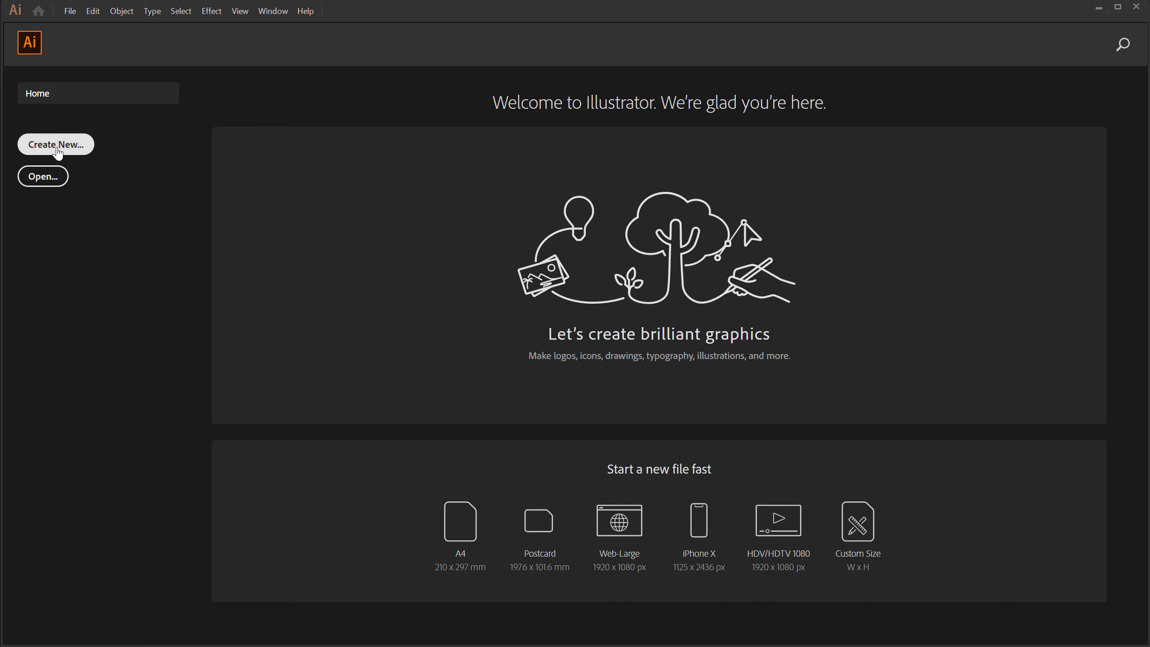
- Create a new document named Tutorial, 2000 x 2000 px, with RGB color and 300 ppi raster effects
click(58, 152)
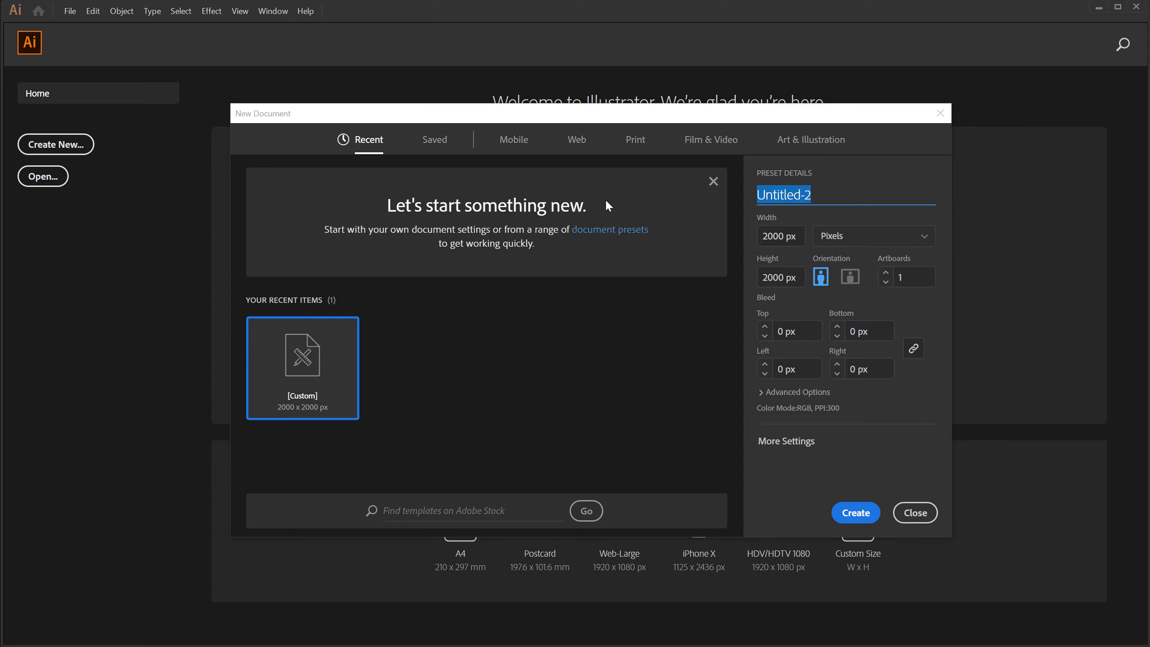
text(Tutorial)
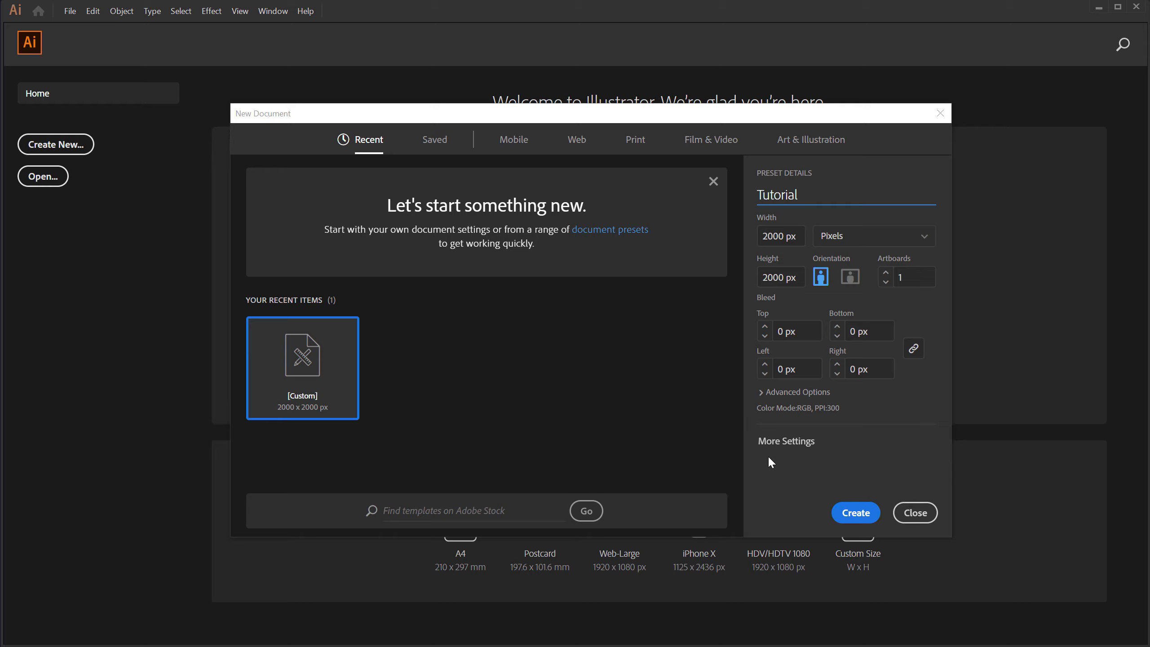
click(791, 445)
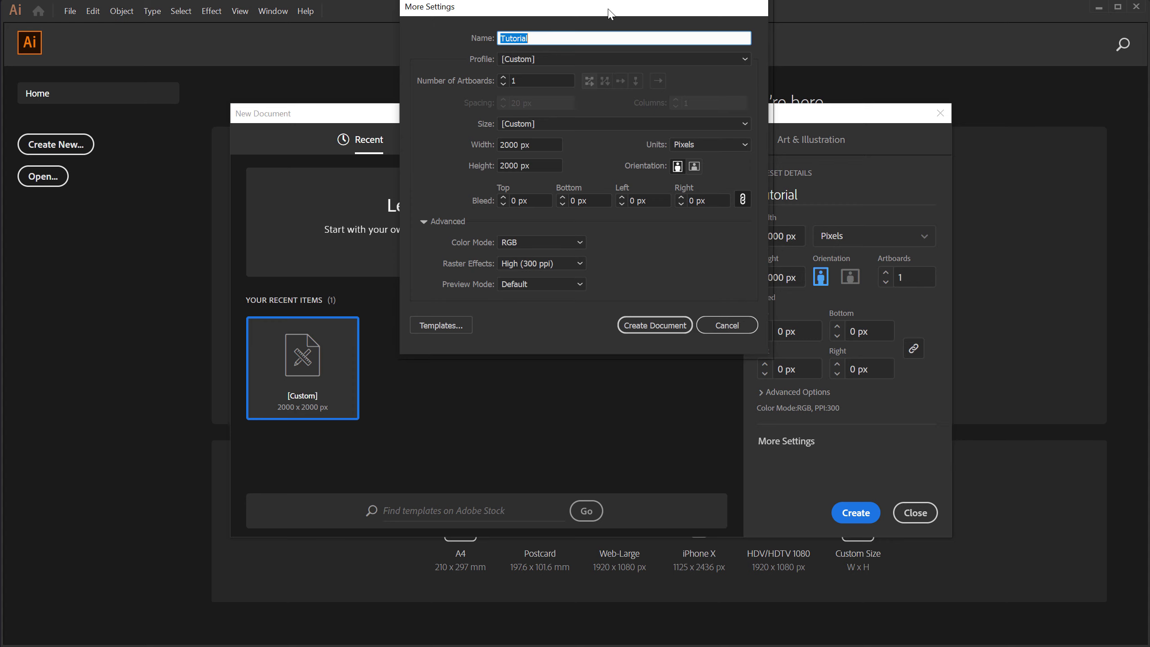
drag(608, 9, 651, 106)
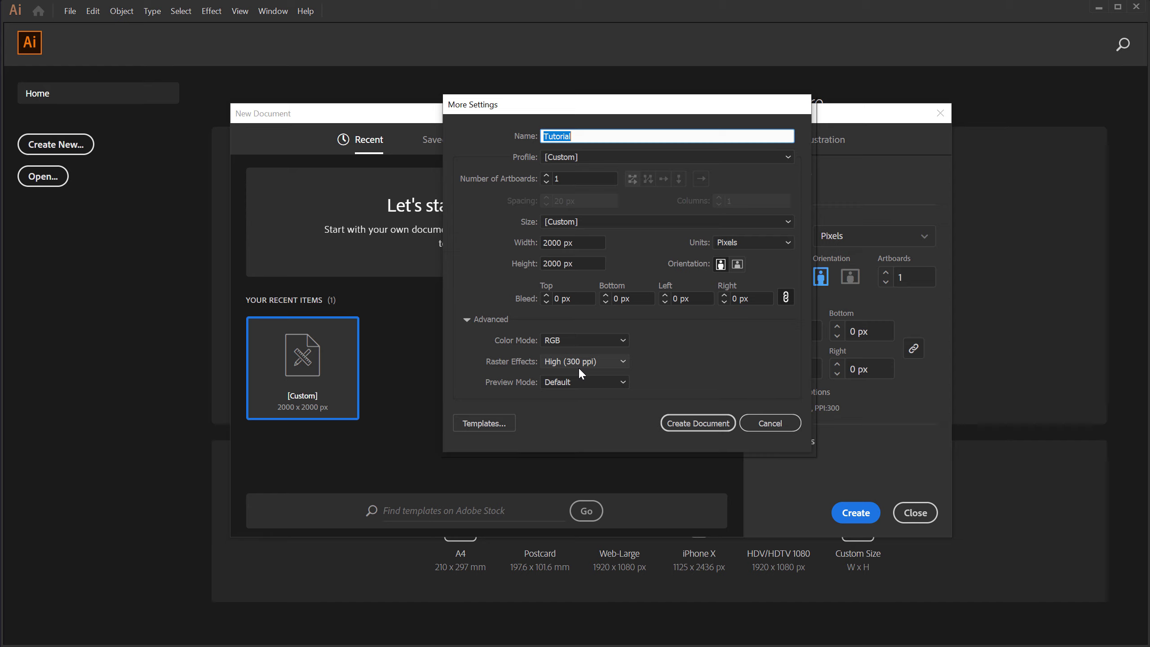
click(715, 423)
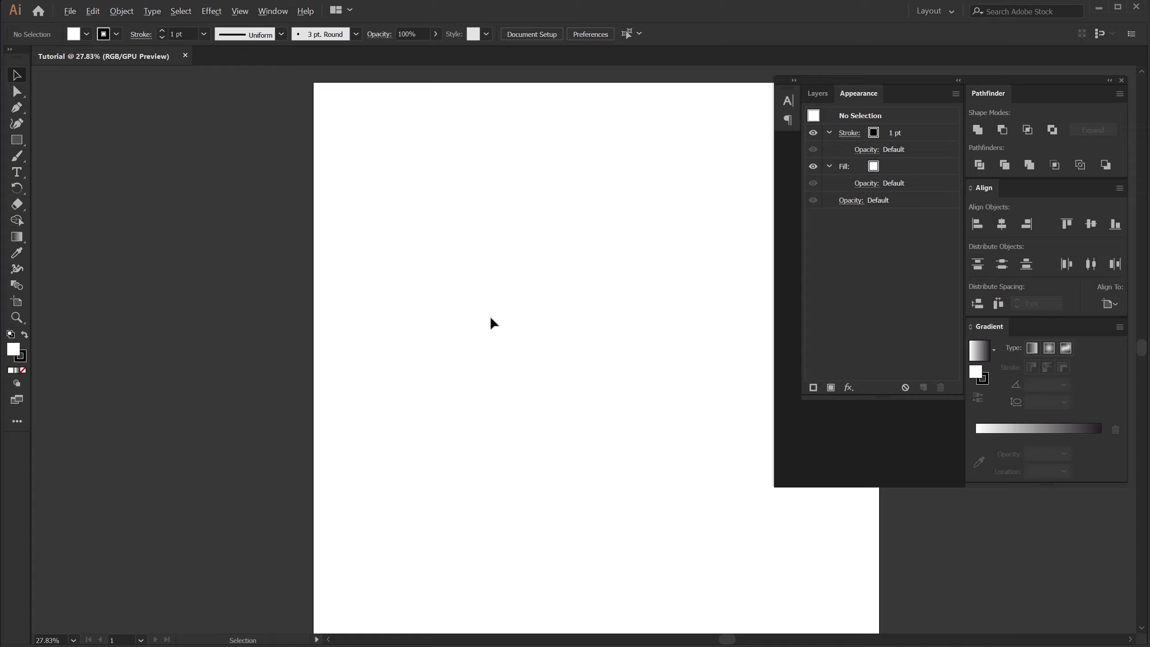
- Show the layers list and place a line of placeholder text on the artboard at 72 pt
scroll(491, 321, down, 1)
drag(581, 344, 488, 327)
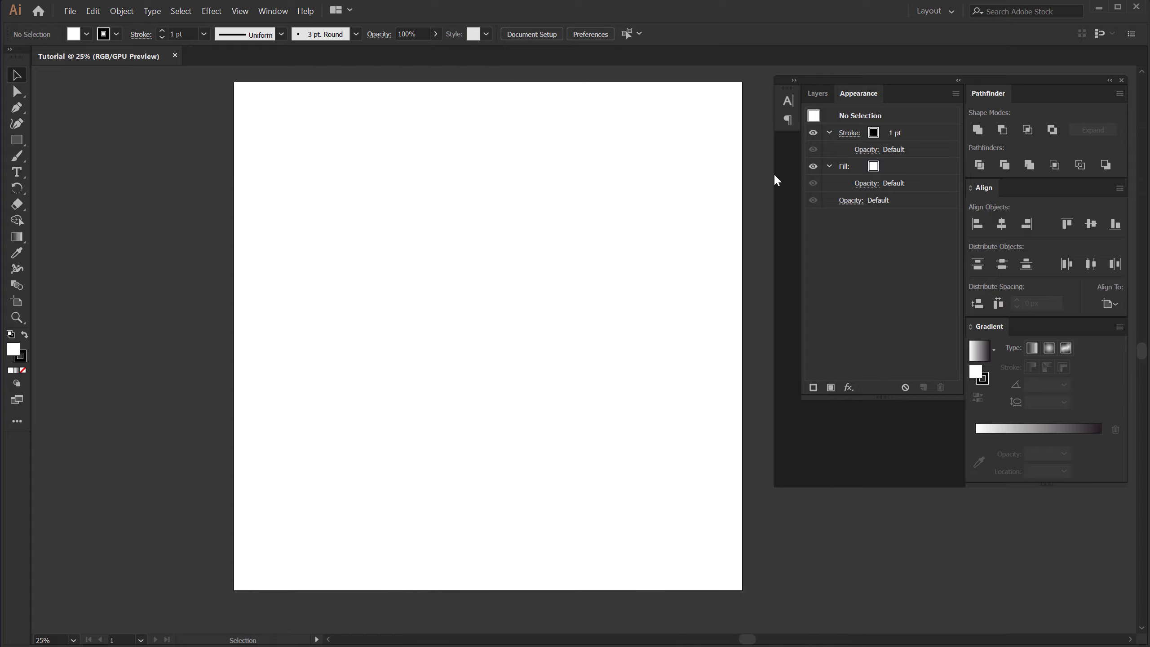
click(817, 93)
scroll(453, 95, right, 1)
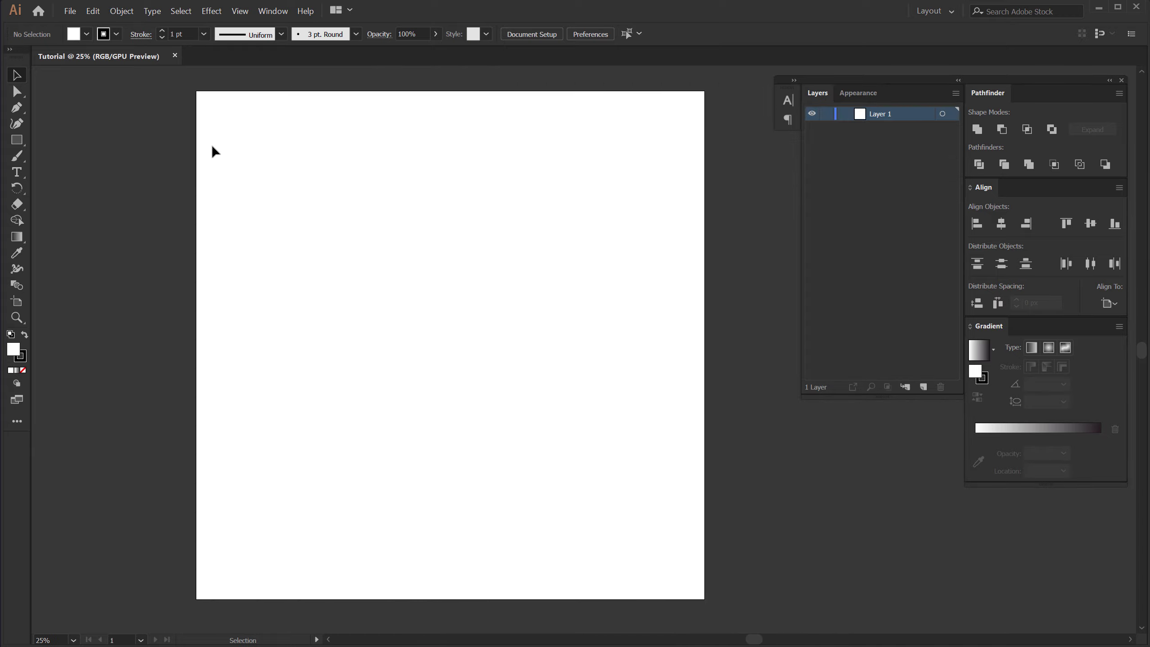
click(20, 173)
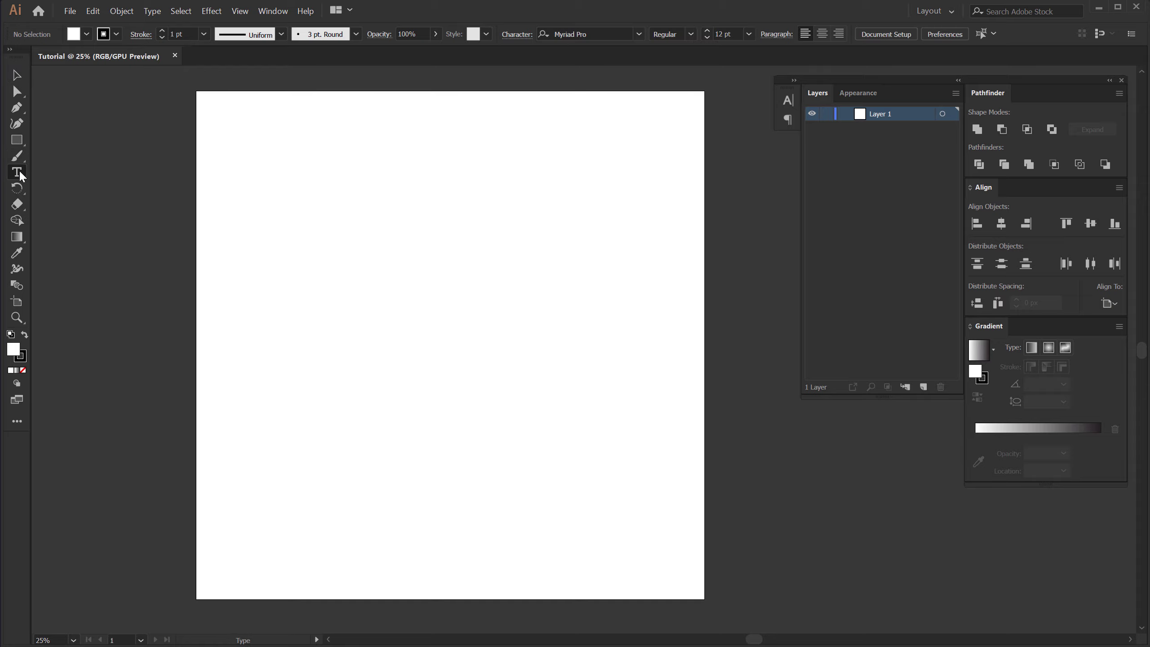
click(337, 292)
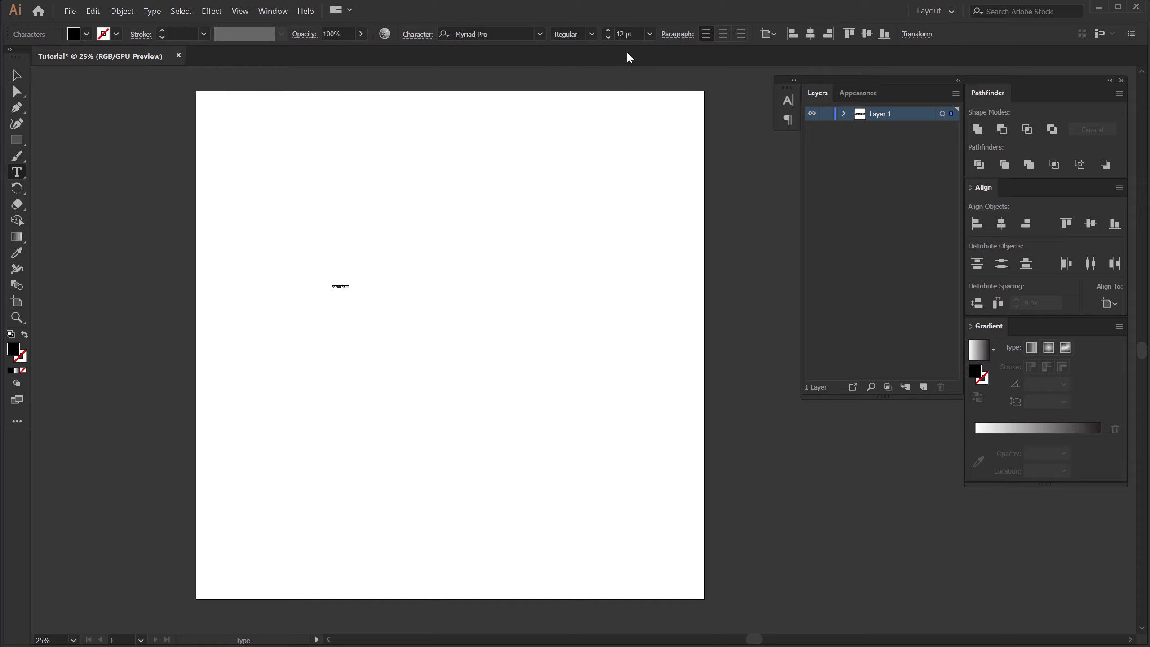
click(650, 34)
click(664, 275)
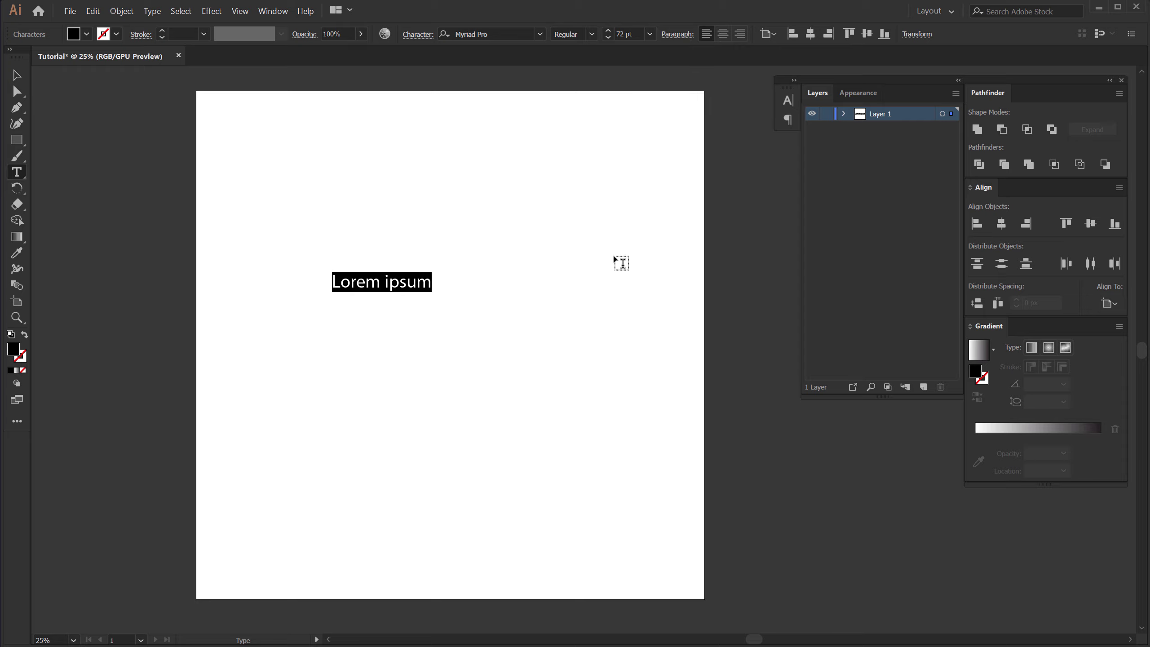
- Set the placeholder text in Blenda Script and enlarge it to about 160 pt near the artboard's center
click(515, 35)
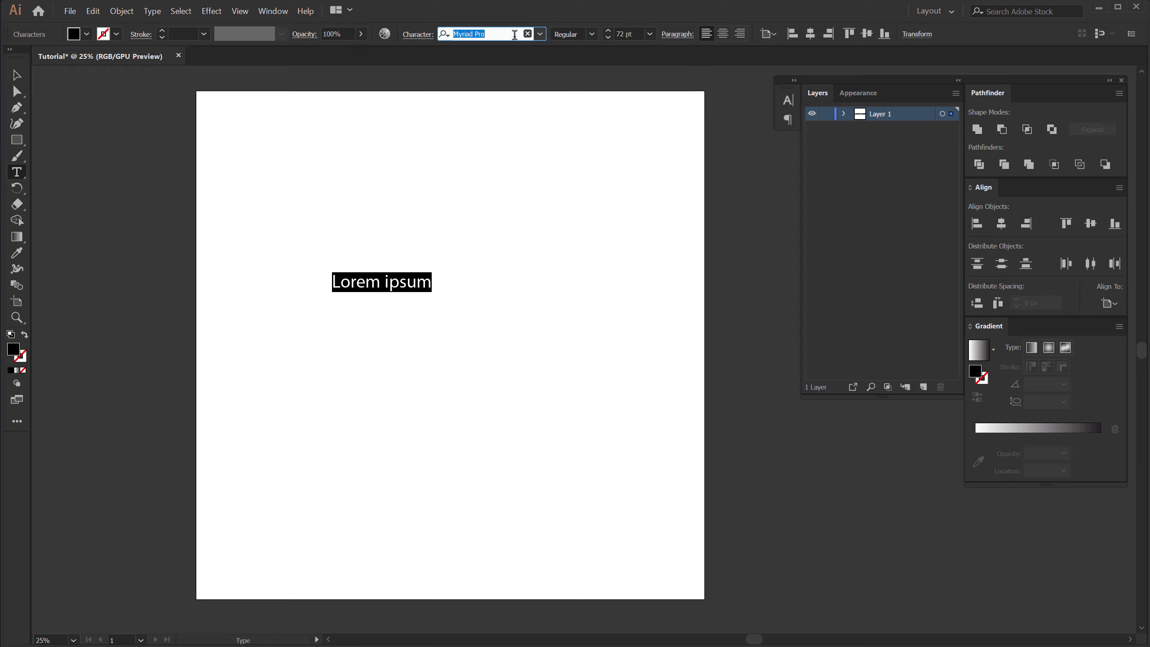
text(blend)
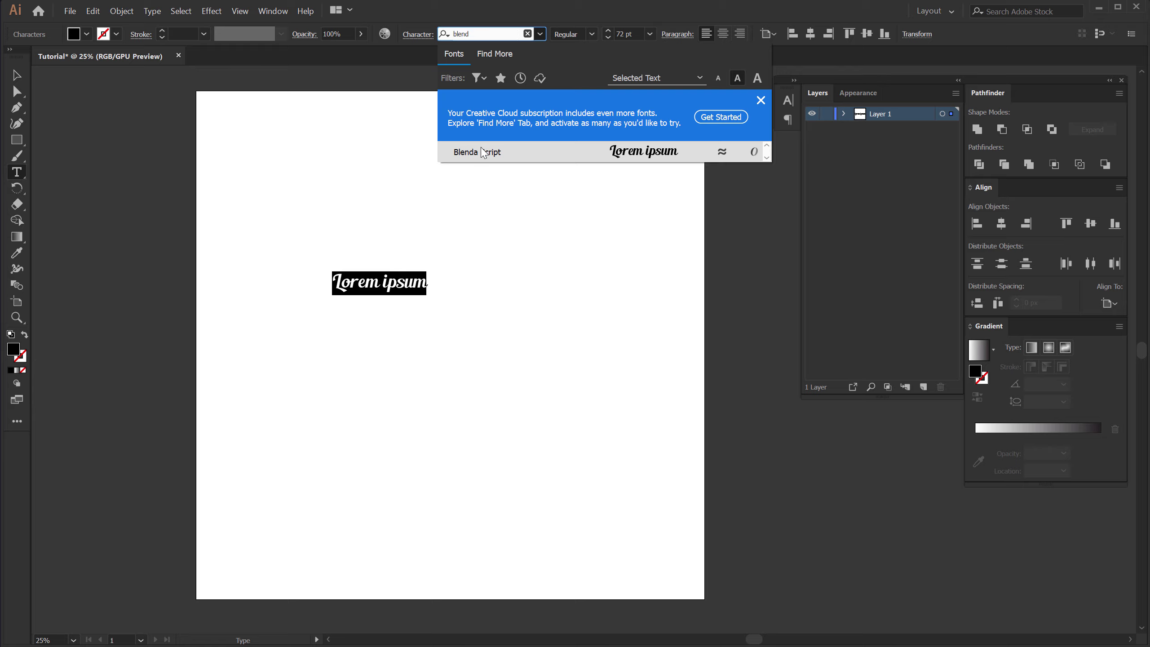
click(485, 154)
click(20, 73)
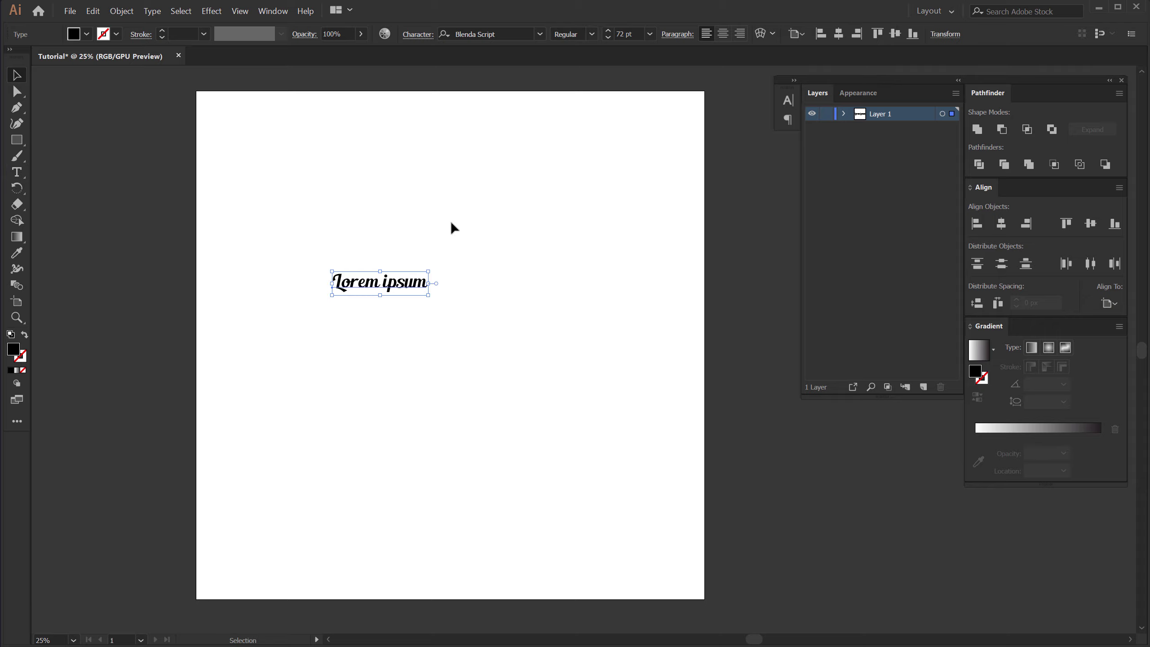
drag(428, 295, 541, 374)
drag(452, 312, 462, 337)
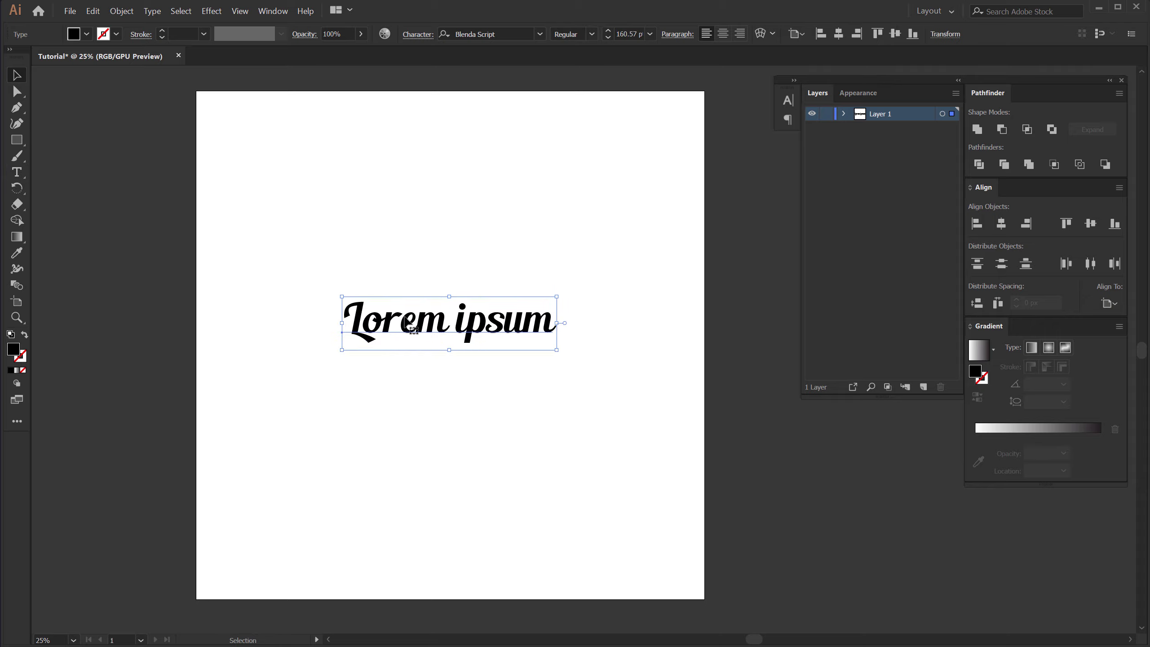
- Replace the placeholder text with the word "Authentic"
key(t)
drag(356, 307, 595, 335)
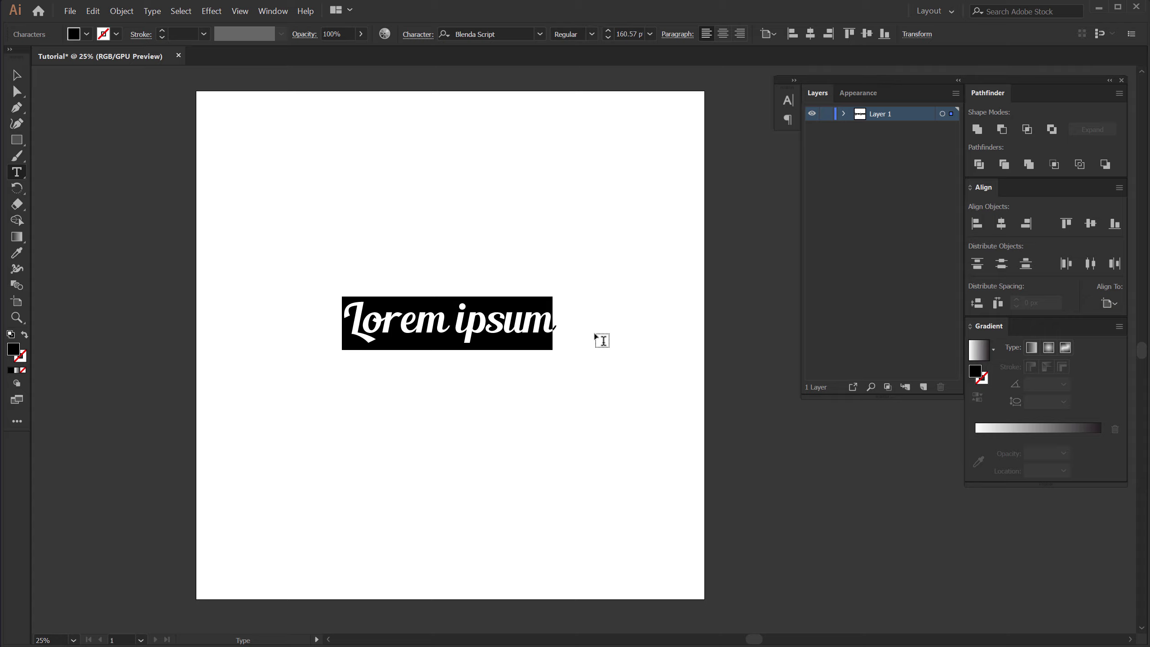
text(A)
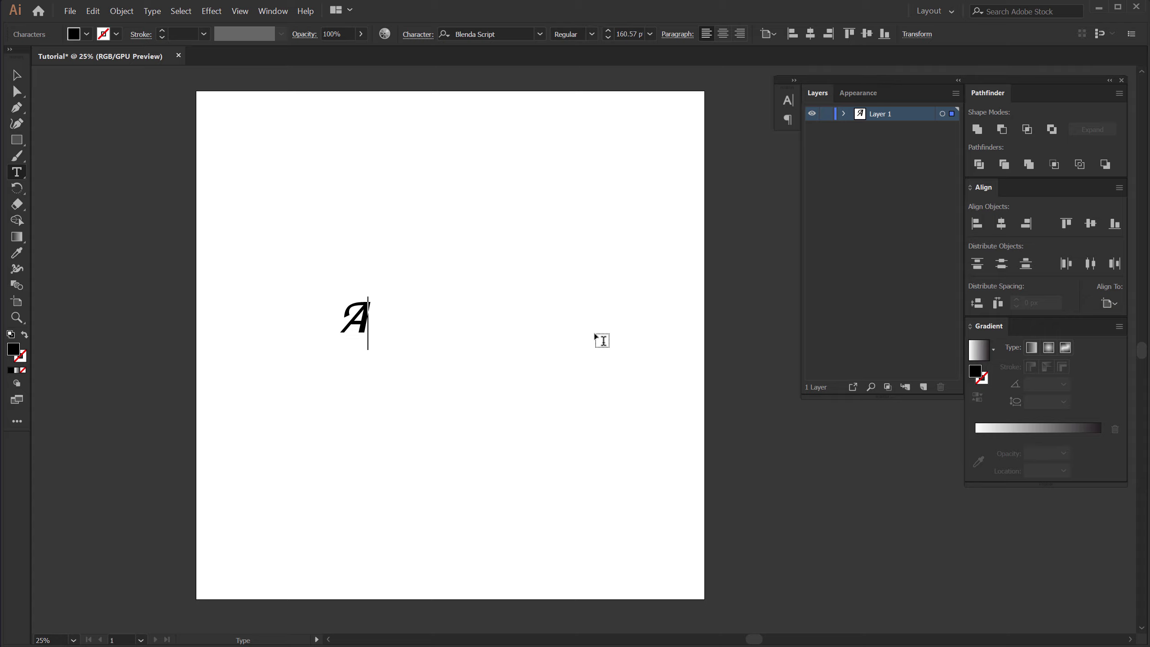
text(uth)
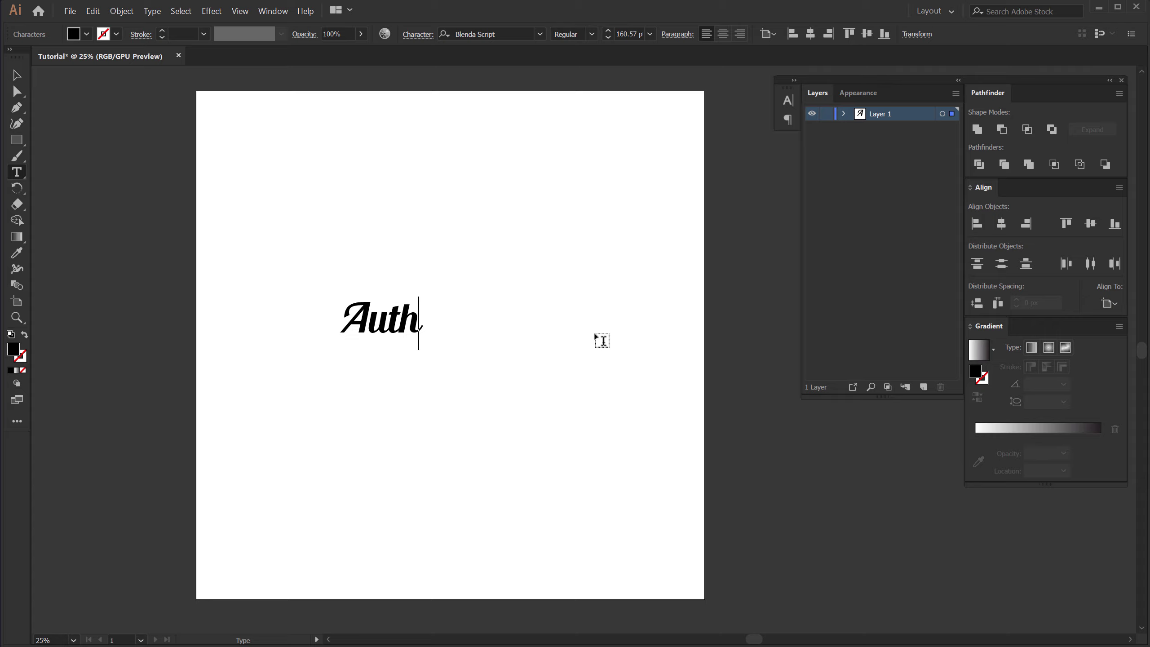
text(entic)
click(18, 75)
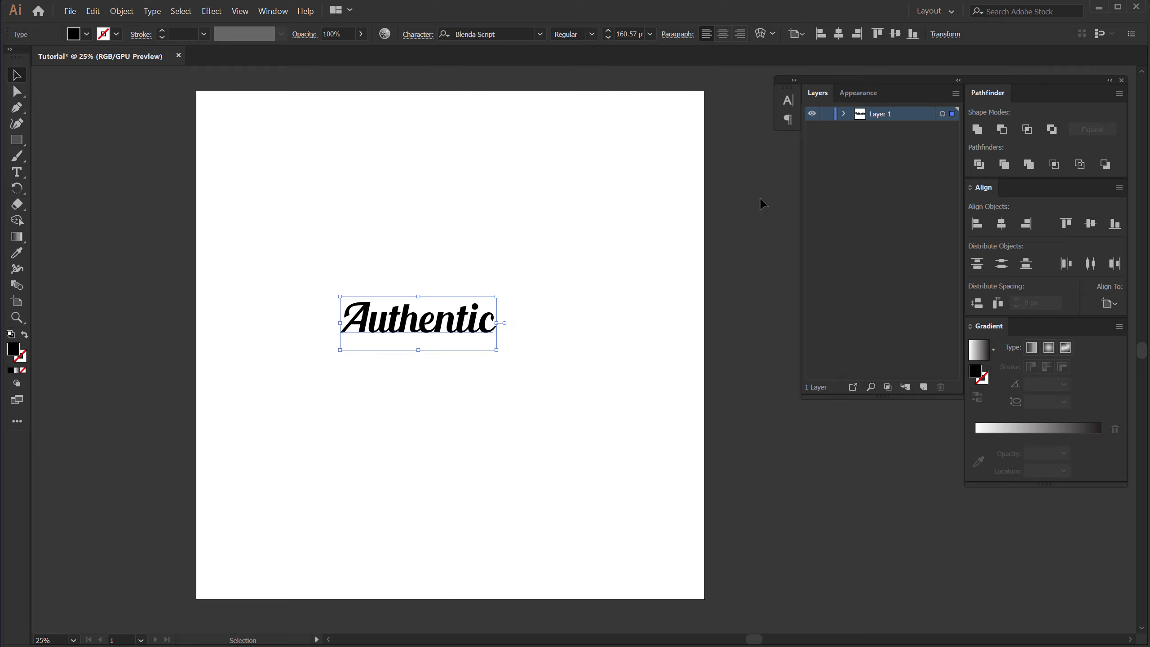
- Set the word's font size to 200 pt and center it horizontally and vertically on the artboard
click(617, 32)
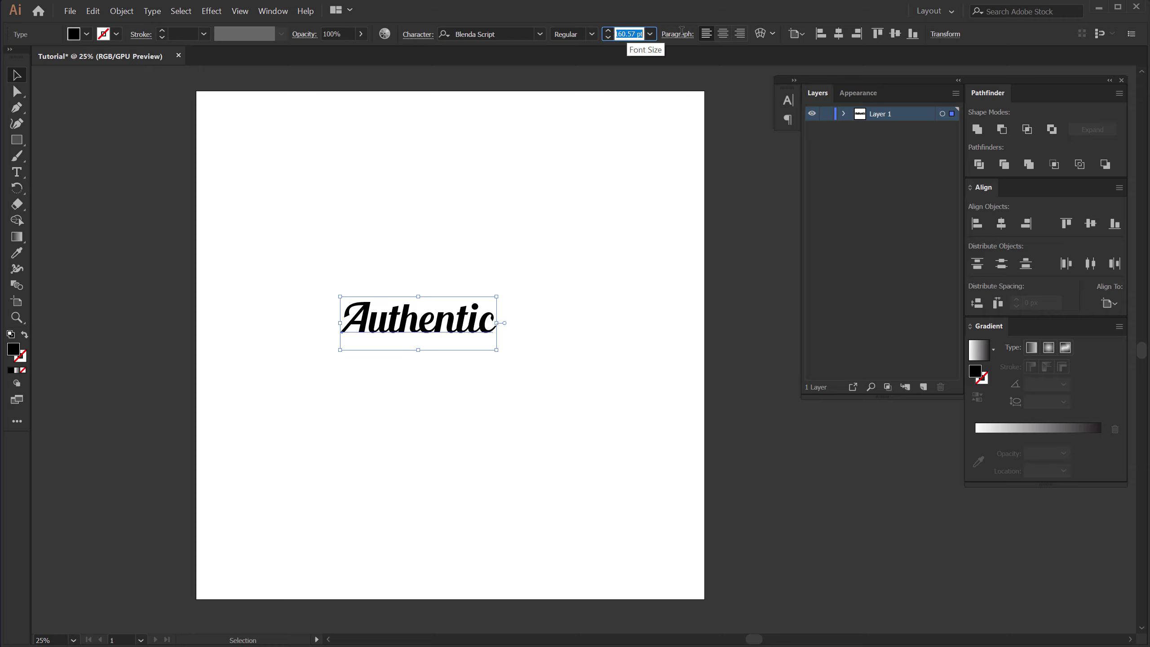
text(200)
key(Return)
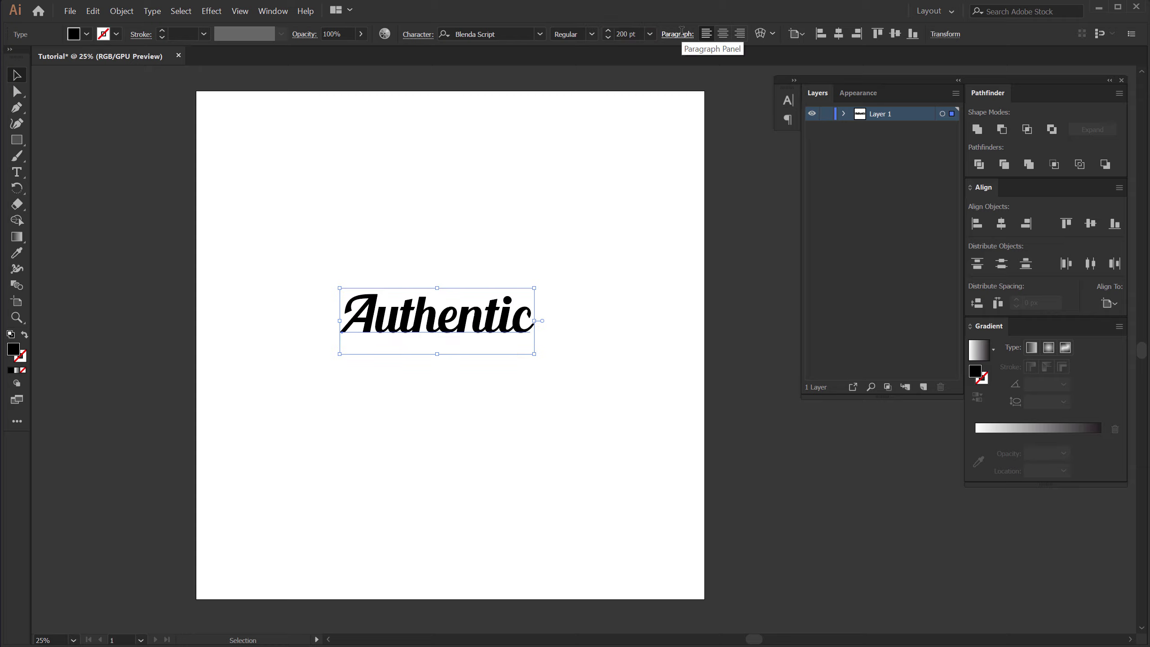
click(1001, 224)
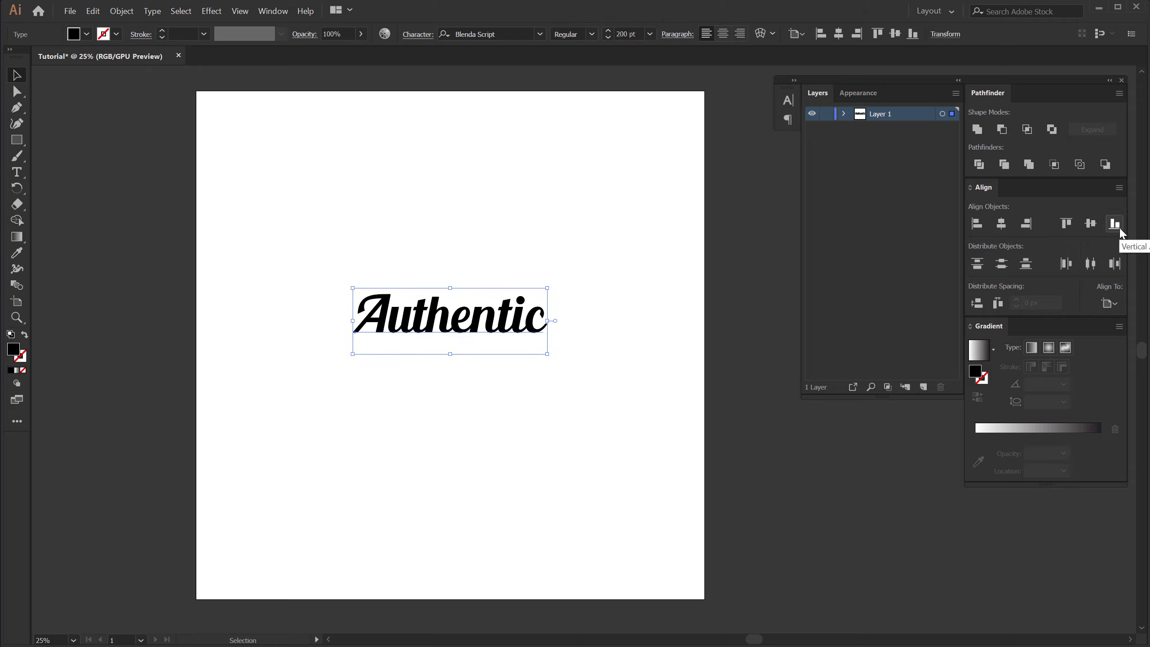
click(1090, 223)
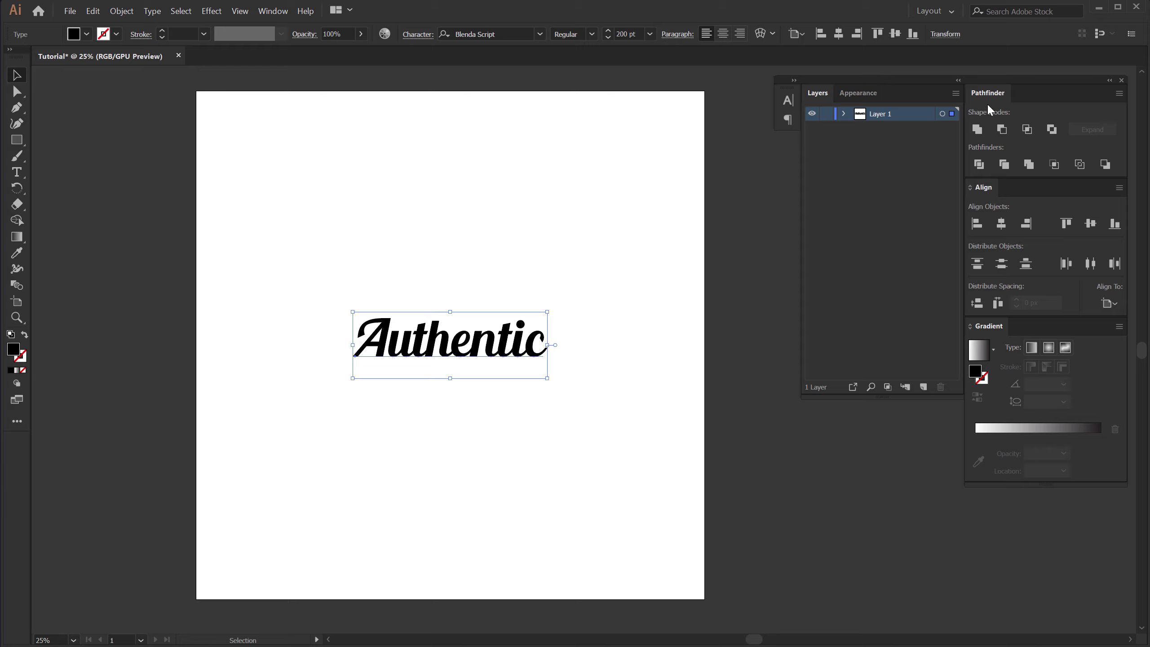
click(272, 11)
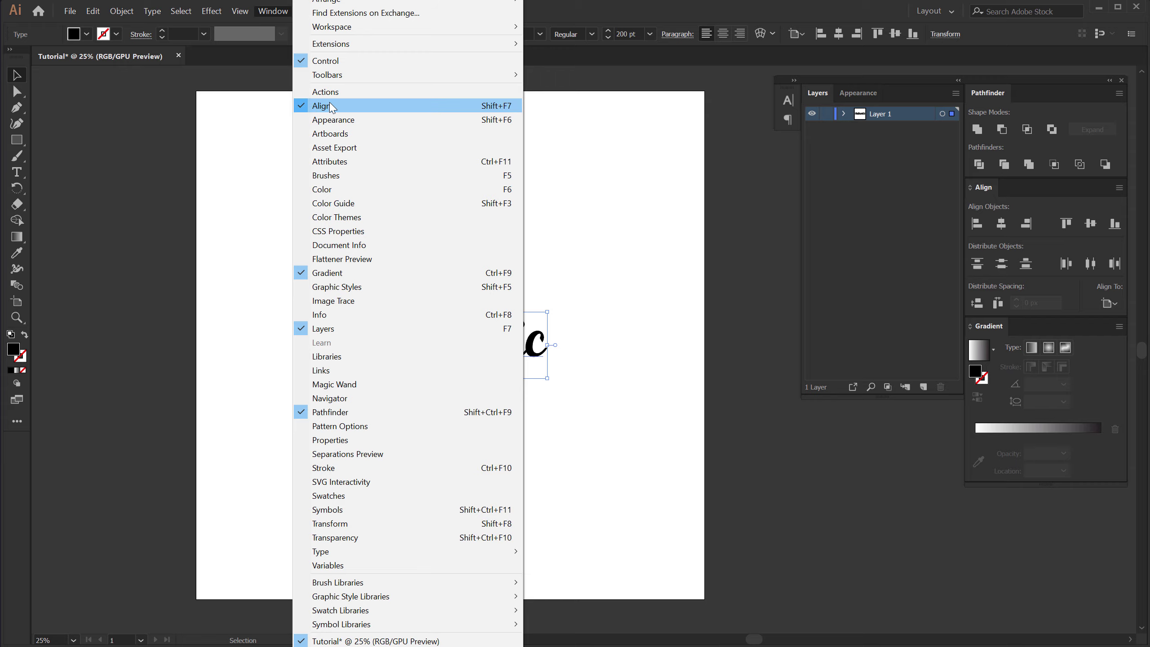
click(698, 205)
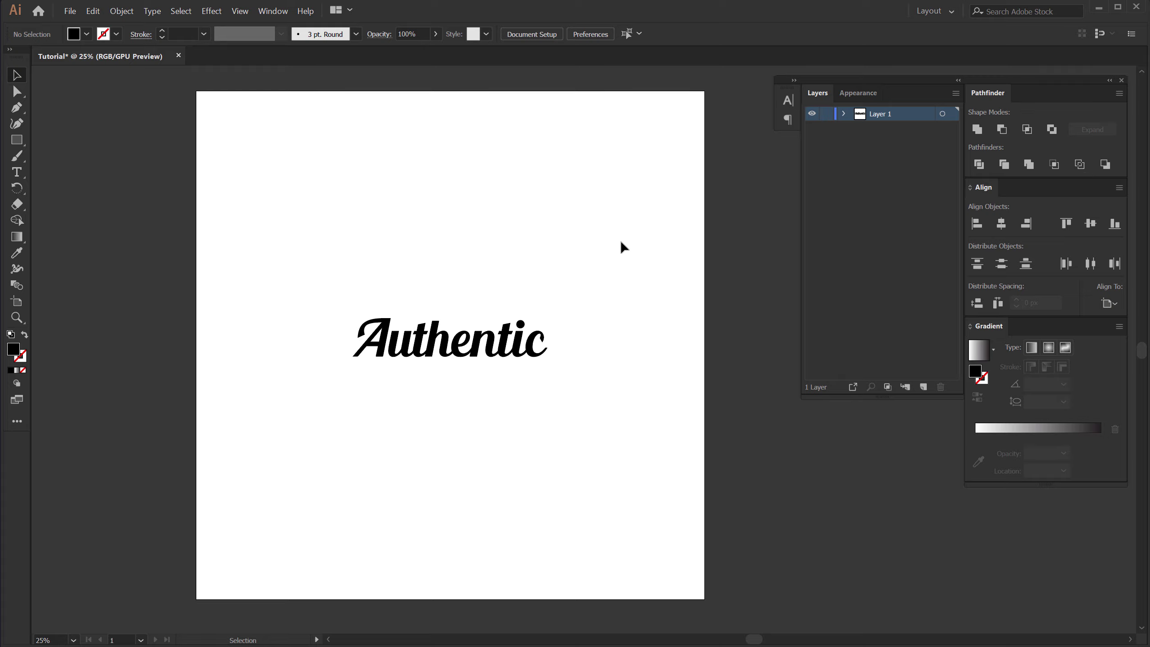
- Convert the Authentic text to outlines and unite the overlapping letters into one merged shape
click(437, 349)
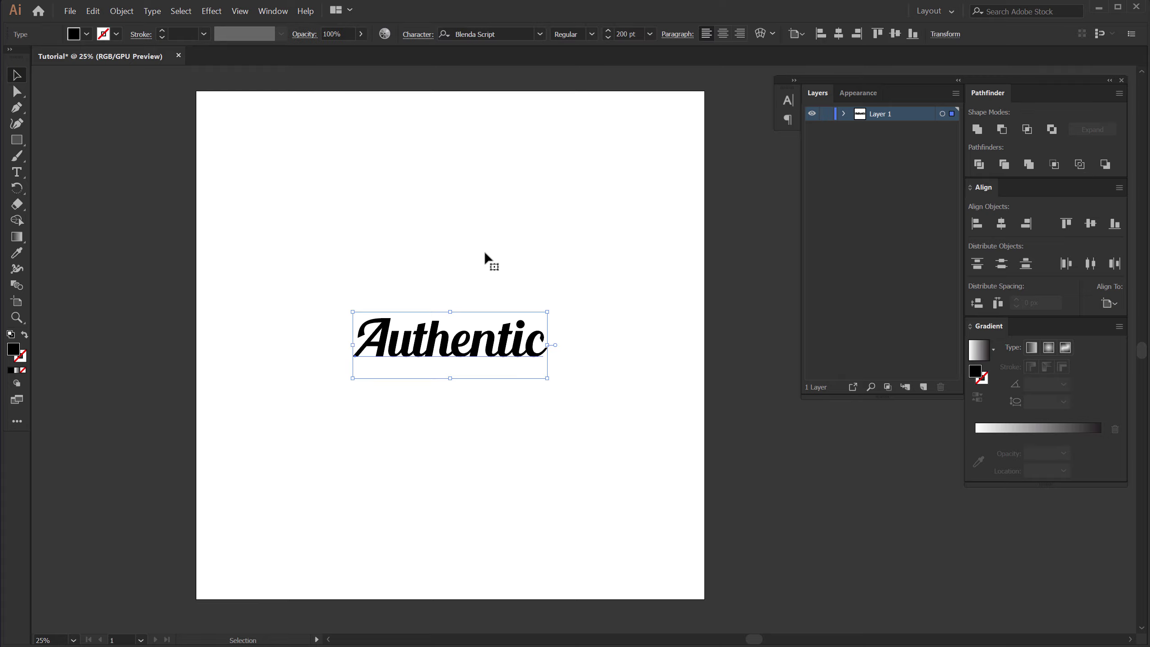
right_click(445, 340)
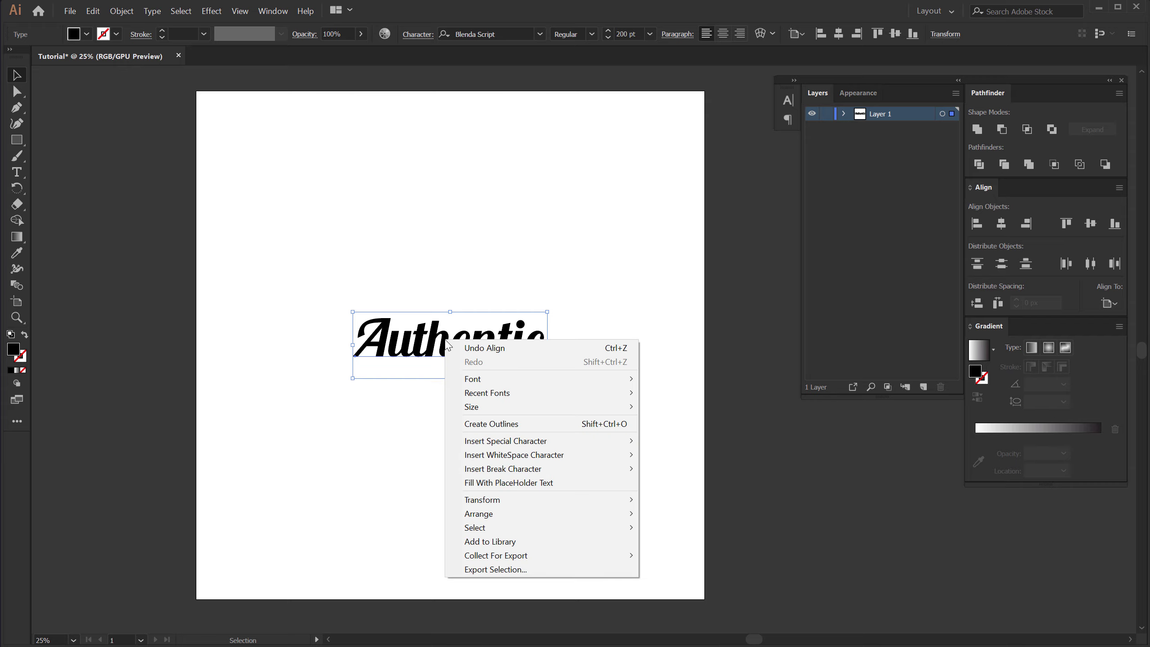
click(497, 423)
scroll(437, 365, up, 4)
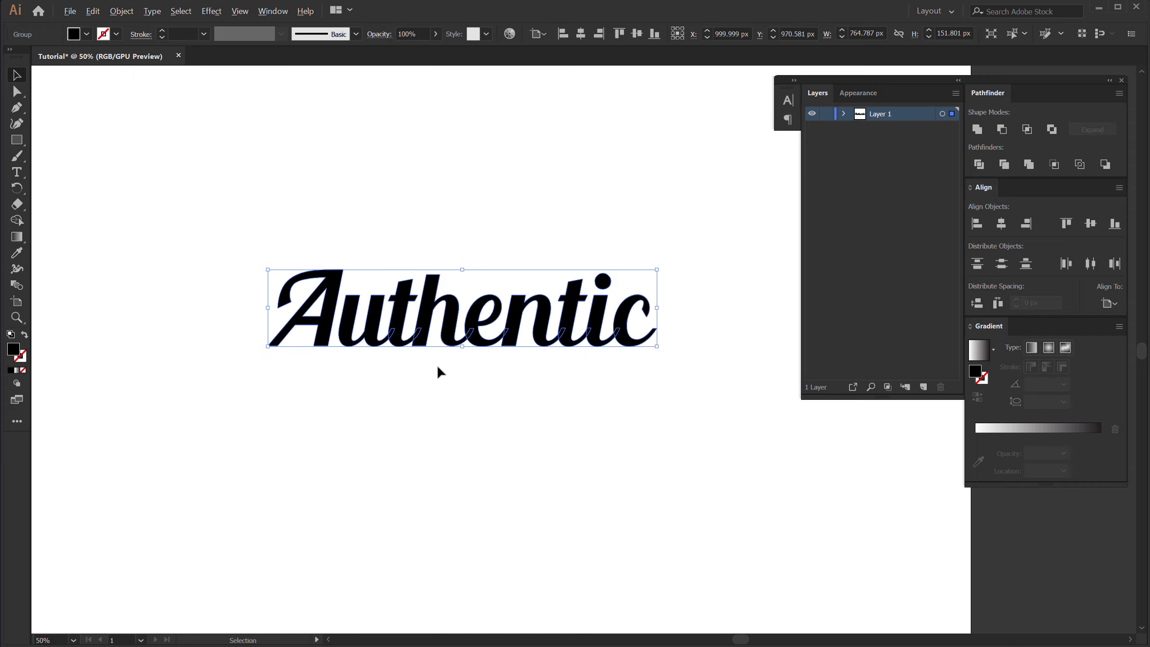
scroll(438, 335, down, 1)
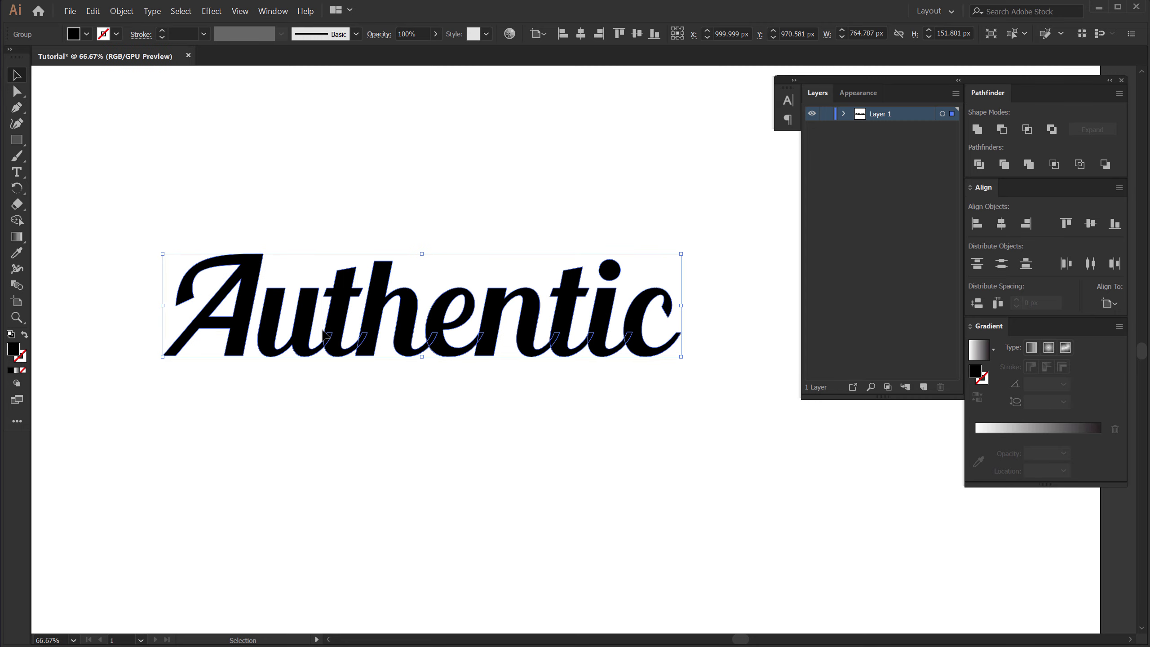
click(977, 129)
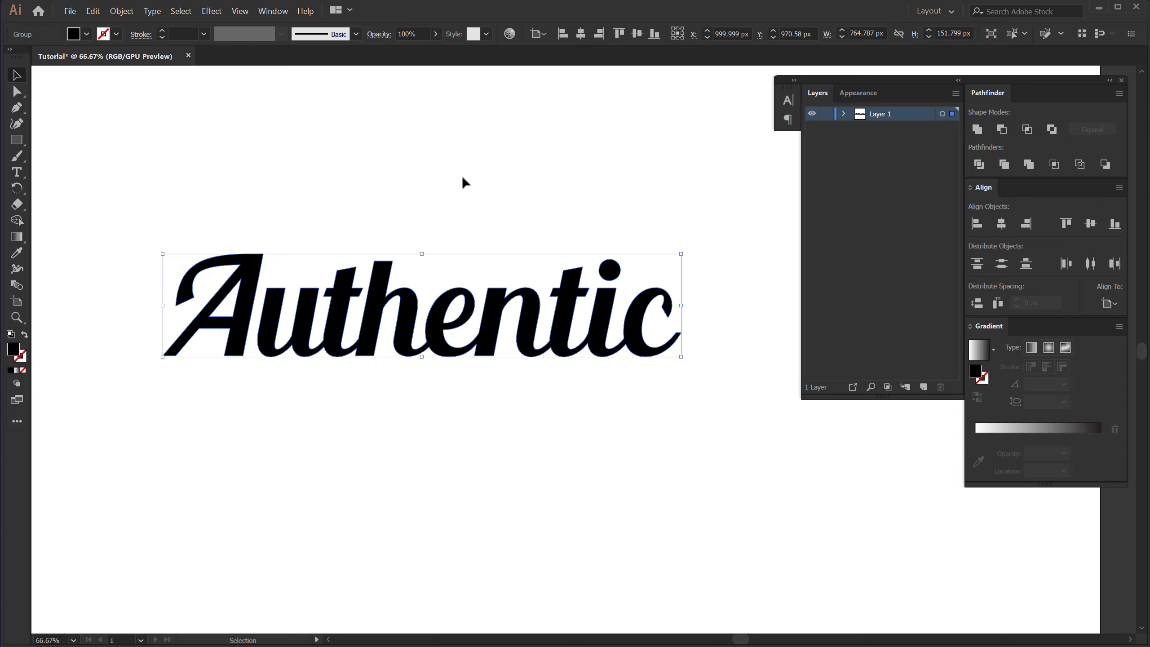
- Shear the Authentic lettering by -8° along the vertical axis, with the preview on
right_click(378, 294)
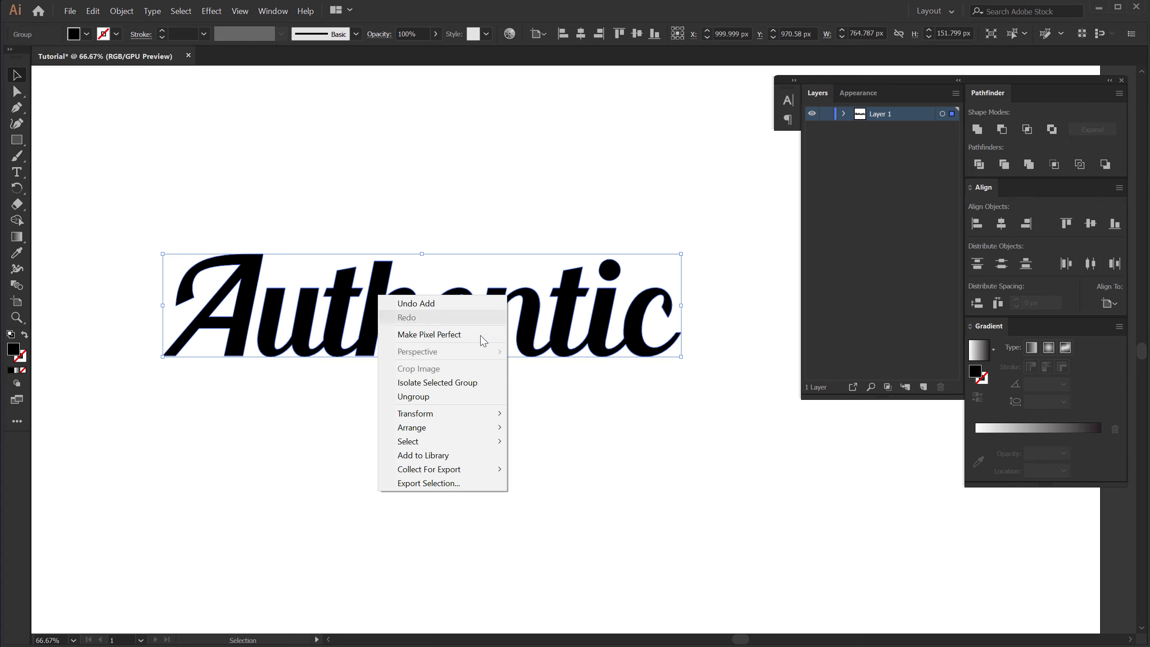
mouse_move(475, 414)
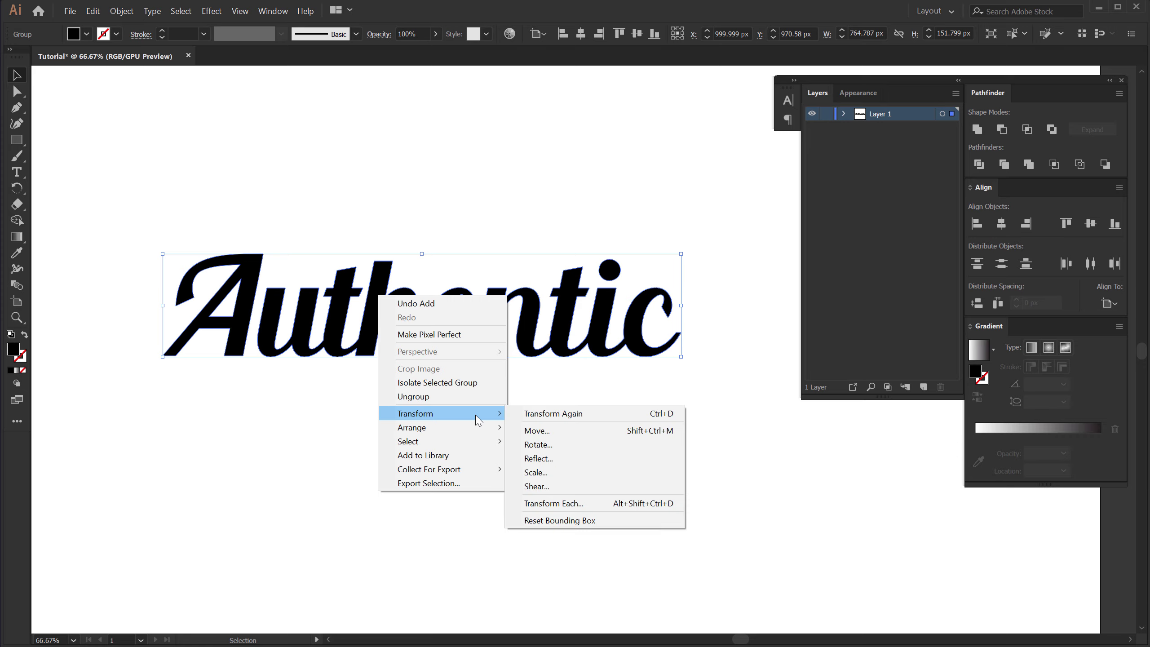
click(546, 484)
click(487, 292)
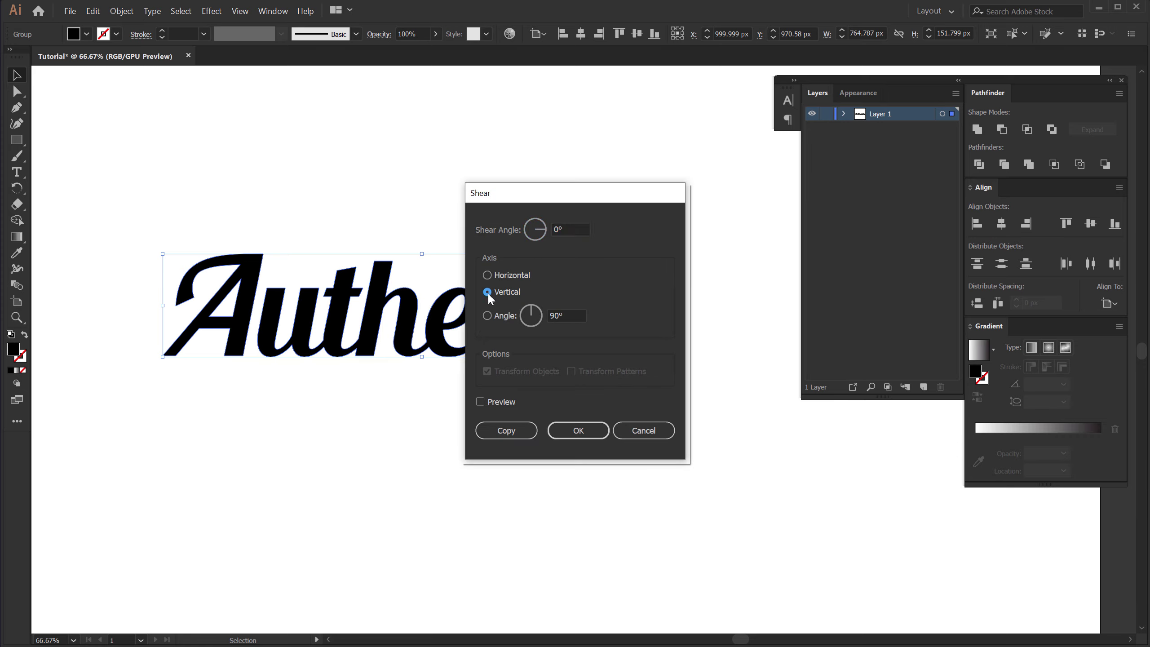
click(569, 229)
text(-8)
click(480, 401)
click(480, 401)
drag(561, 200, 843, 207)
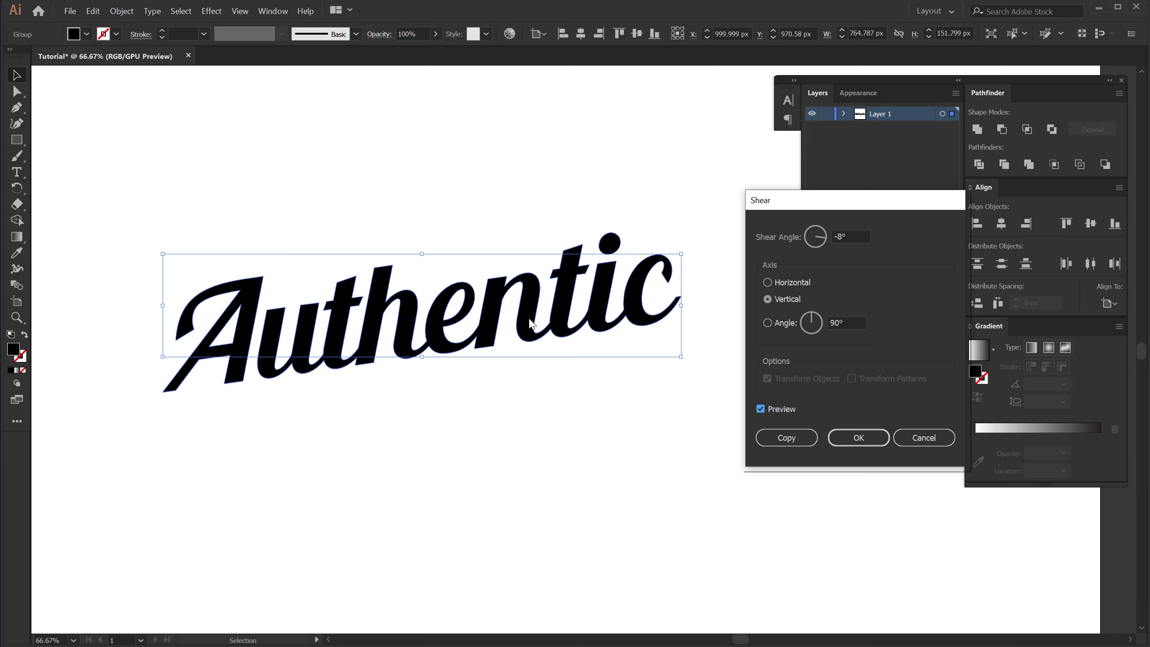
click(860, 438)
click(489, 406)
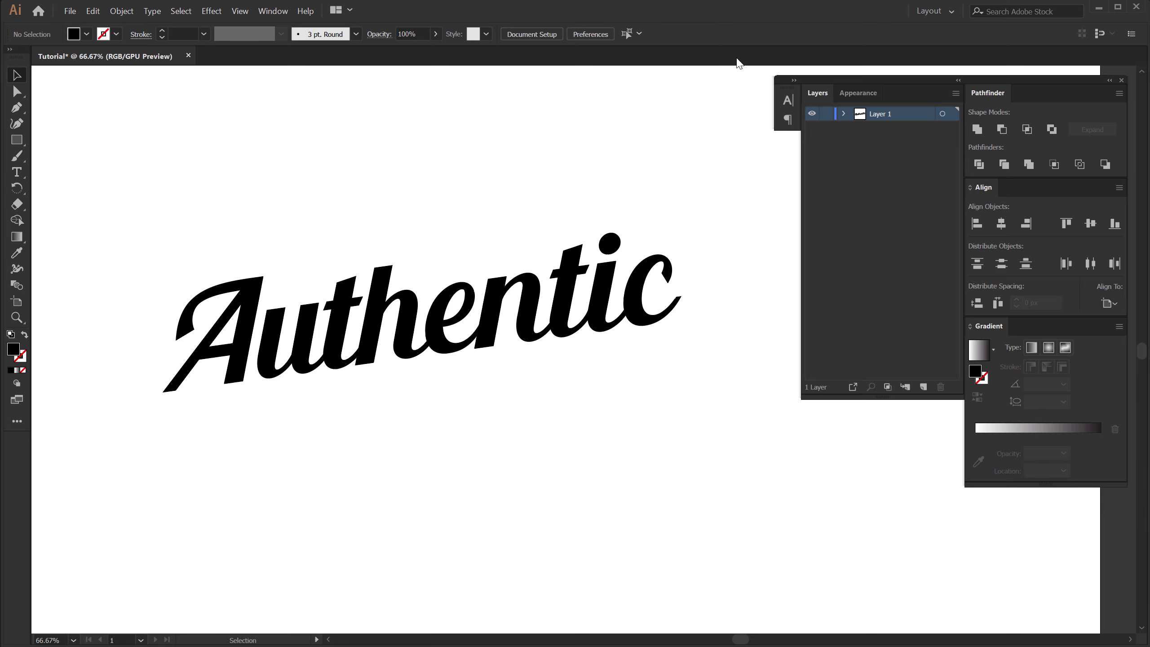
- Add a new fill to the Authentic group's appearance
click(494, 327)
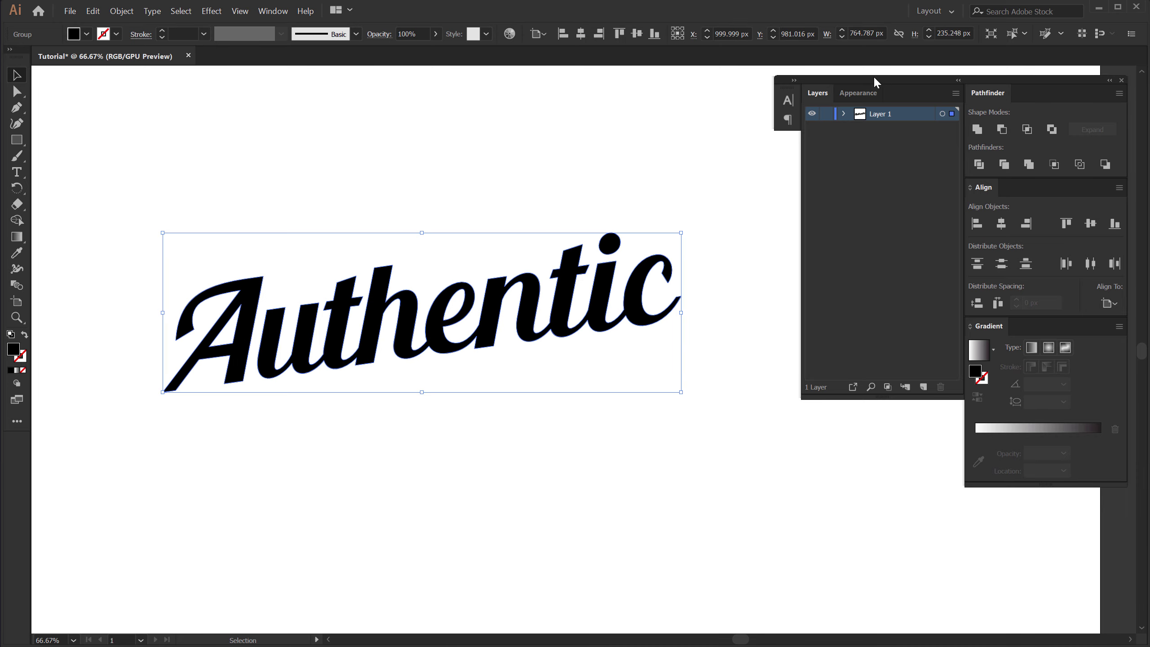
click(859, 92)
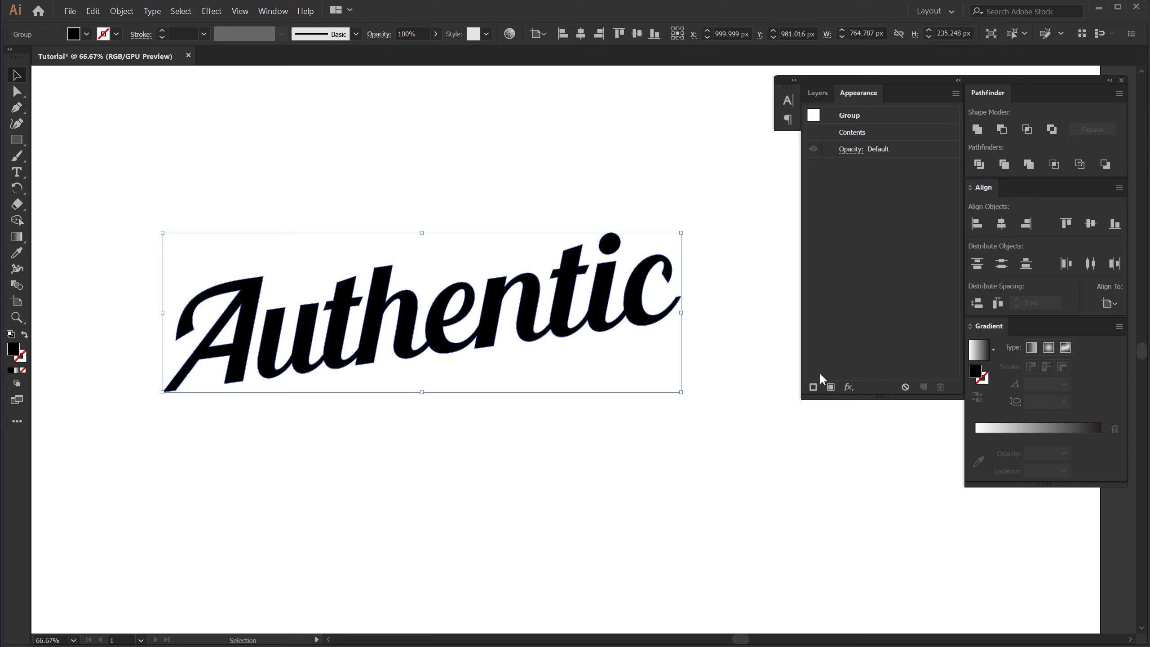
click(831, 386)
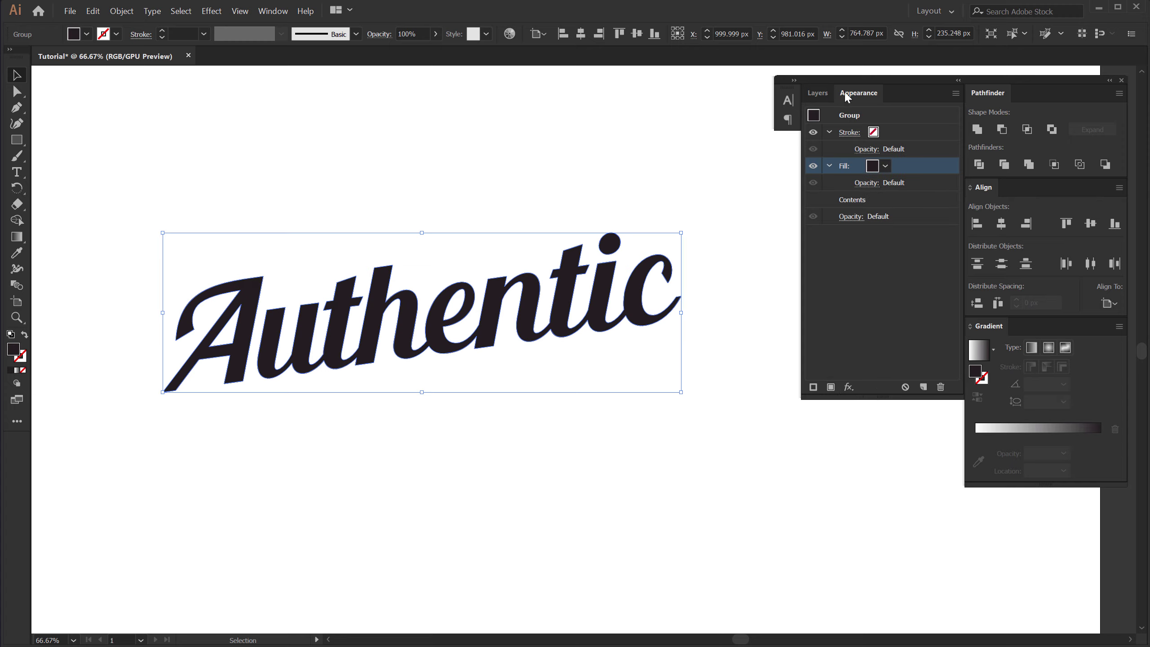
- Switch to the Color Codes file in Notepad and copy the BG color code F2D5BD
key(alt+Tab)
drag(329, 239, 463, 430)
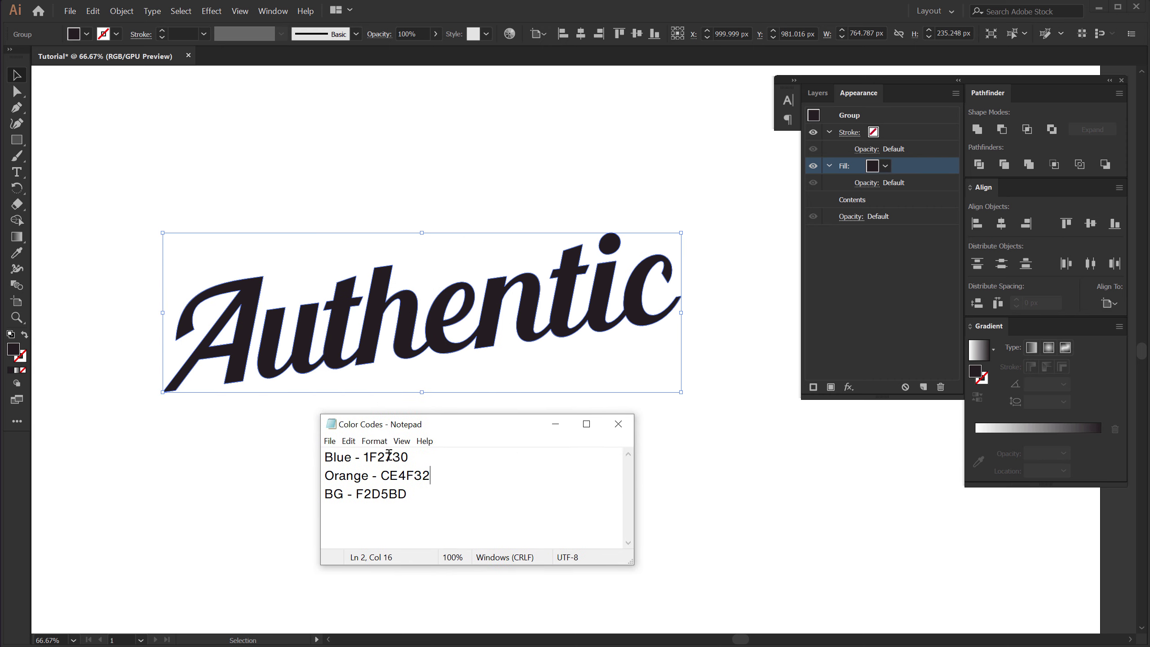
drag(364, 459, 428, 459)
click(455, 454)
drag(357, 495, 438, 501)
key(ctrl+c)
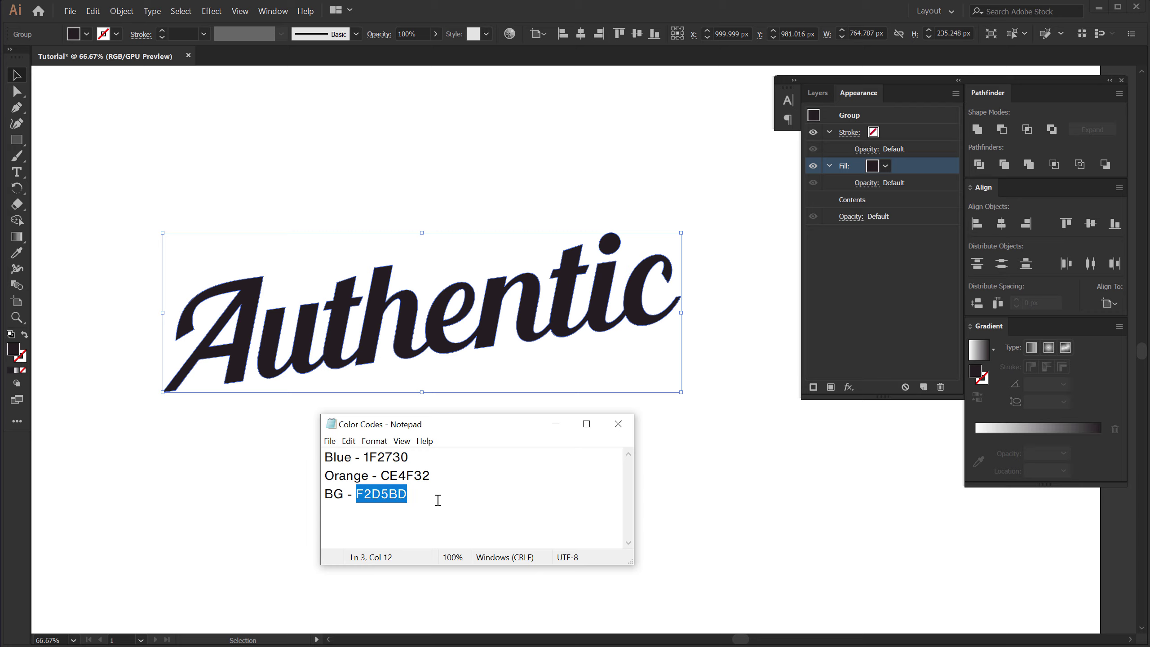
- Return to Illustrator and set the lettering's new fill to the copied color F2D5BD
click(758, 419)
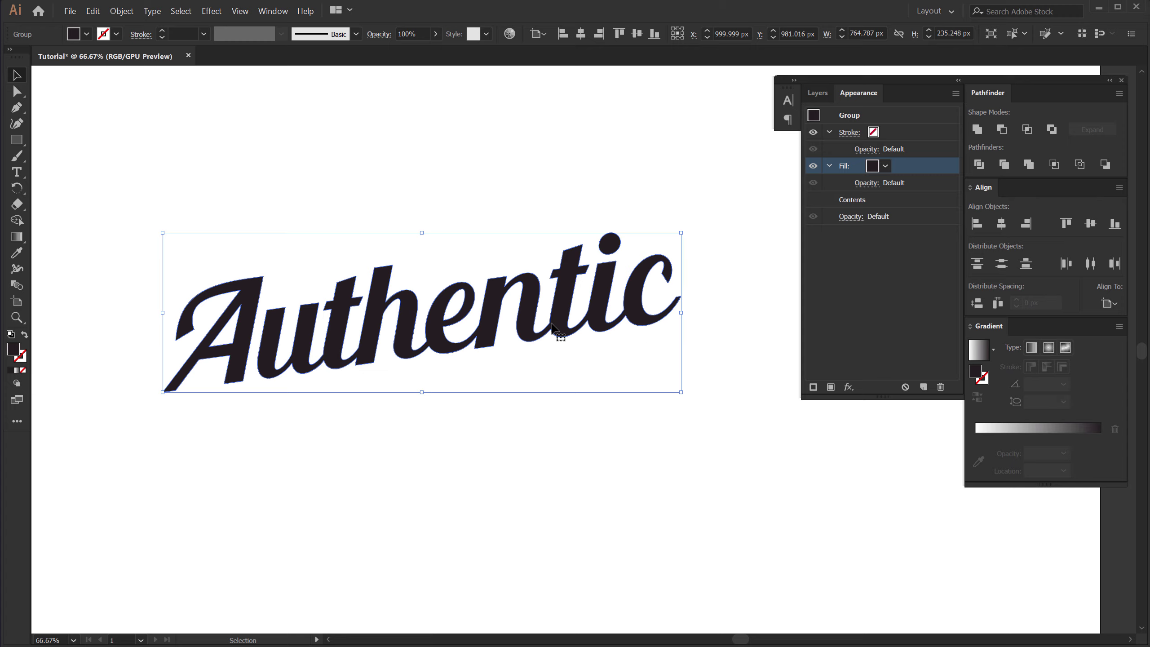
double_click(14, 349)
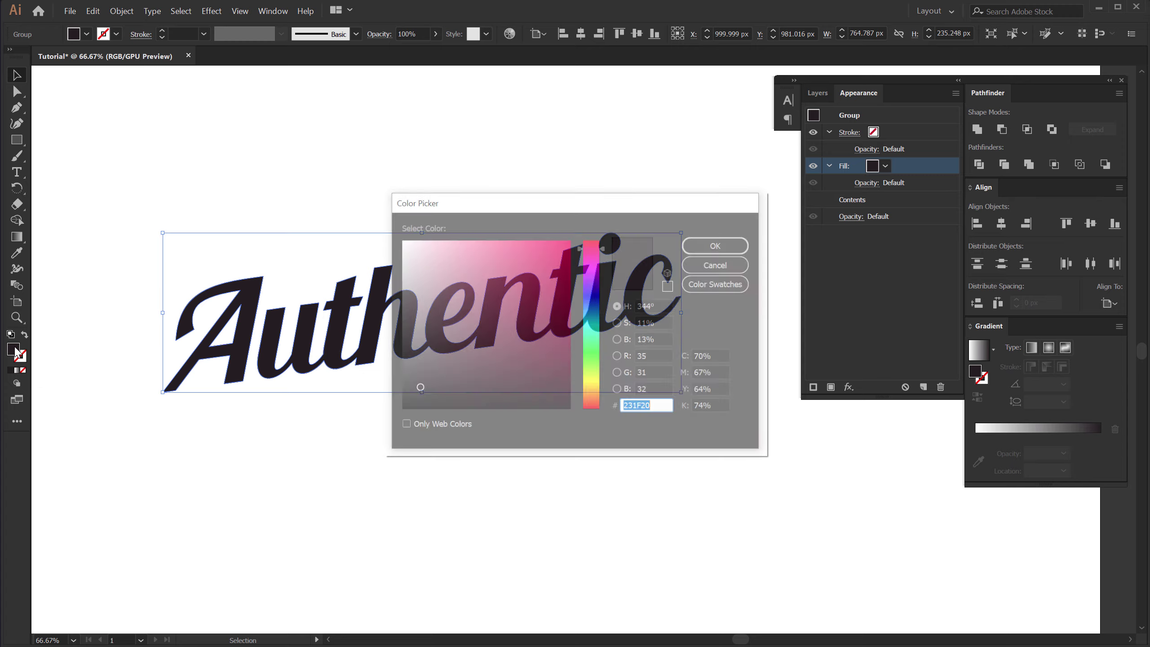
key(ctrl+v)
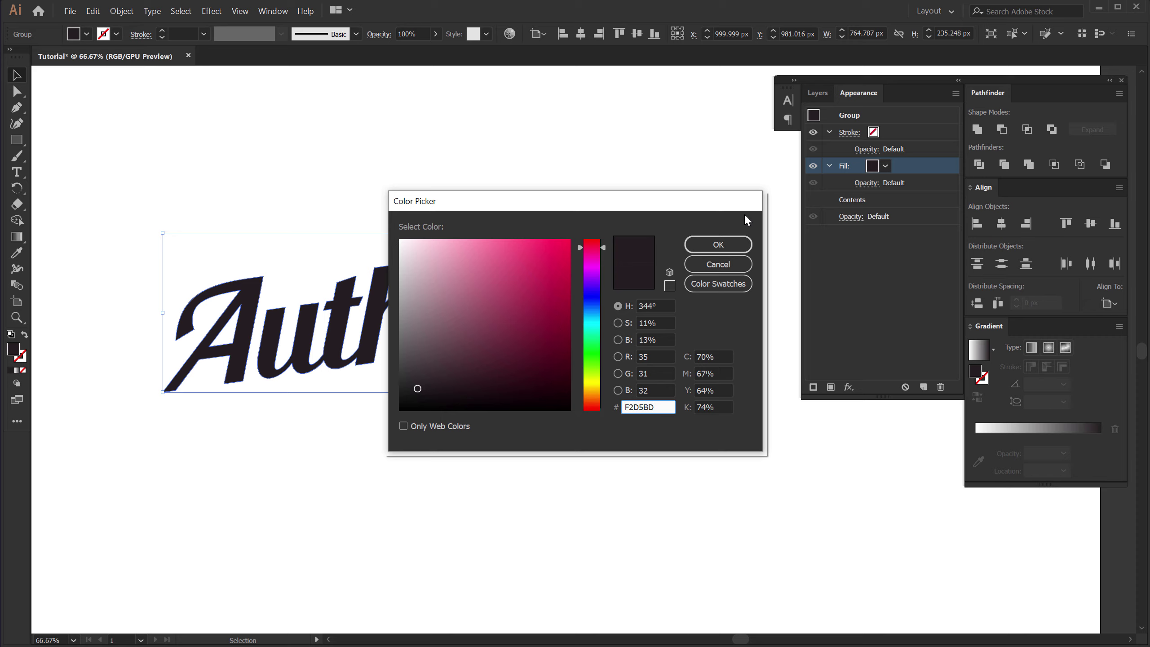
click(718, 244)
click(500, 172)
key(ctrl+1)
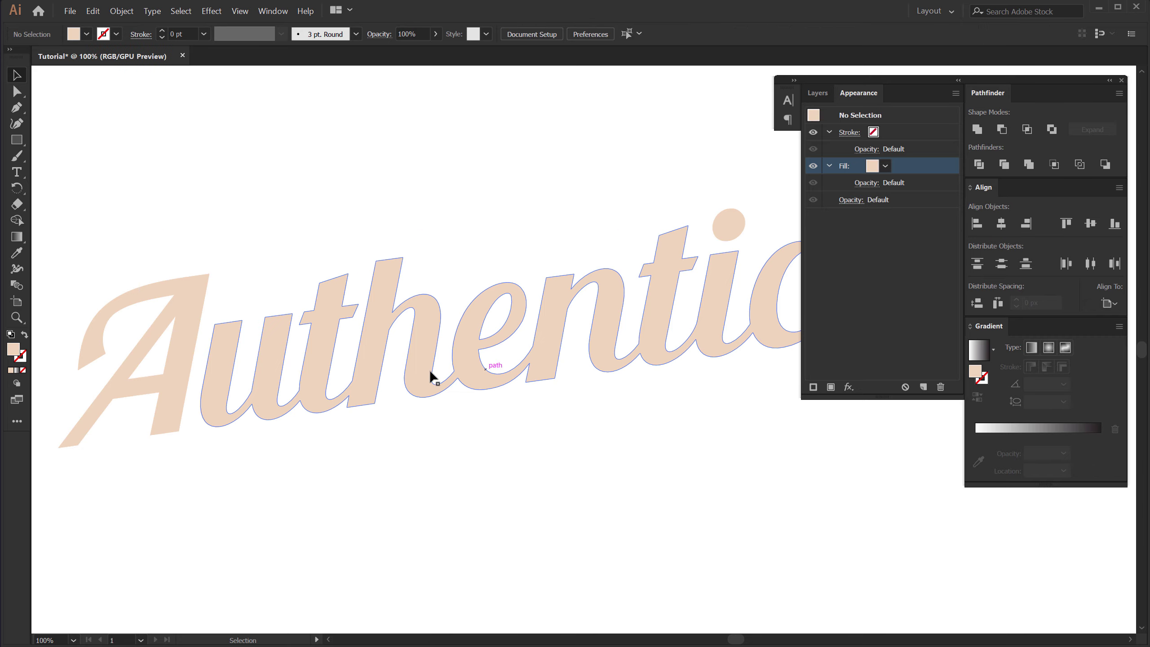
scroll(420, 303, down, 1)
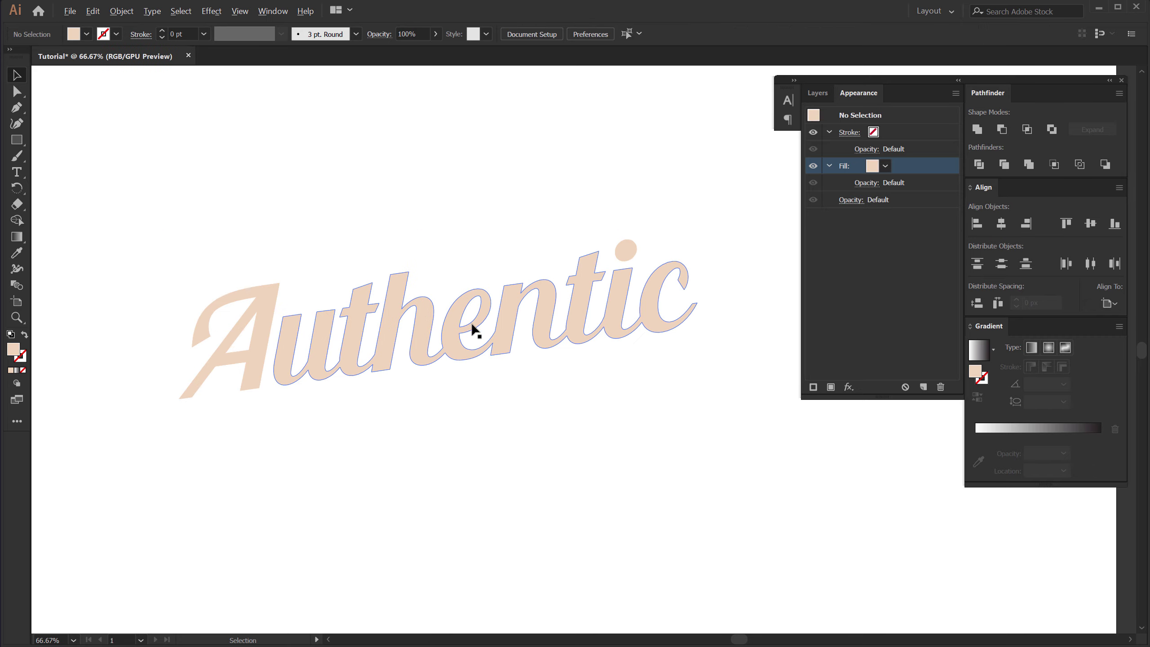
- Add a second fill to the Authentic group and select the lower of the two fills
click(454, 318)
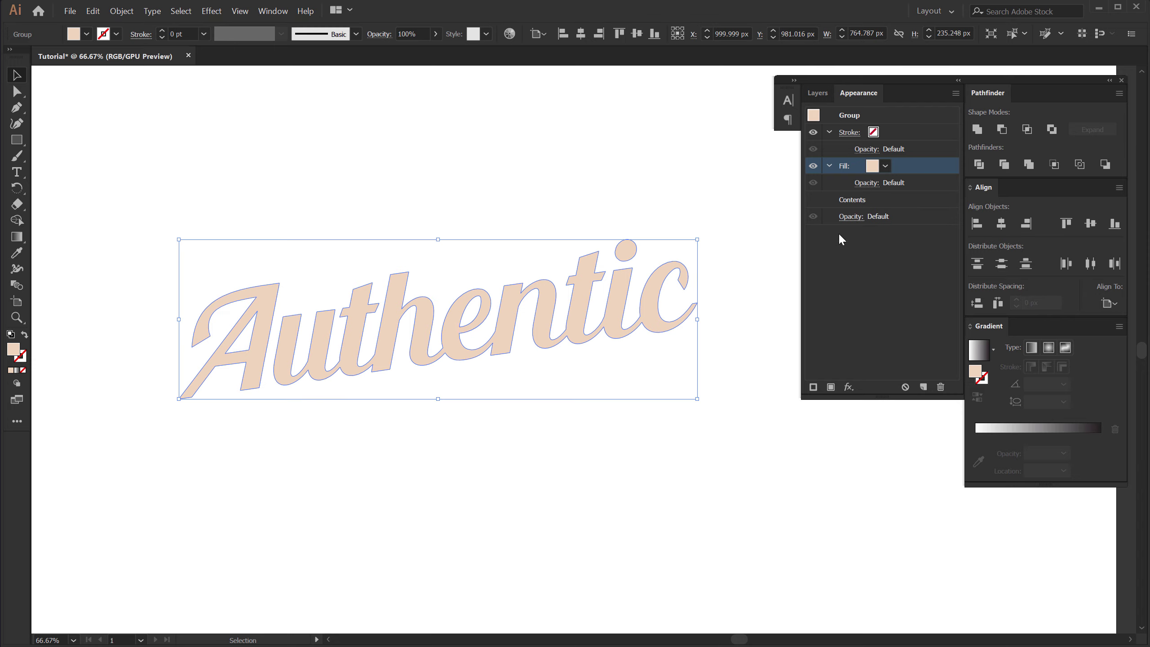
click(831, 387)
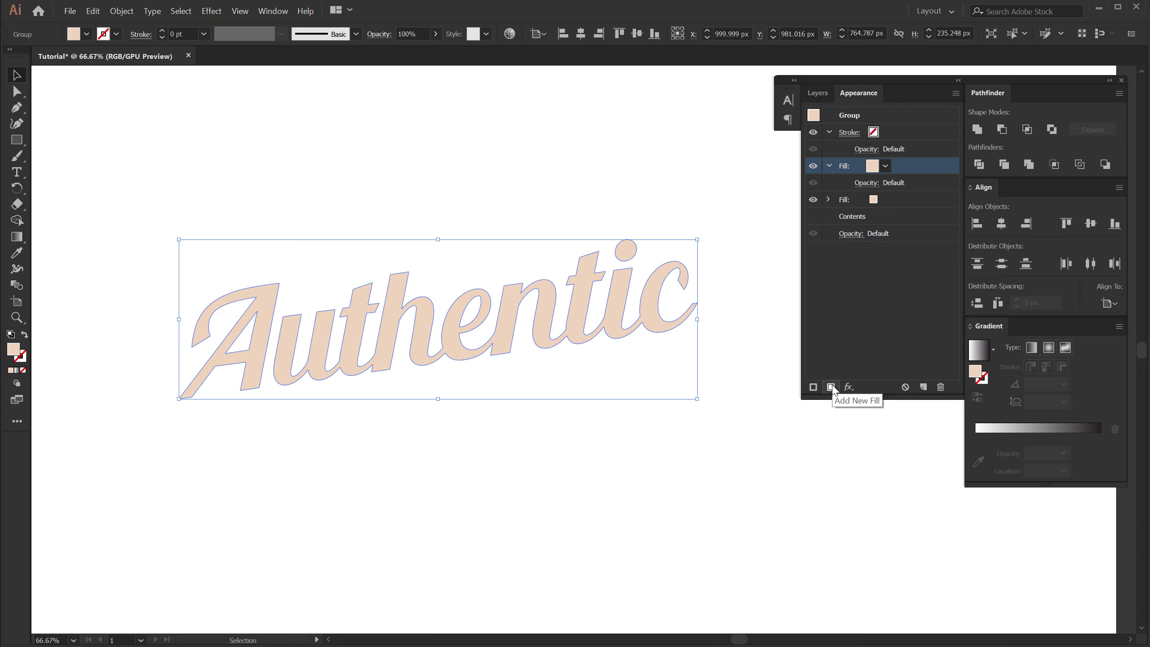
click(873, 203)
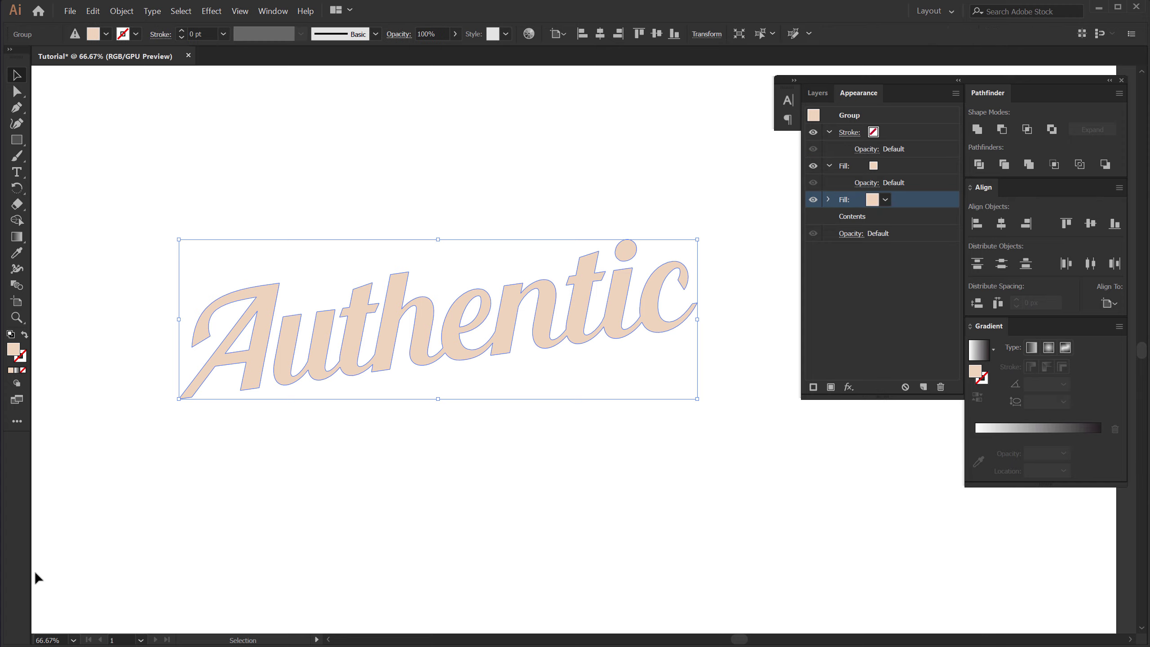
- Copy the orange code CE4F32 from the Color Codes file in Notepad and apply it to the lettering's lower fill
key(alt+Tab)
click(385, 477)
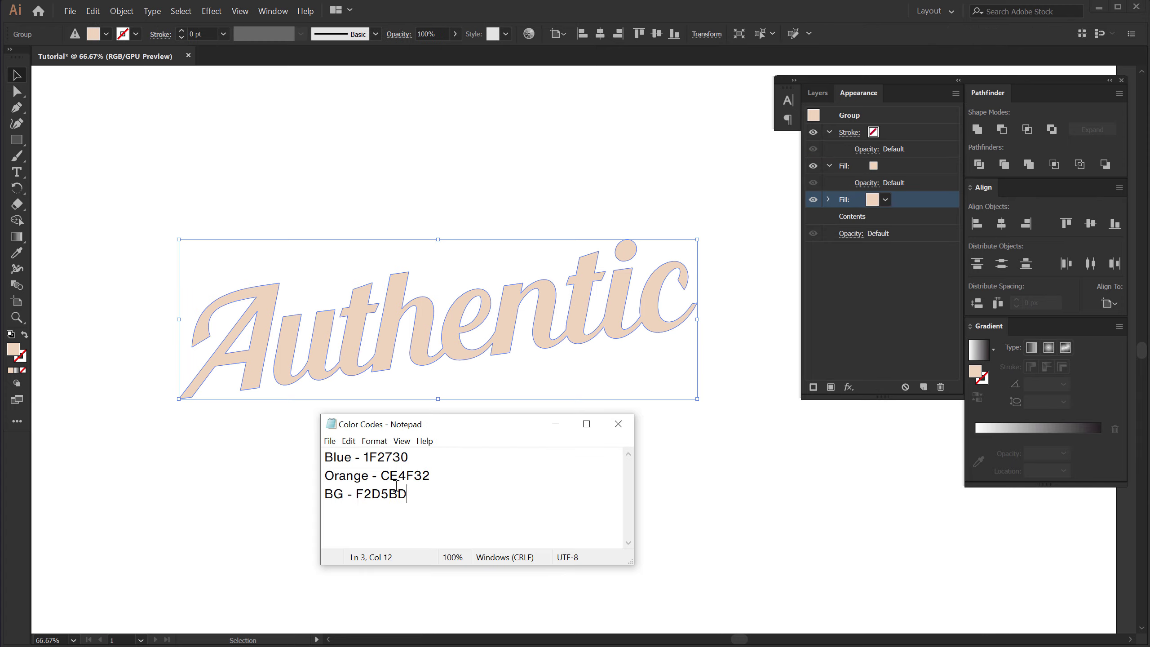
drag(382, 475, 432, 479)
key(ctrl+c)
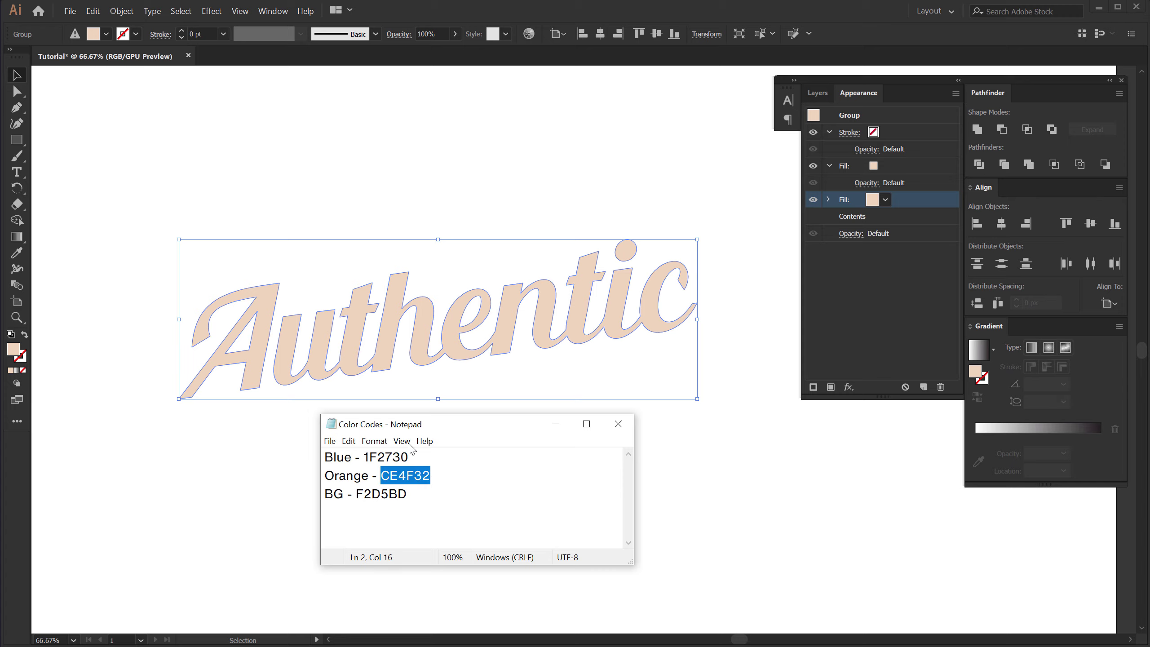
double_click(16, 355)
key(ctrl+v)
click(717, 245)
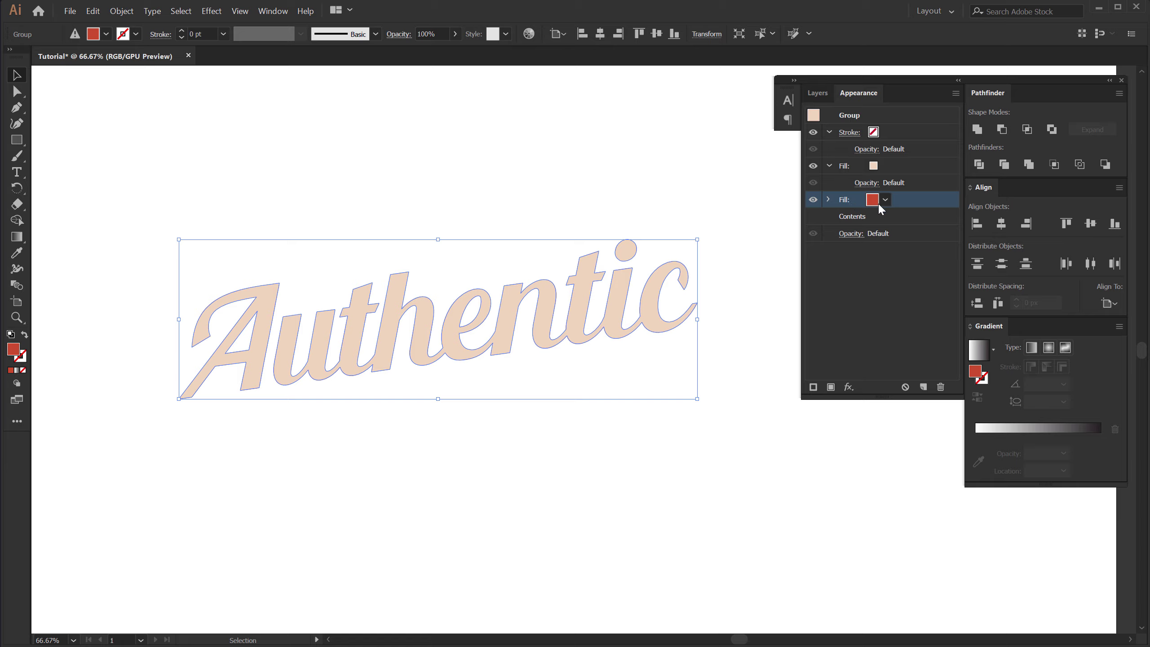
- Start a Transform effect on the orange fill with Transform Patterns and Scale Strokes & Effects enabled
click(849, 387)
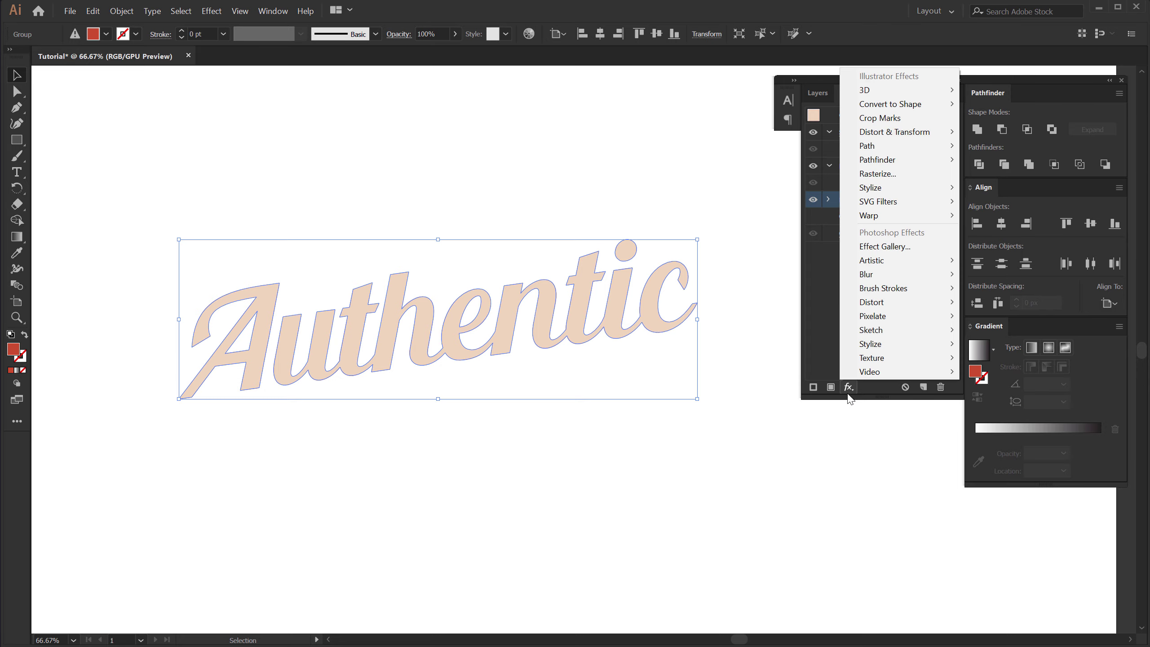
mouse_move(931, 142)
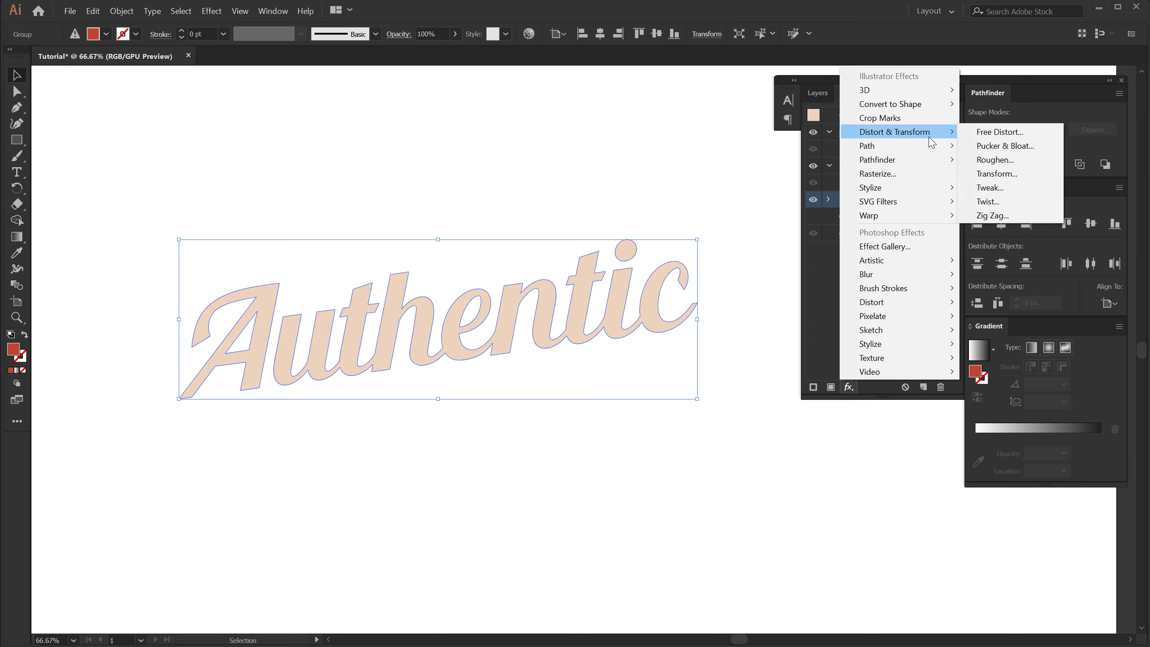
click(996, 174)
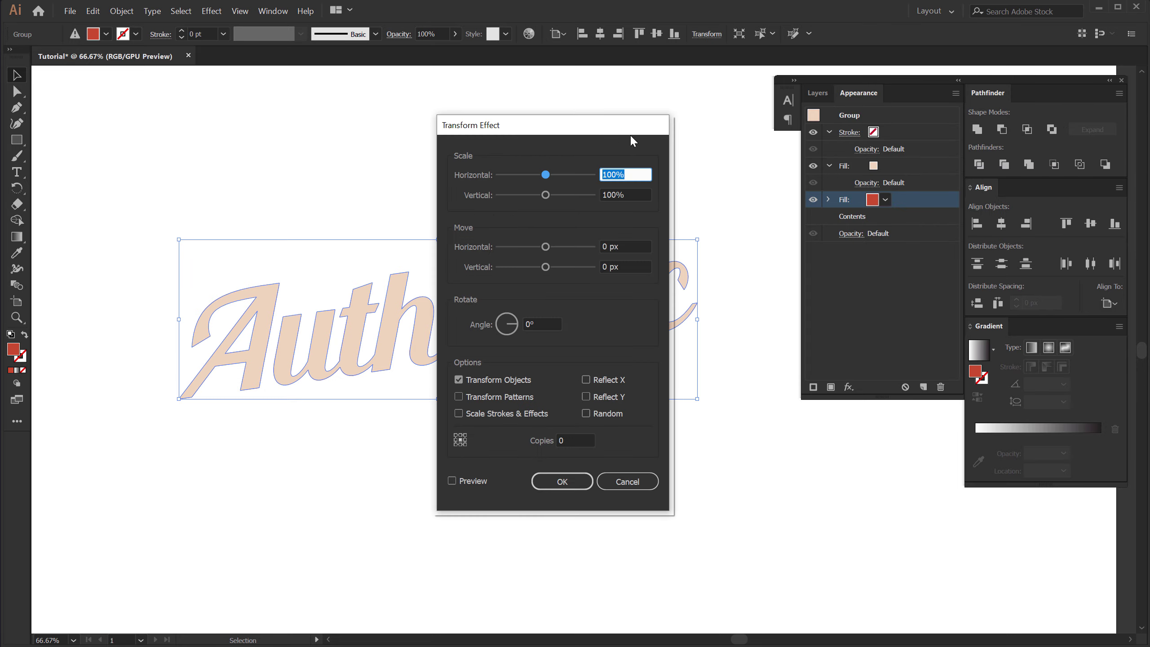
drag(631, 138, 920, 149)
click(747, 408)
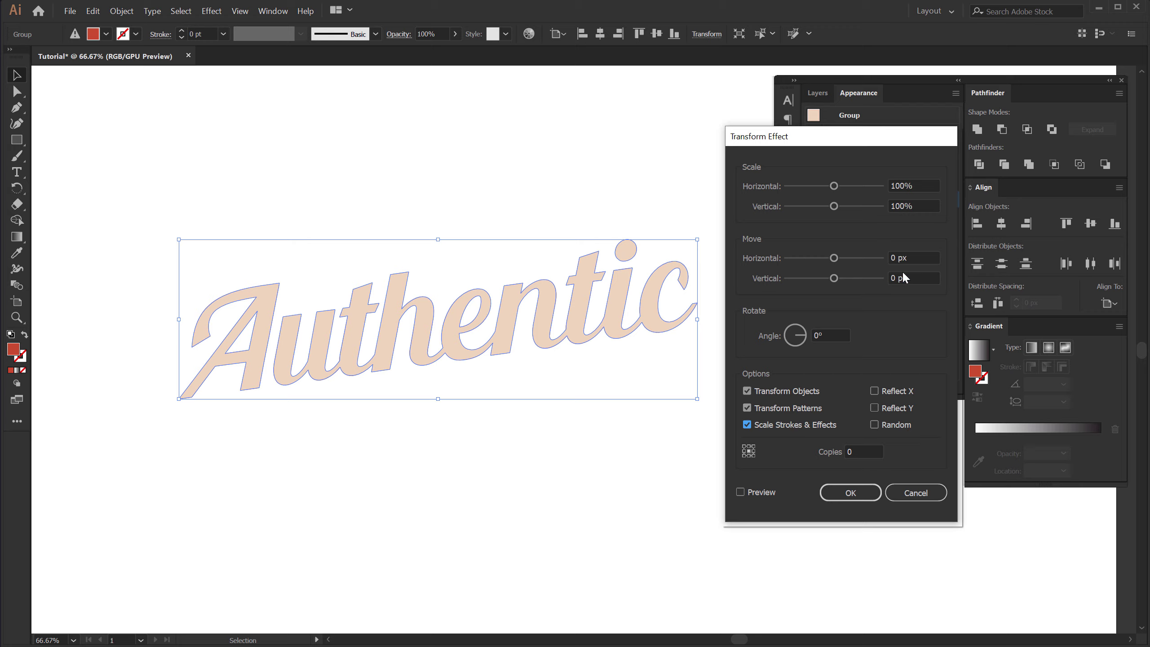
- Set the Transform effect's horizontal and vertical move to 0.1 px each and turn on the preview
drag(923, 257, 859, 255)
text(.1)
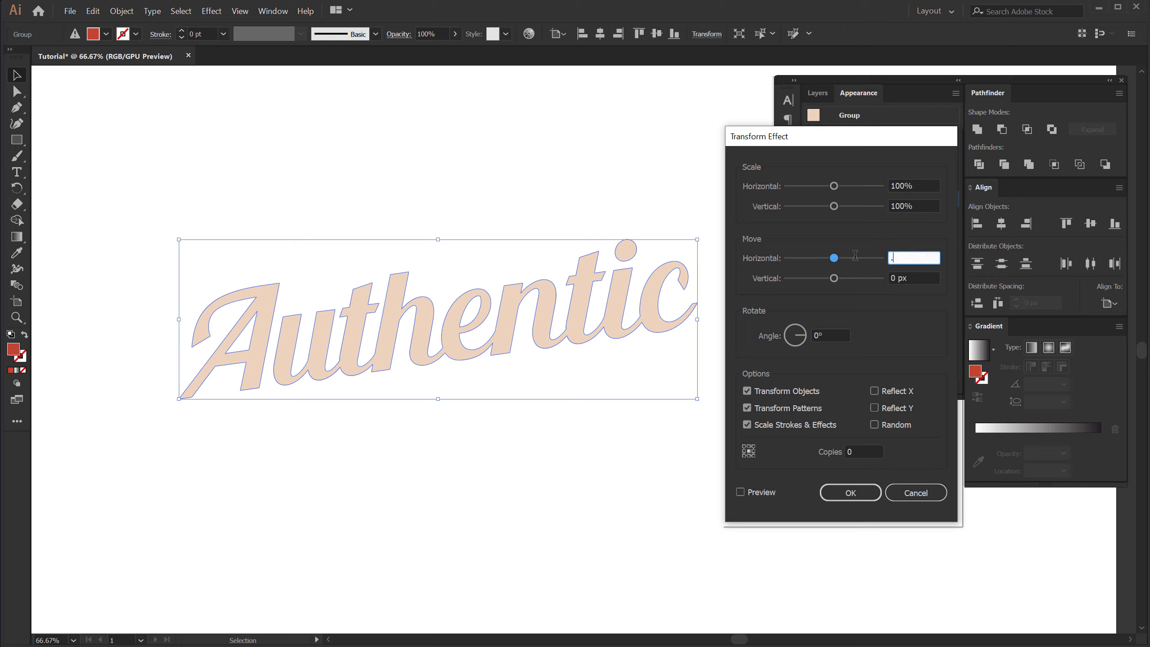
drag(913, 278, 847, 278)
text(.1)
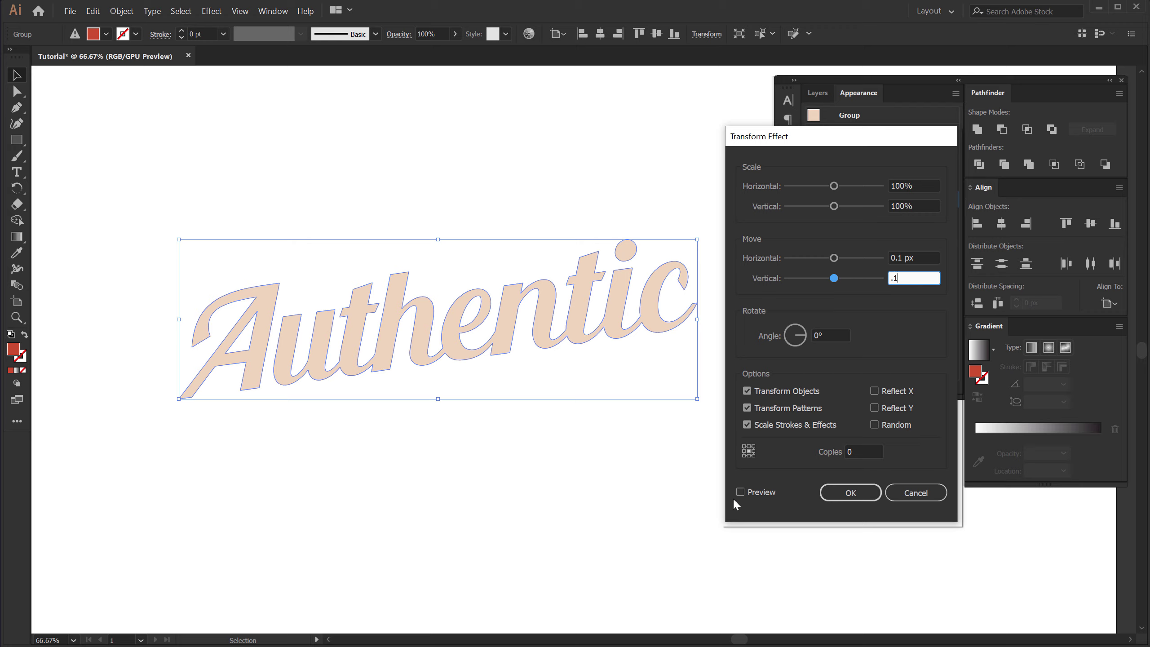
click(740, 493)
- Set the number of copies in the Transform effect to 20 and preview the orange extrusion
double_click(843, 450)
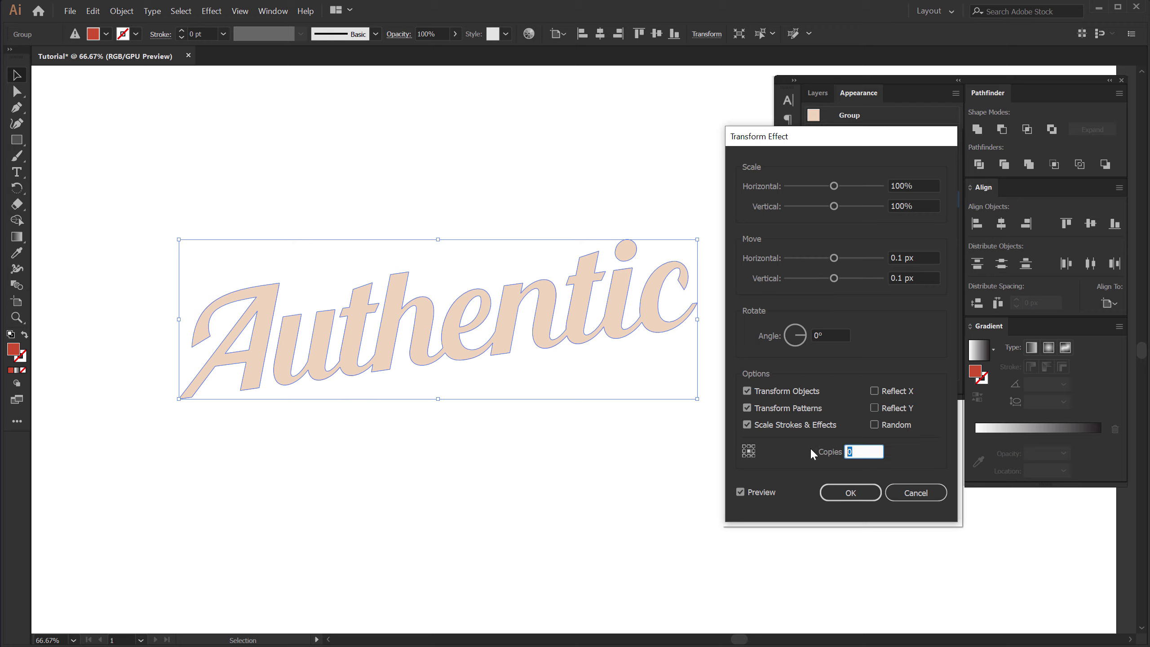
text(20)
click(926, 276)
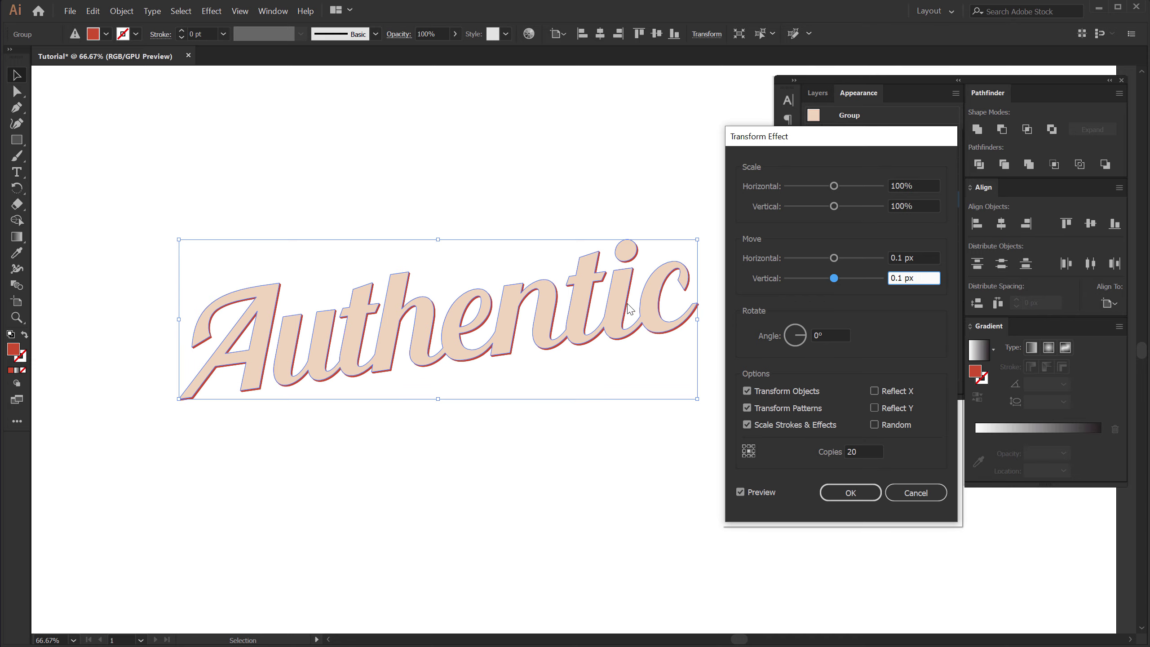
- Set the Transform effect's copies to 25, apply it, and check the extruded edge on the lettering
drag(815, 141, 843, 146)
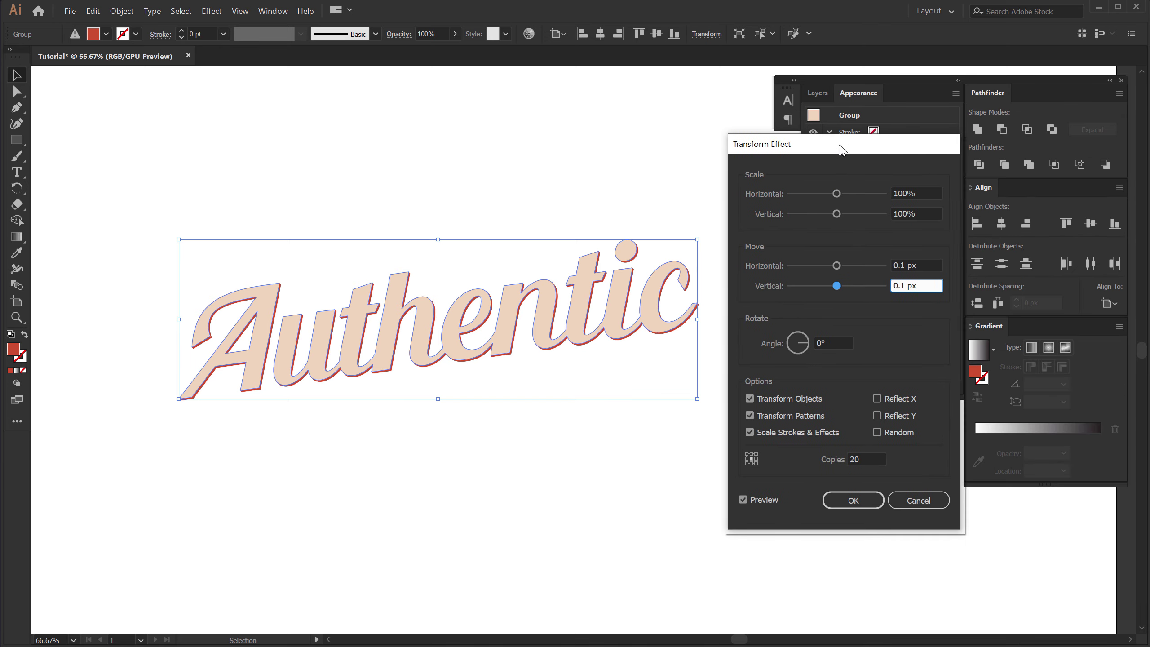
double_click(860, 458)
text(25)
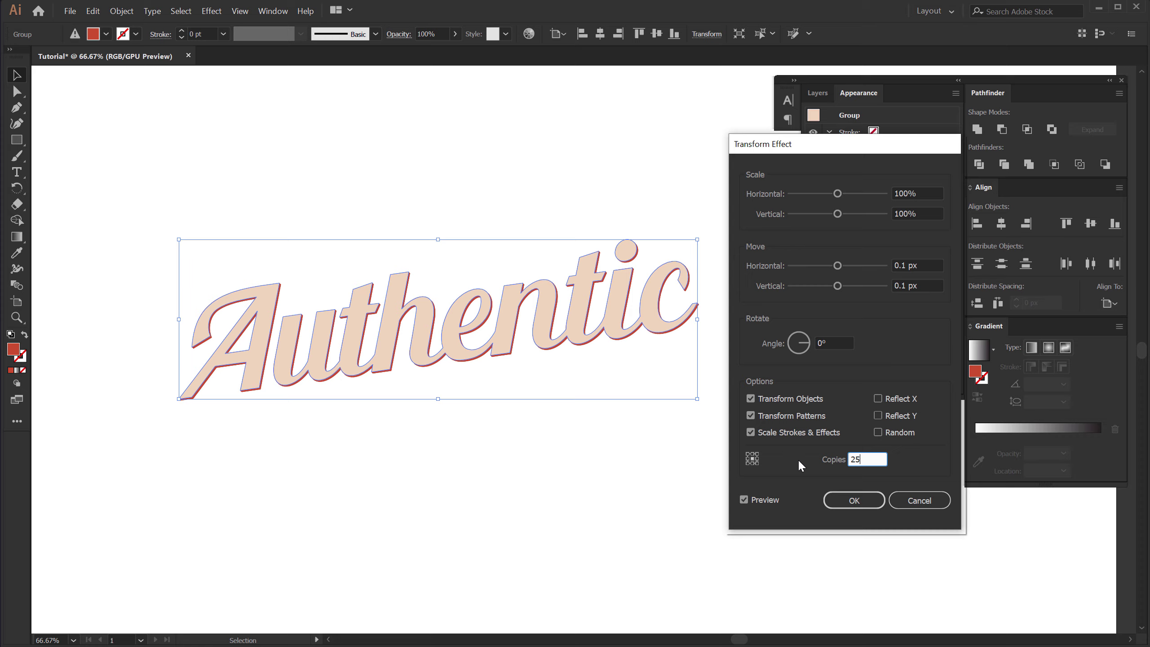
click(928, 284)
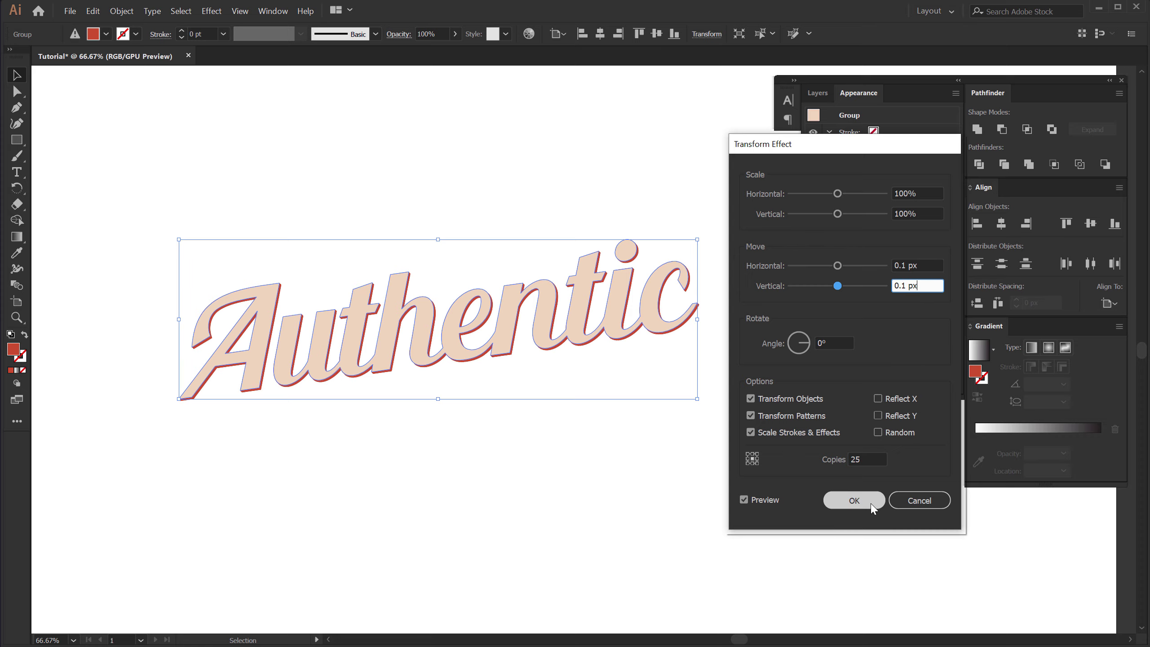
click(857, 500)
click(864, 330)
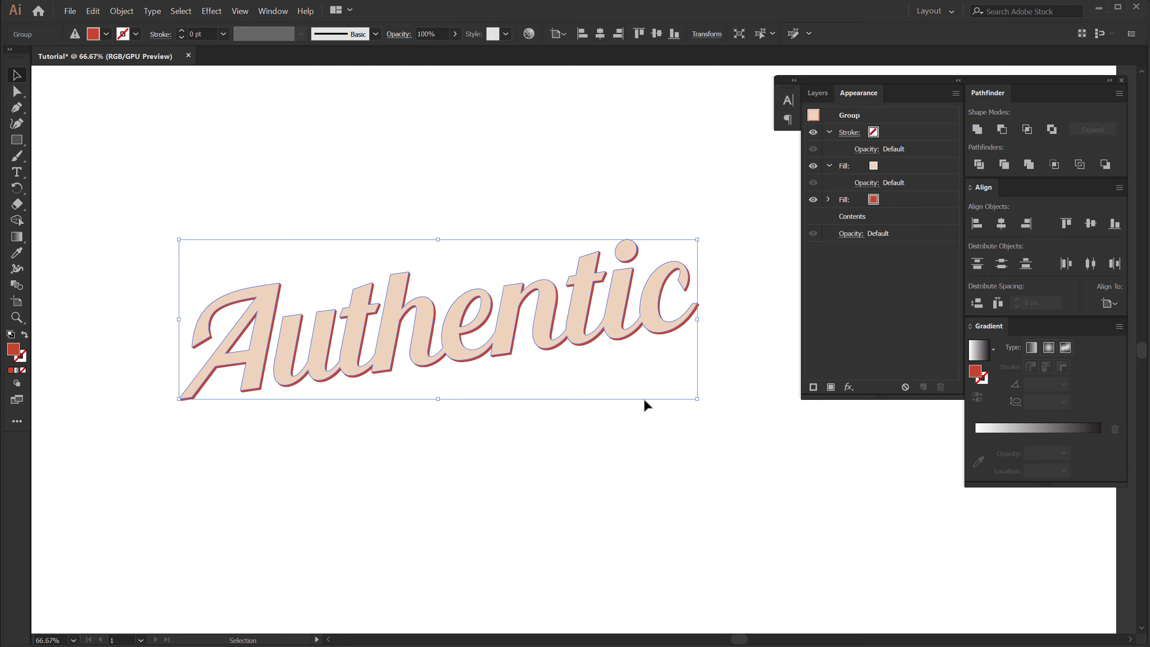
click(644, 403)
scroll(536, 330, up, 2)
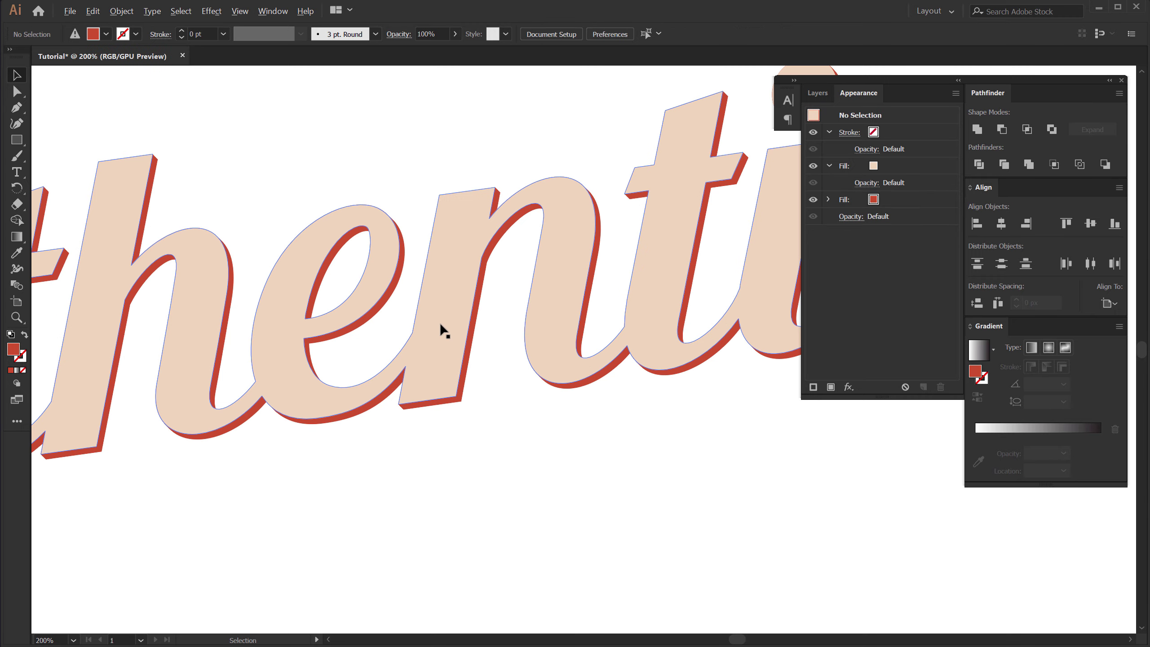
scroll(441, 330, down, 2)
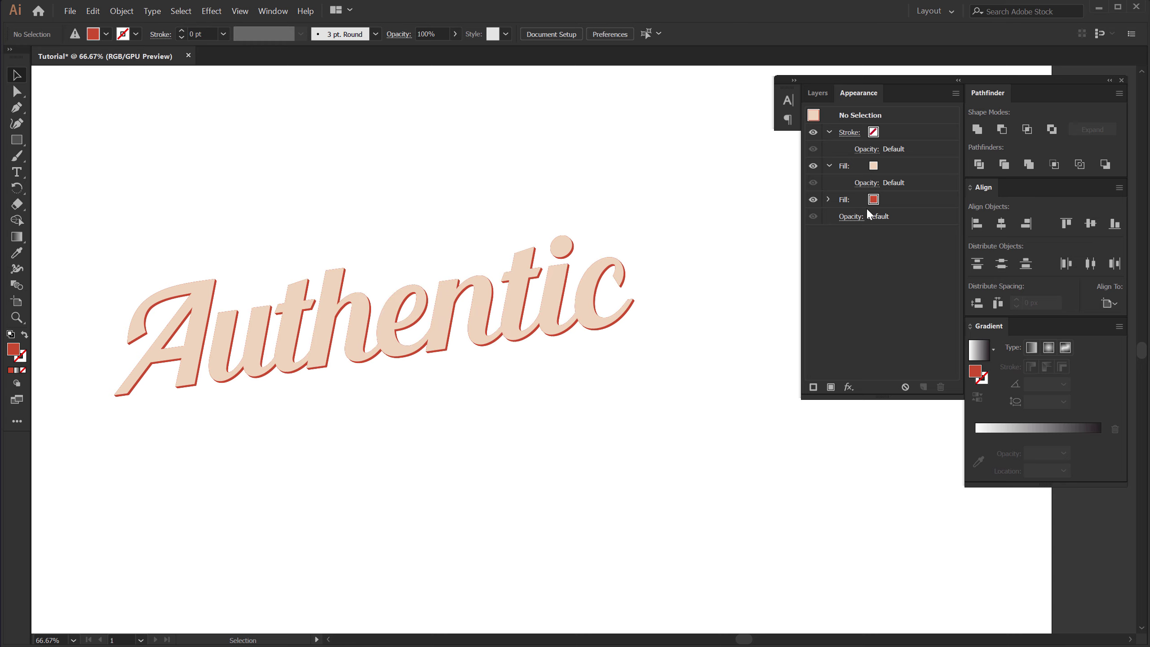
- Add a new stroke to the Authentic group and move it below Contents in the appearance stack
click(471, 315)
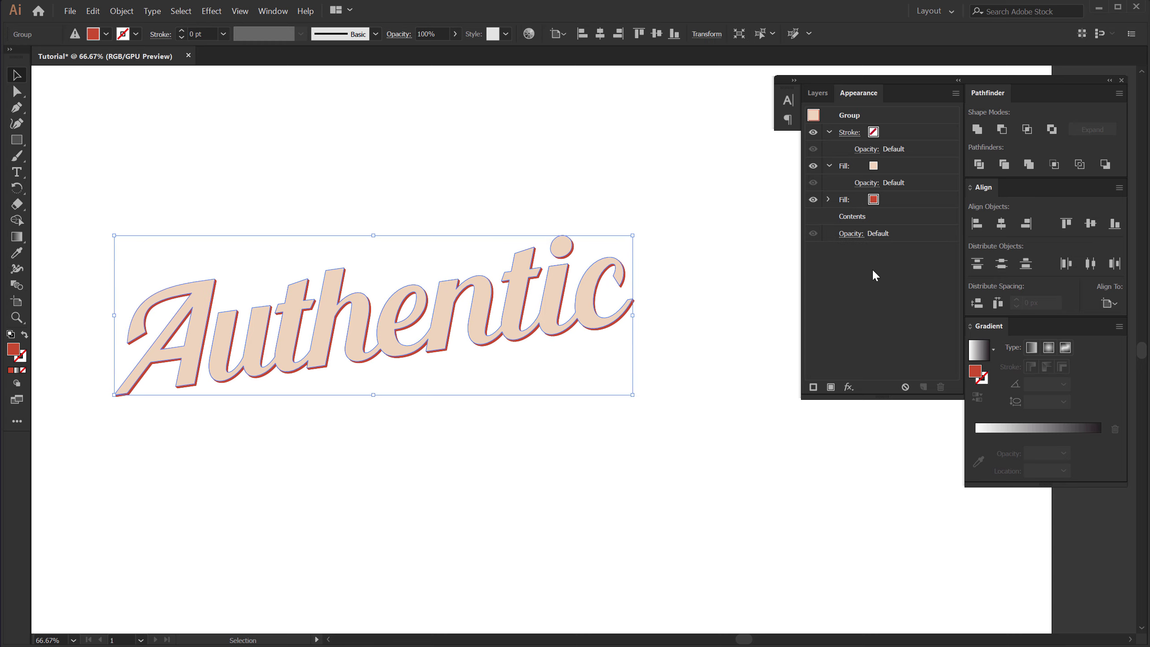
click(813, 386)
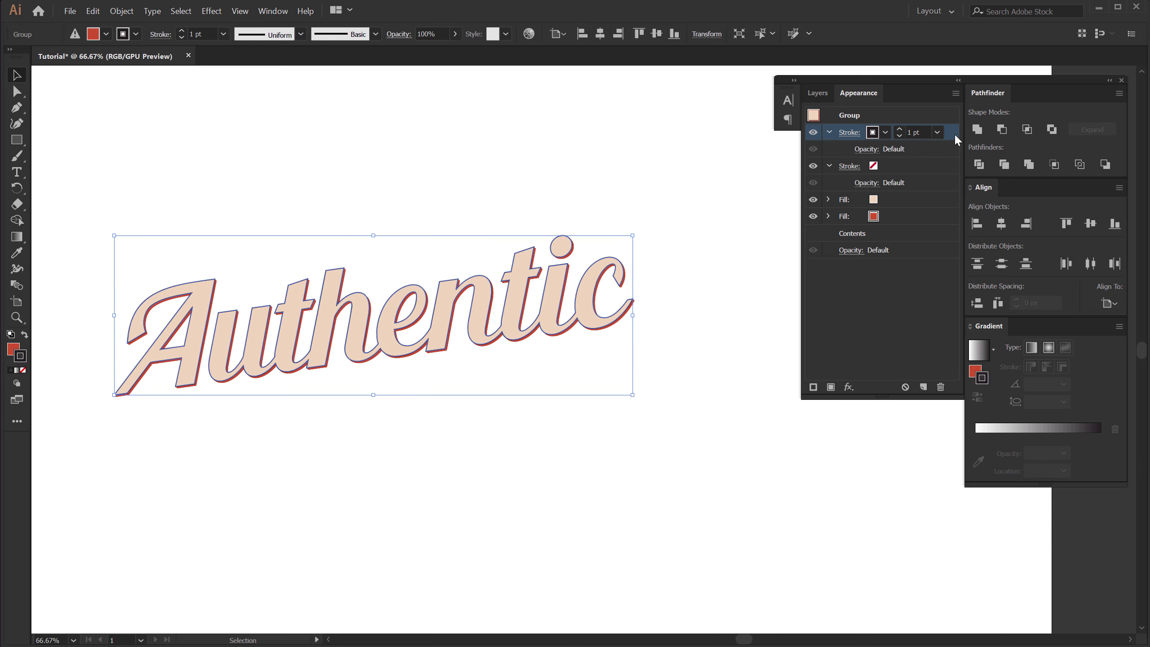
drag(953, 128, 932, 241)
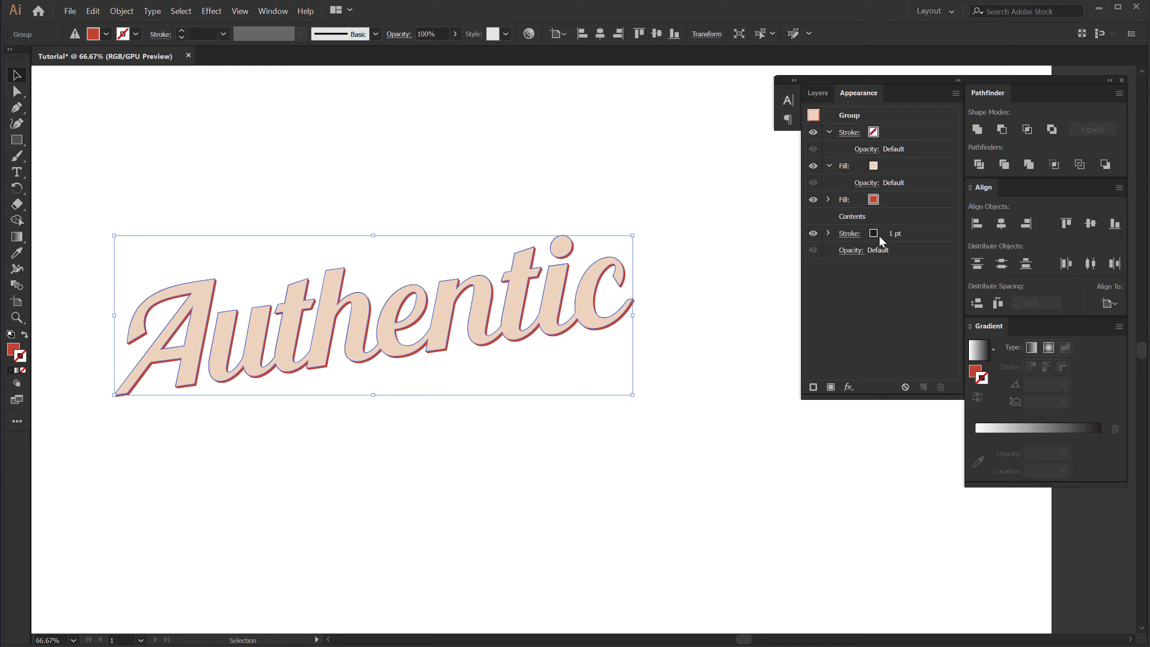
- Set the weight of the dark stroke below Contents to 7 pt
click(899, 233)
click(899, 230)
click(900, 231)
click(899, 230)
click(899, 231)
click(899, 230)
click(900, 231)
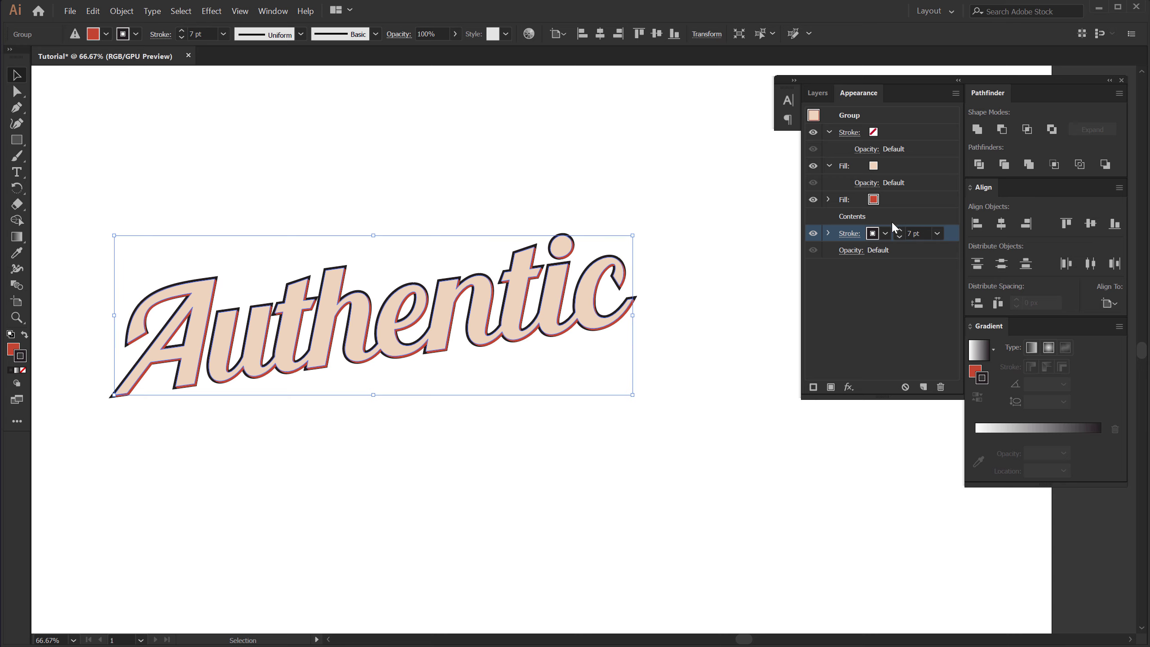
- Add a Transform effect to the dark stroke with a 0.2 px horizontal and 0.2 px vertical move
click(849, 387)
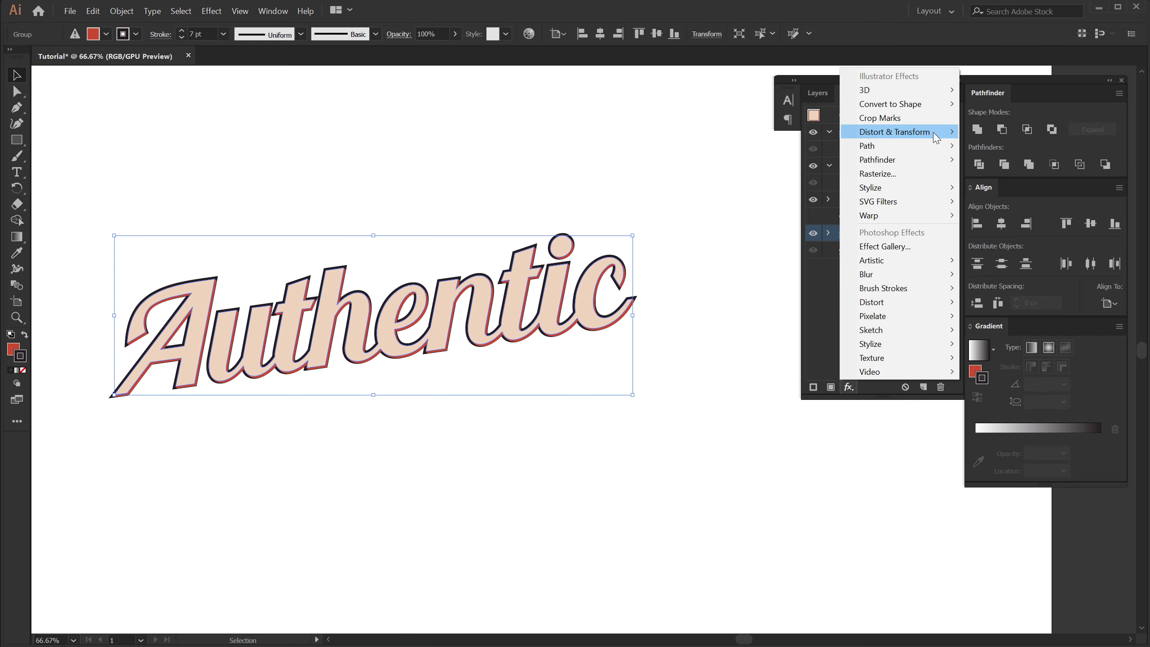
mouse_move(935, 132)
click(1001, 174)
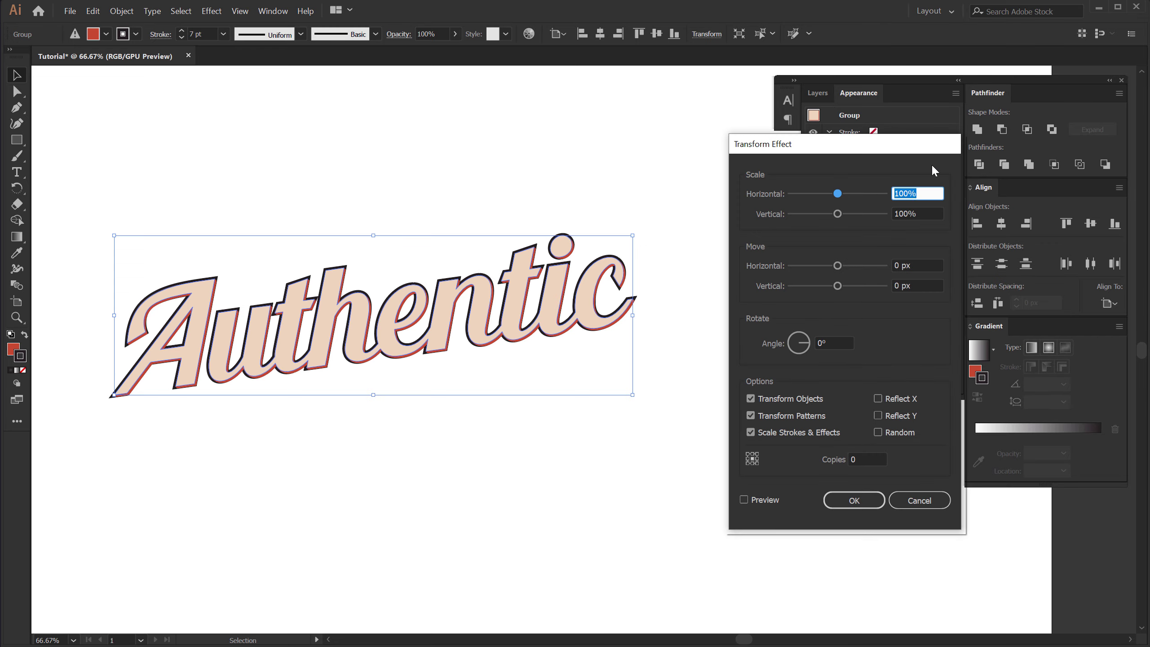
click(919, 267)
text(0.2)
key(Tab)
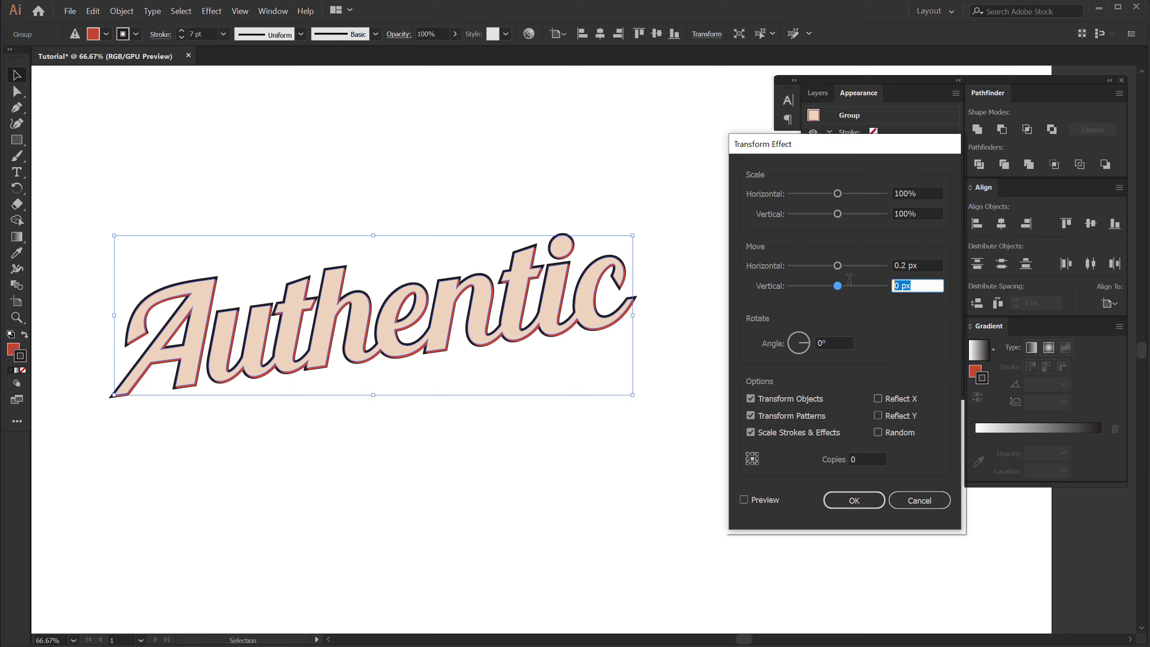
text(.2)
- Preview the dark stroke's Transform effect with 50 copies
click(744, 499)
click(866, 460)
text(50)
click(928, 285)
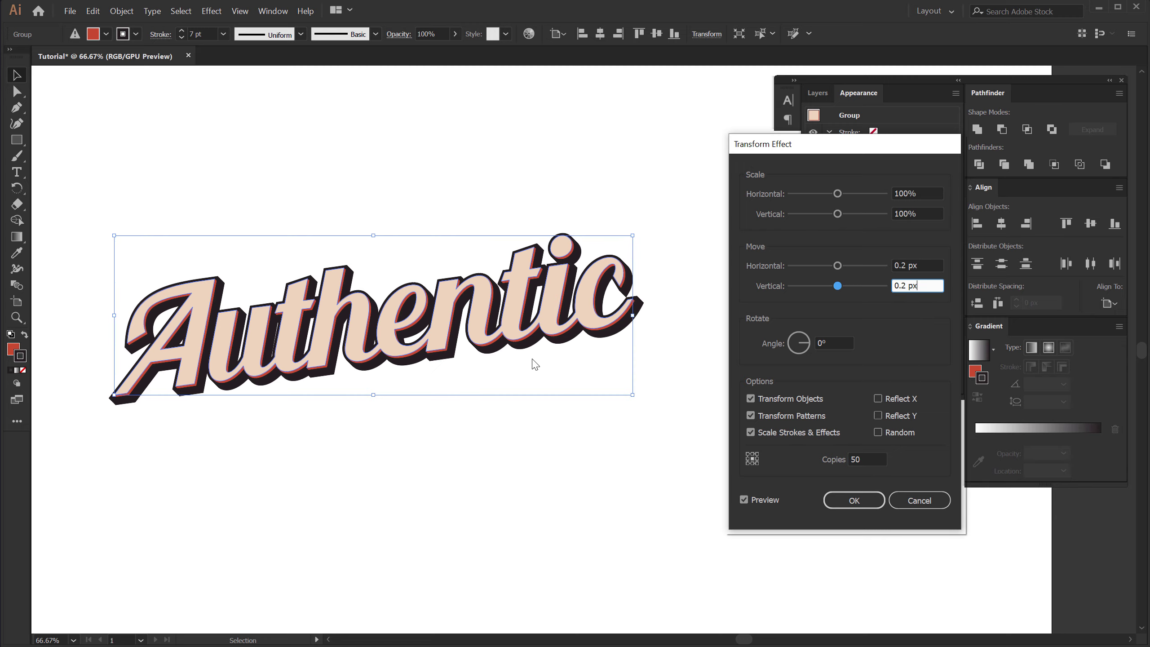
- Set the Transform effect's copies to 120 and apply it to the dark stroke
drag(868, 459, 799, 460)
text(120)
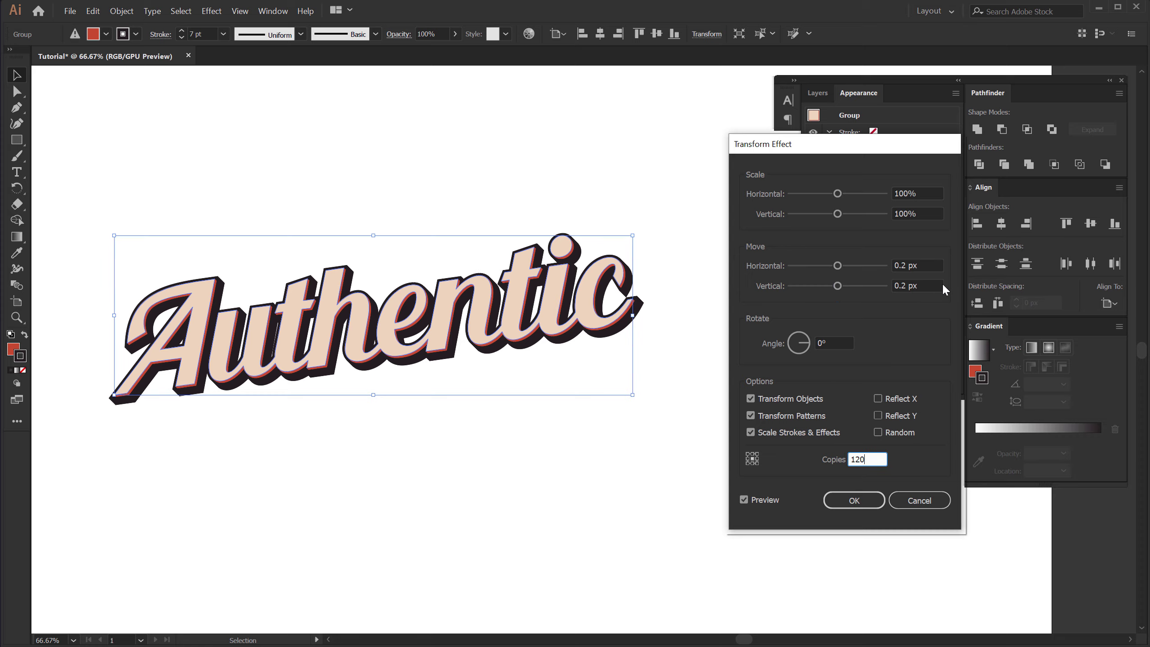
click(936, 285)
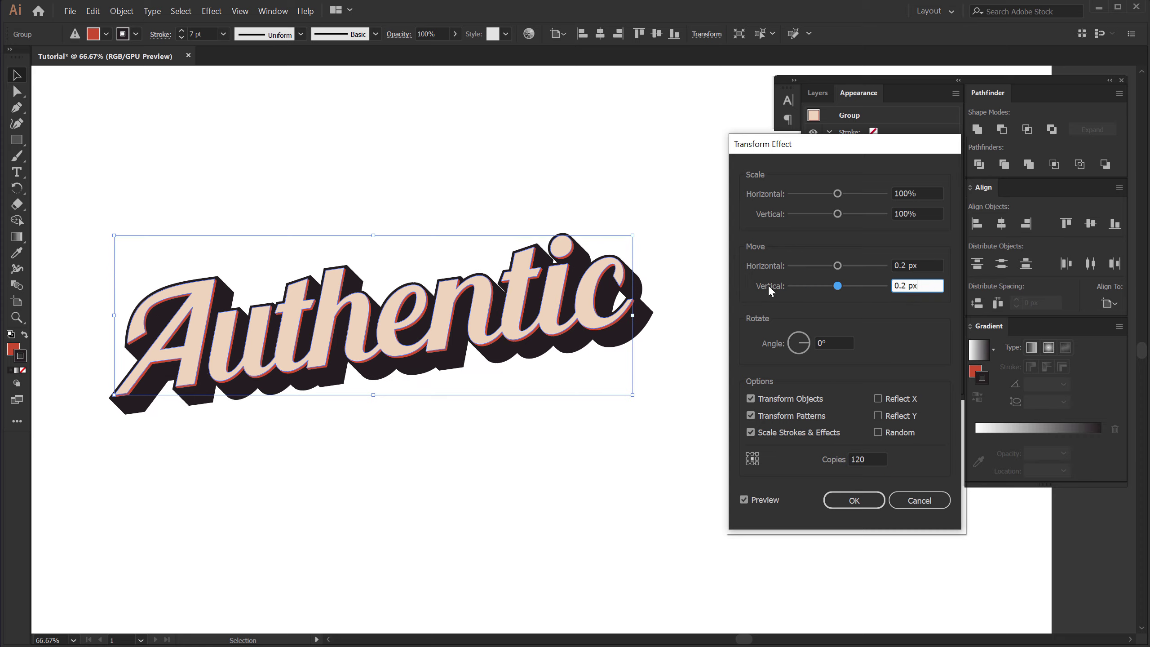
click(850, 501)
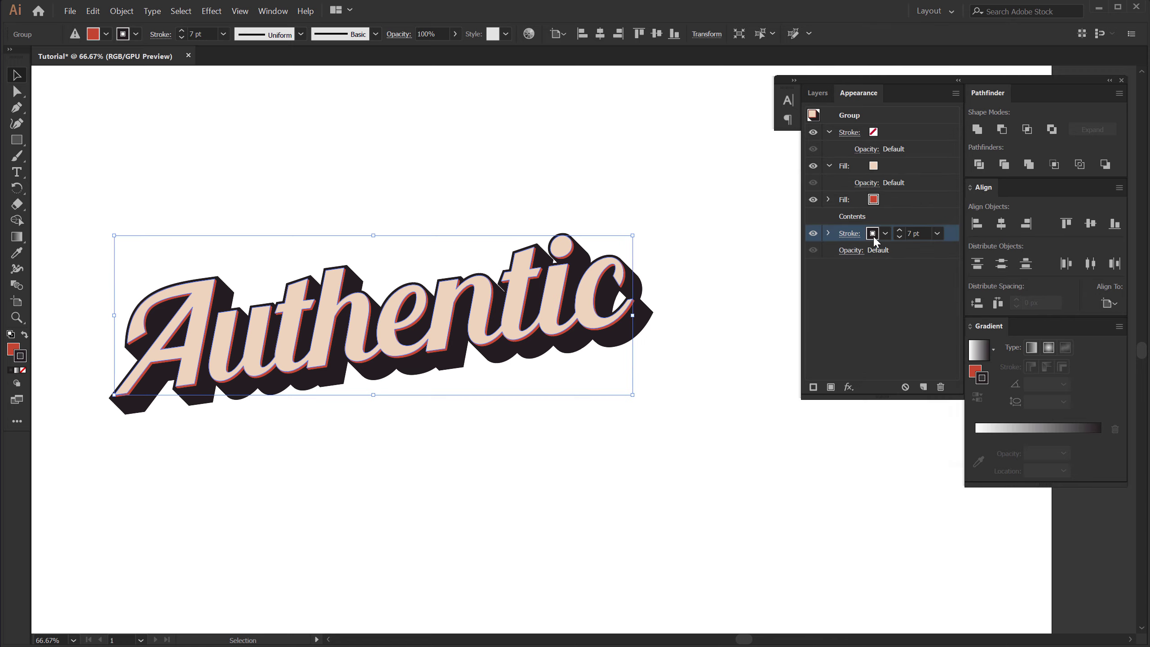
- Change the extruded dark stroke's color to the blue 1F2730 from the color notes and deselect the lettering
double_click(20, 357)
key(alt+Tab)
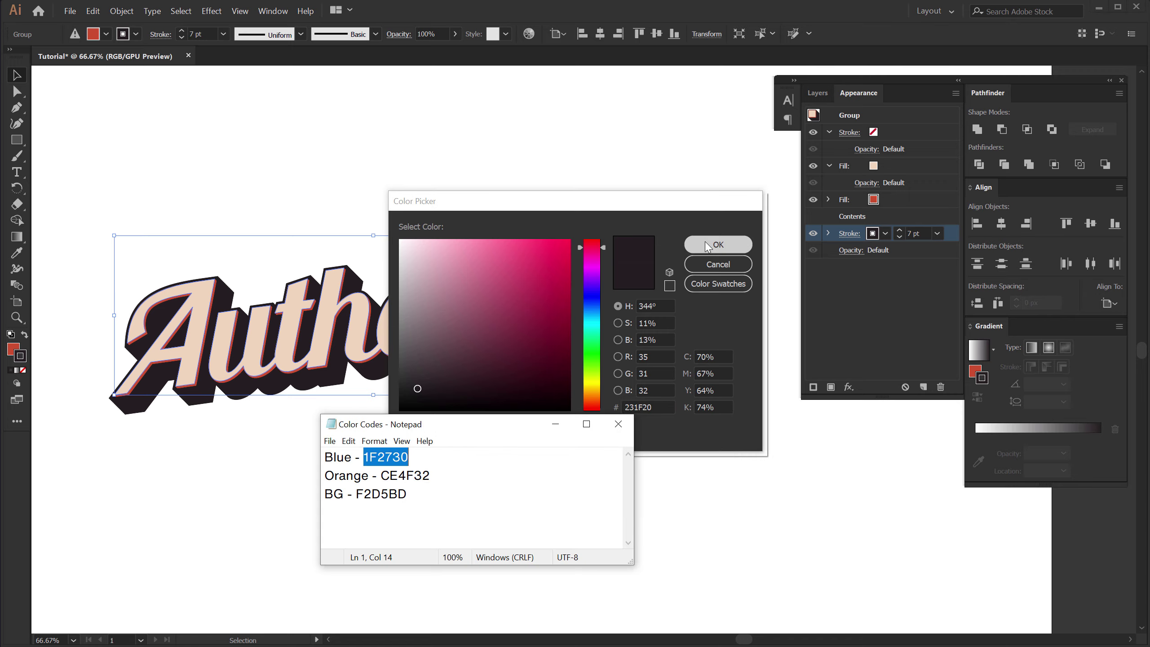
click(665, 407)
text(1F2730)
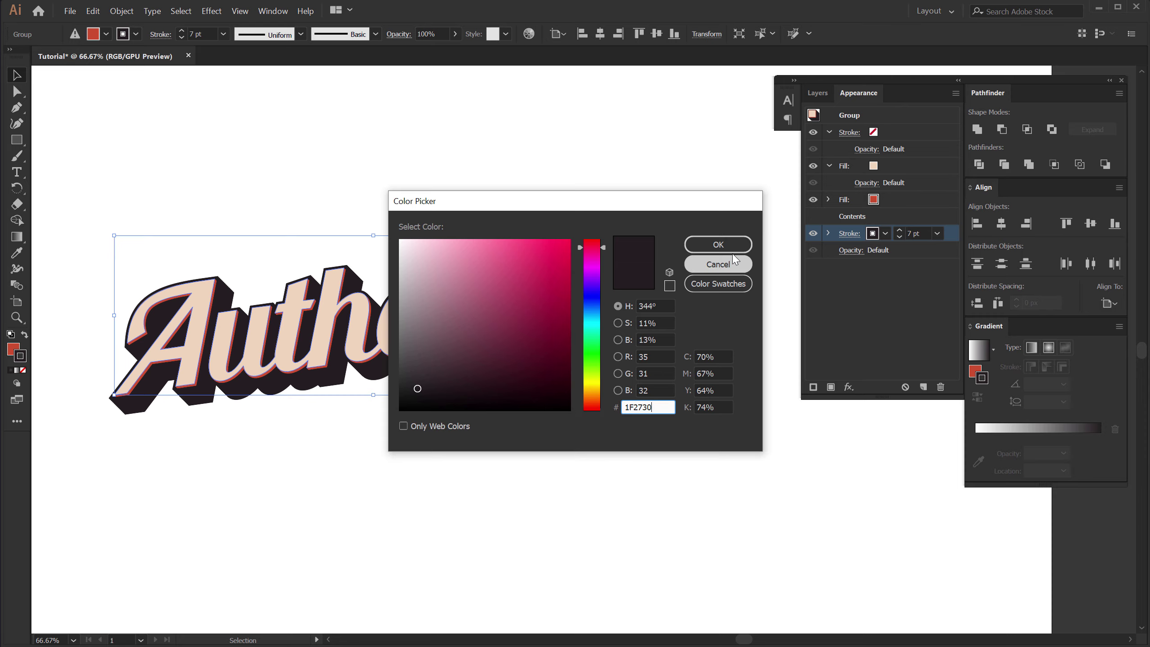
click(720, 245)
click(469, 416)
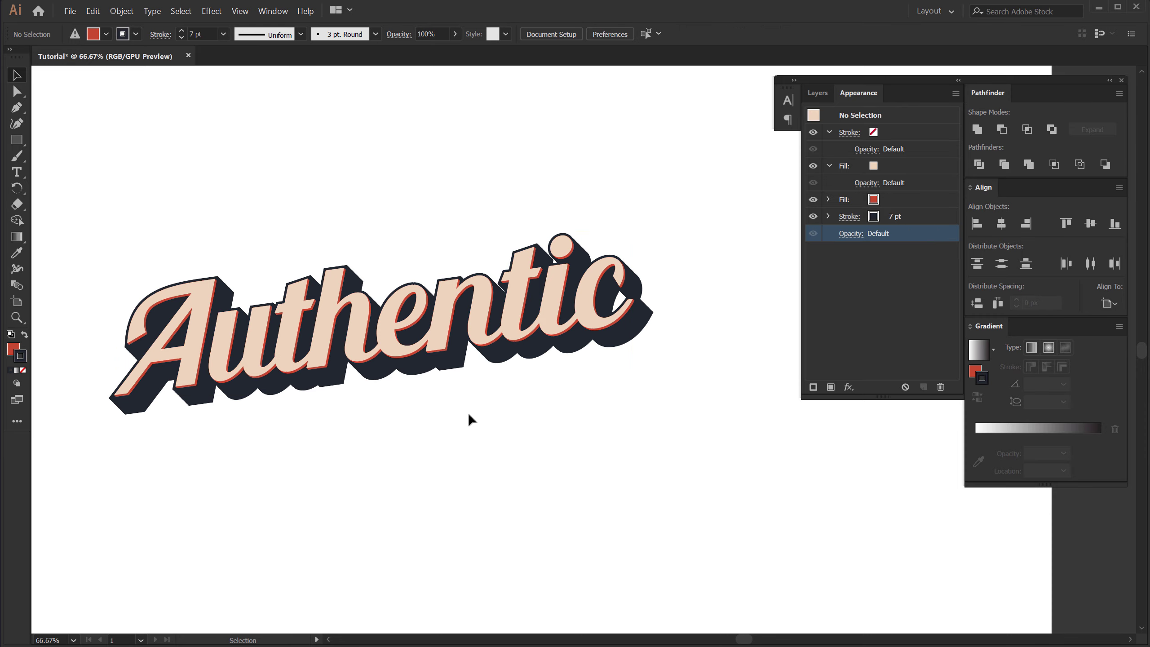
scroll(391, 416, down, 2)
drag(391, 416, 531, 449)
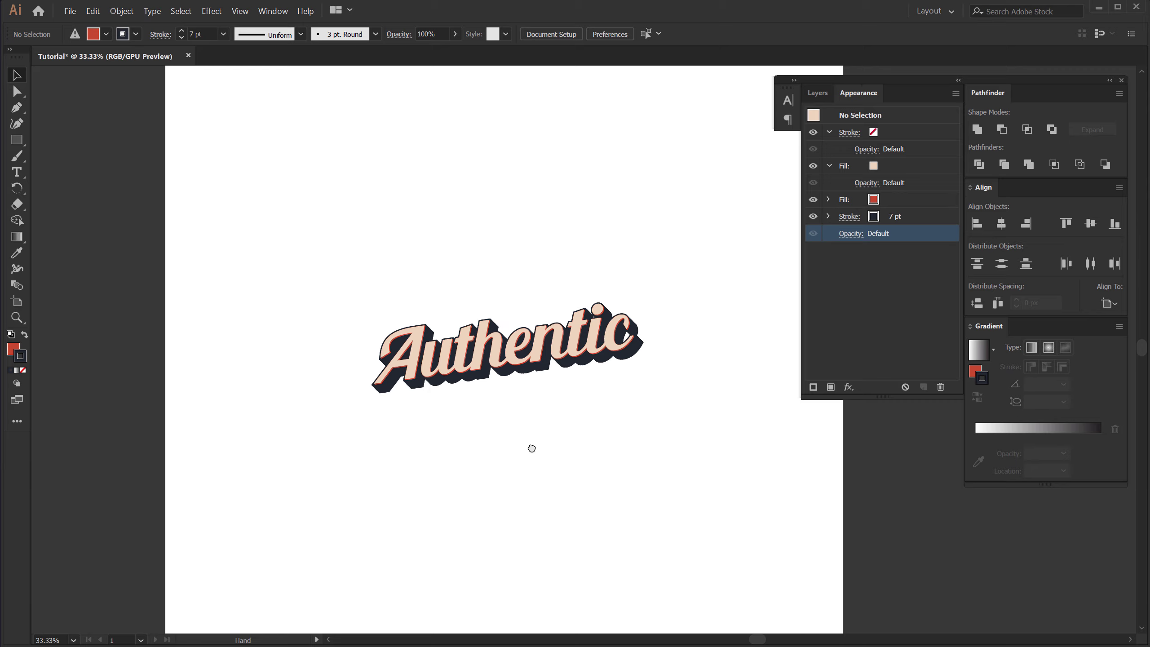
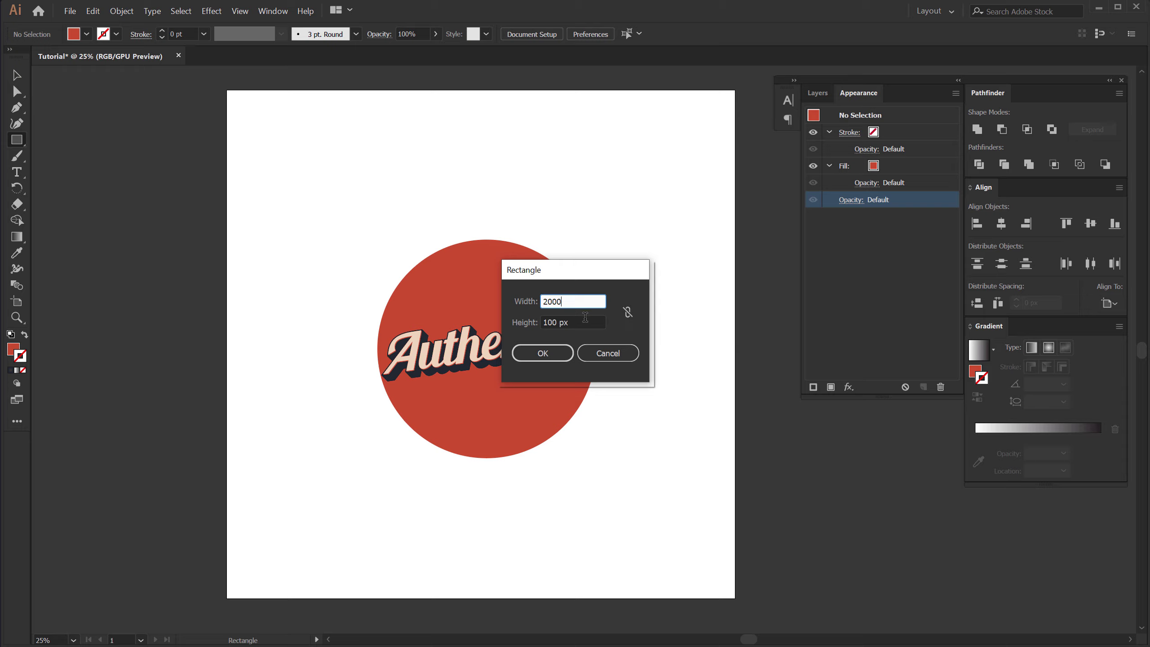
- Create the background rectangle with a width and height of 2000 px
key(Tab)
text(20)
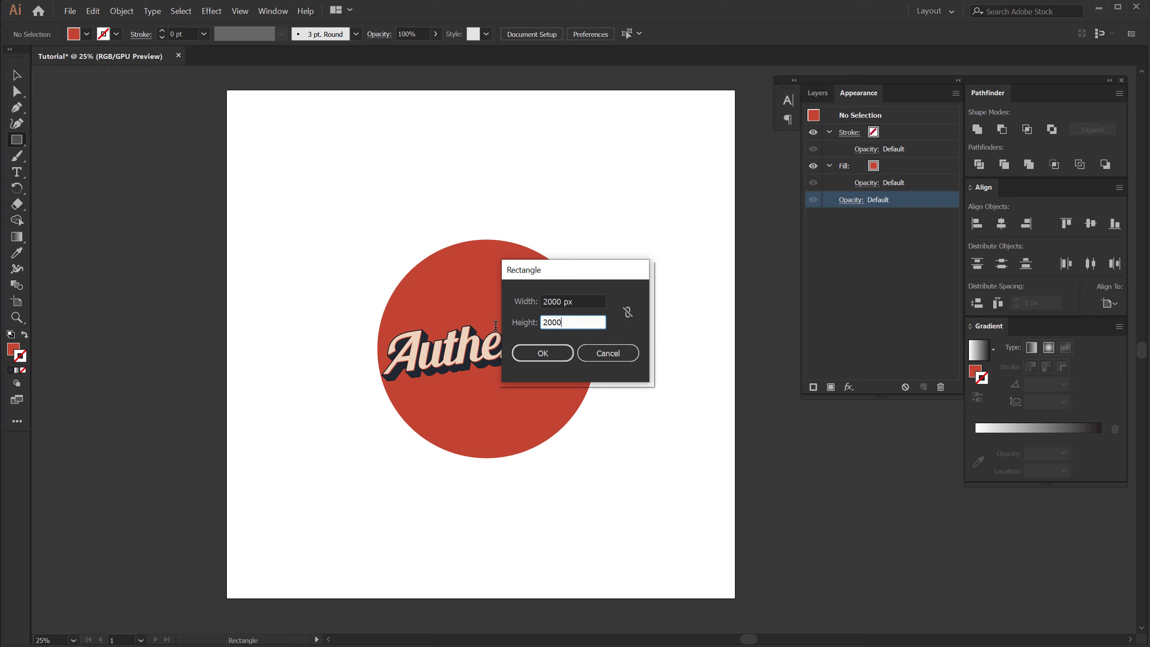
click(528, 358)
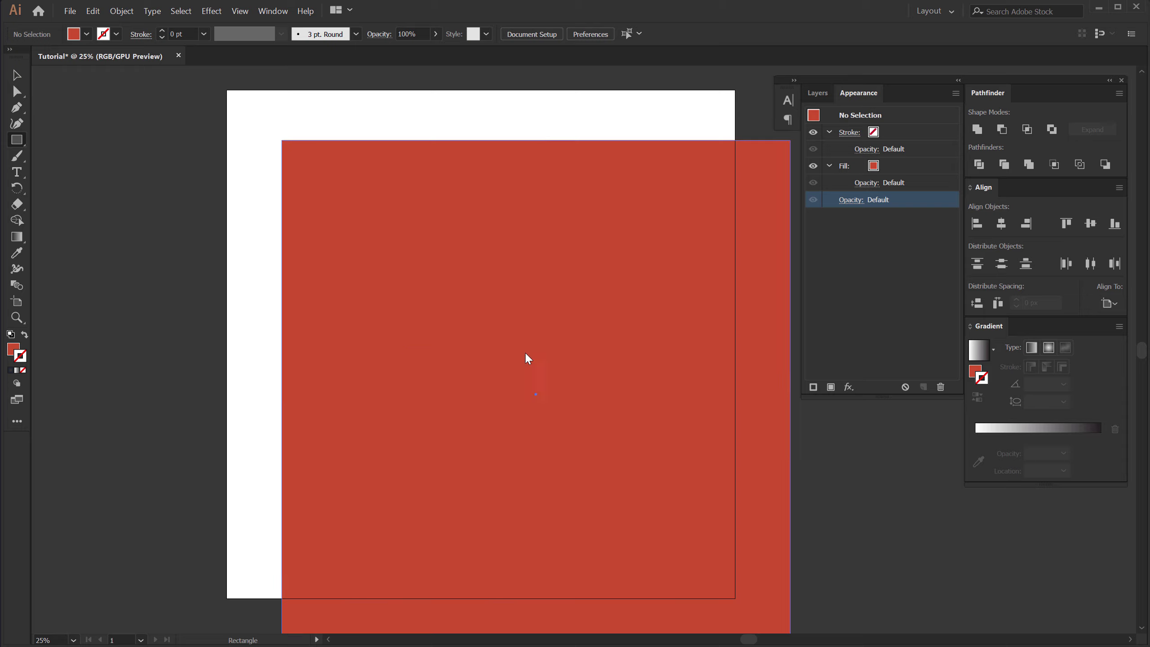
- Send the 2000 px square to the back and center it horizontally and vertically on the artboard
click(10, 76)
key(ctrl+shift+bracketleft)
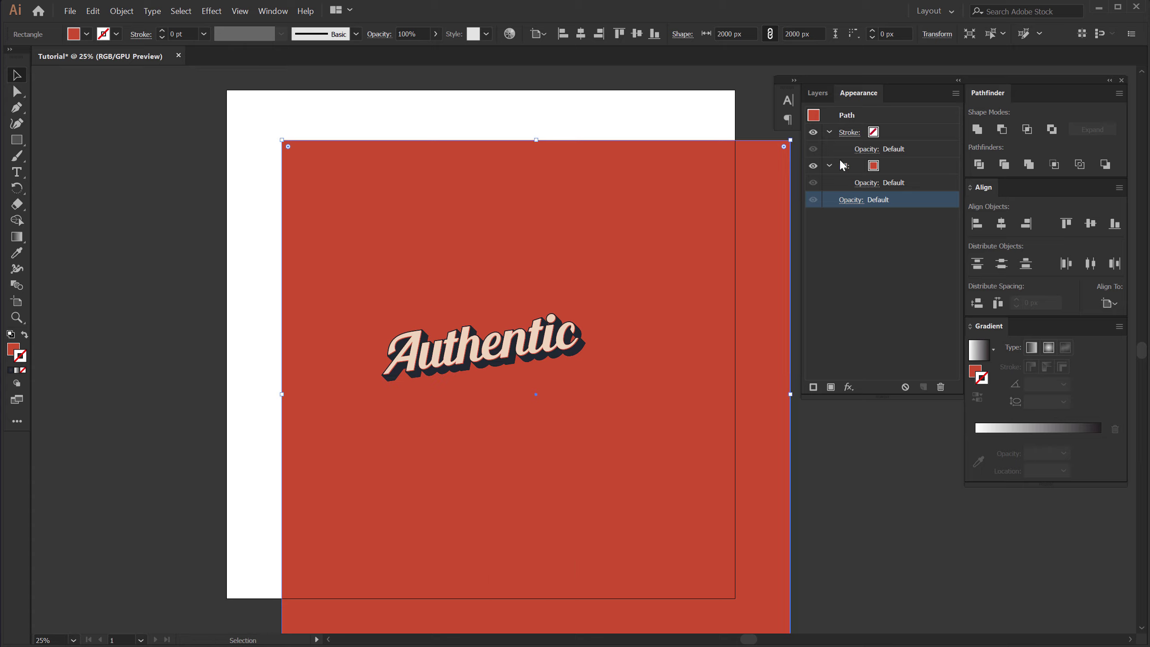
click(1001, 224)
click(1091, 223)
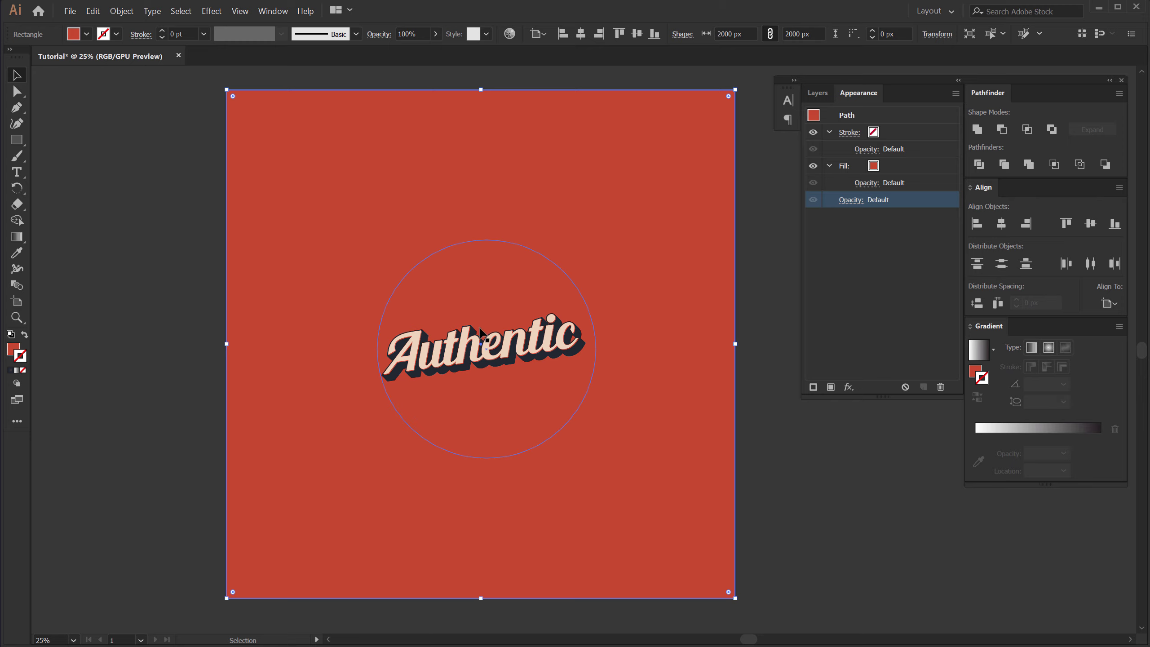
- Fill the background square with the BG color F2D5BD taken from the color notes
key(alt+Tab)
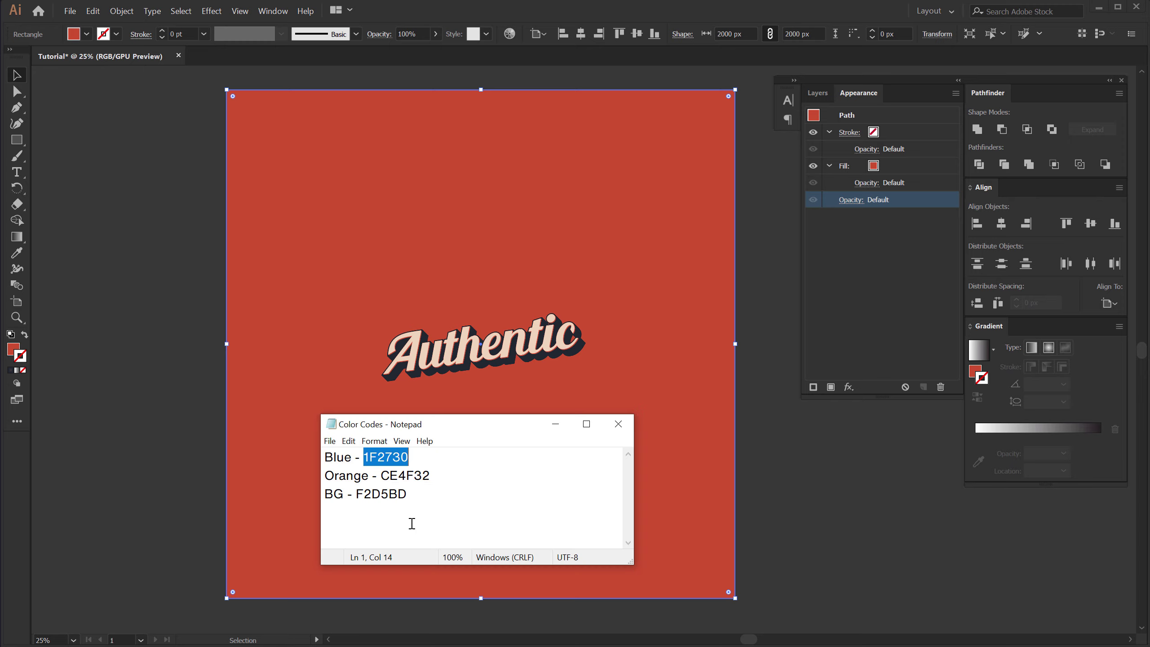
drag(358, 499, 419, 497)
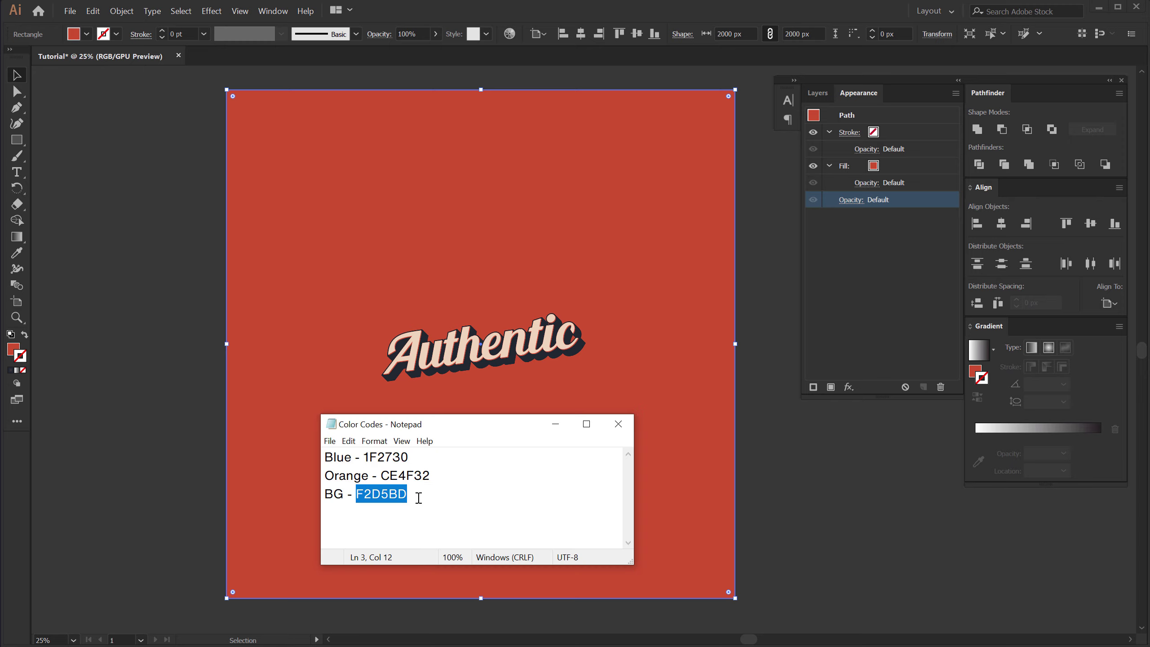
click(637, 270)
double_click(12, 349)
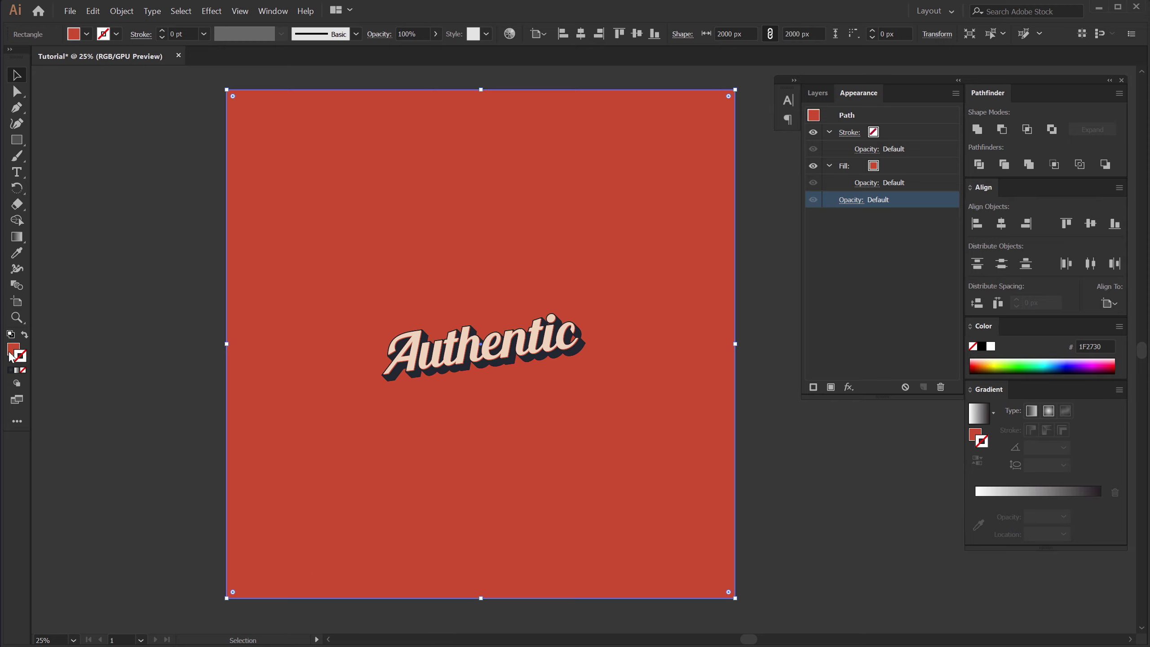
text(F2D5BD)
click(718, 247)
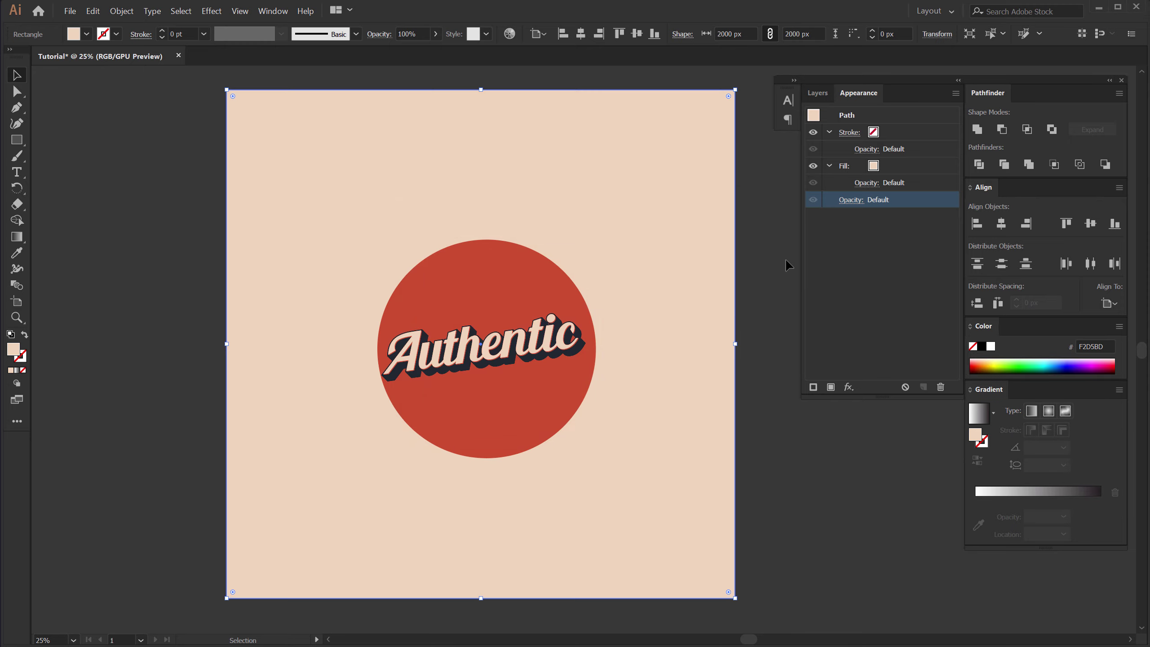
- Rename the background rectangle's layer entry to BG and lock it
click(822, 94)
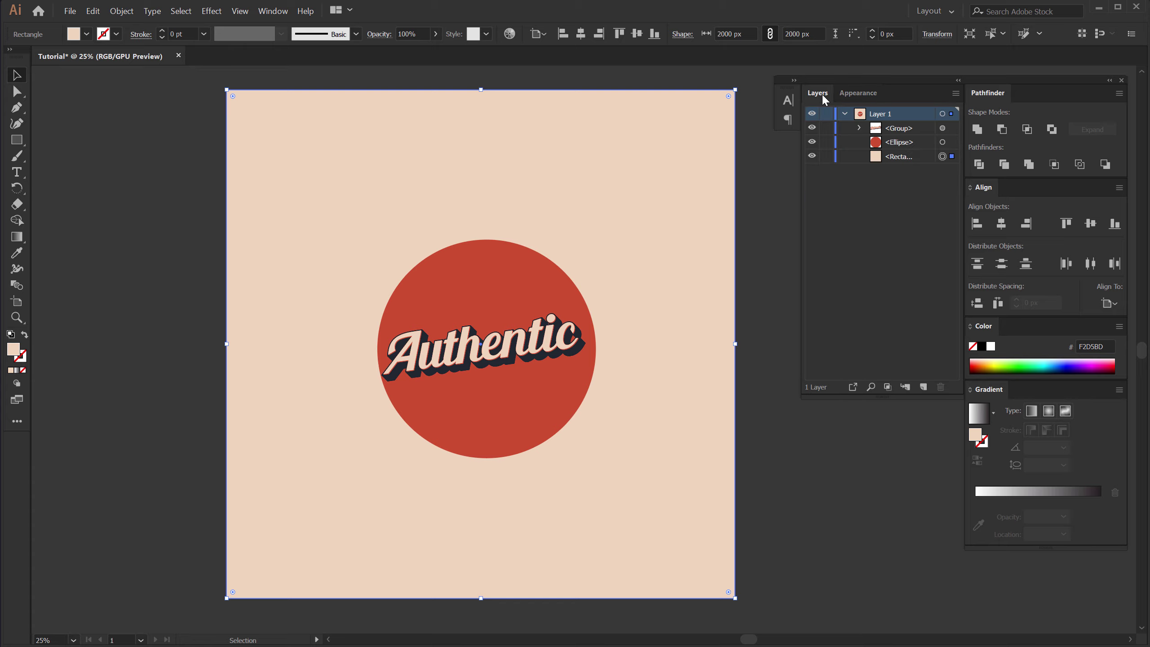
click(899, 156)
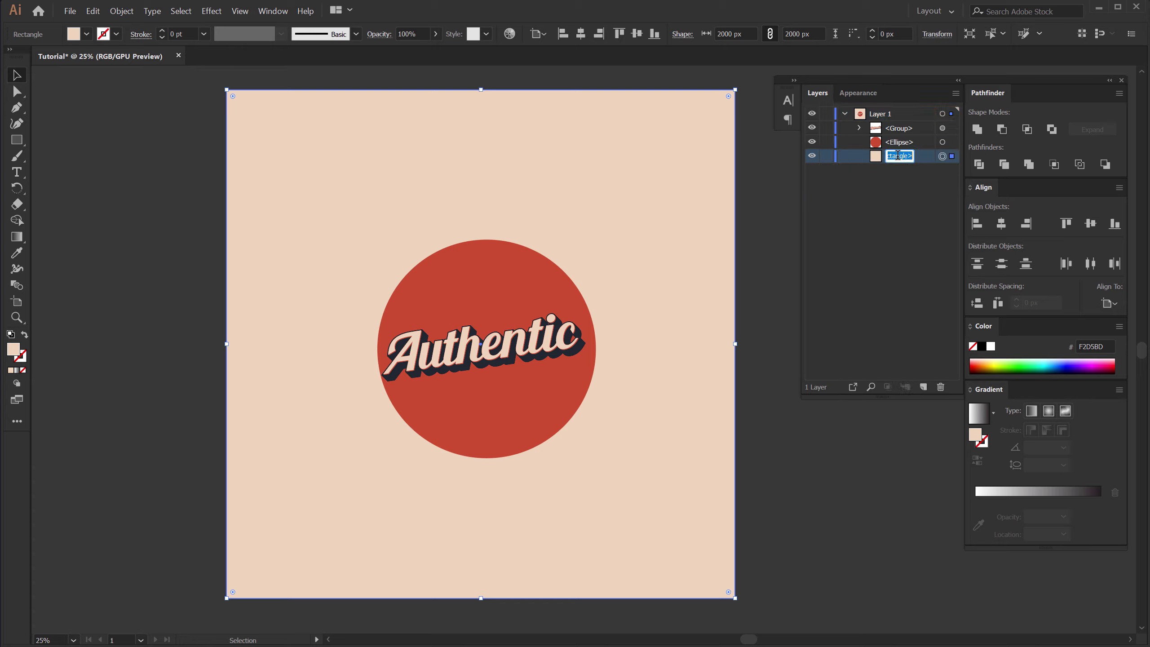
text(BG)
key(Return)
click(826, 156)
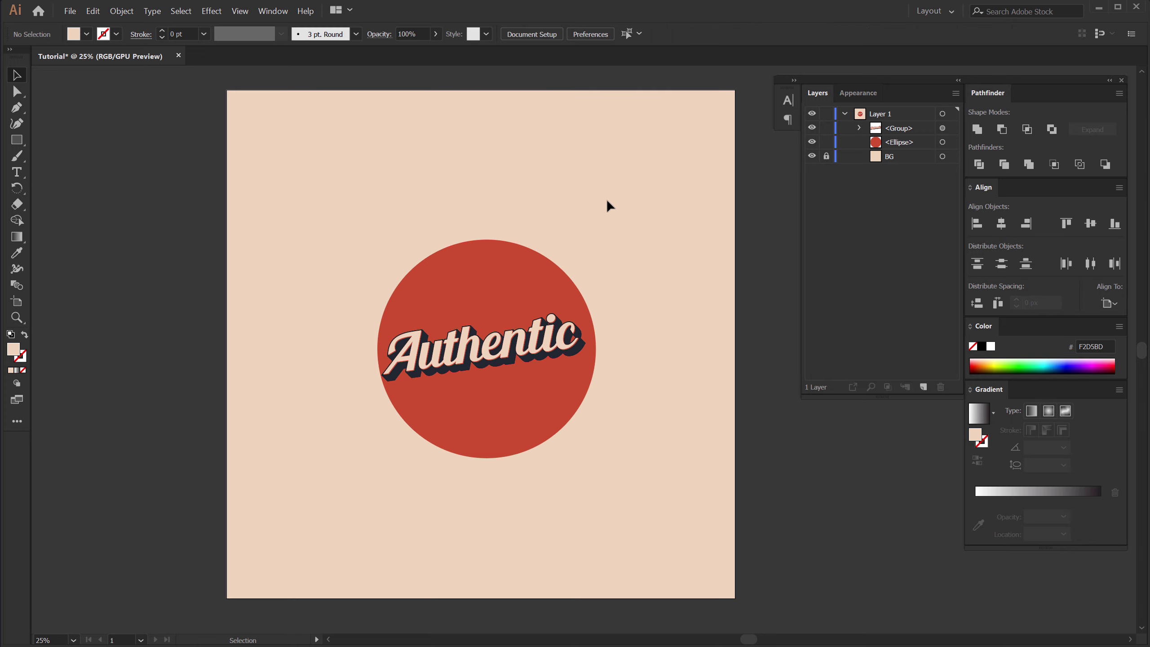
- Scale the Authentic lettering up proportionally from its center until it extends well past both sides of the circle
scroll(610, 206, up, 2)
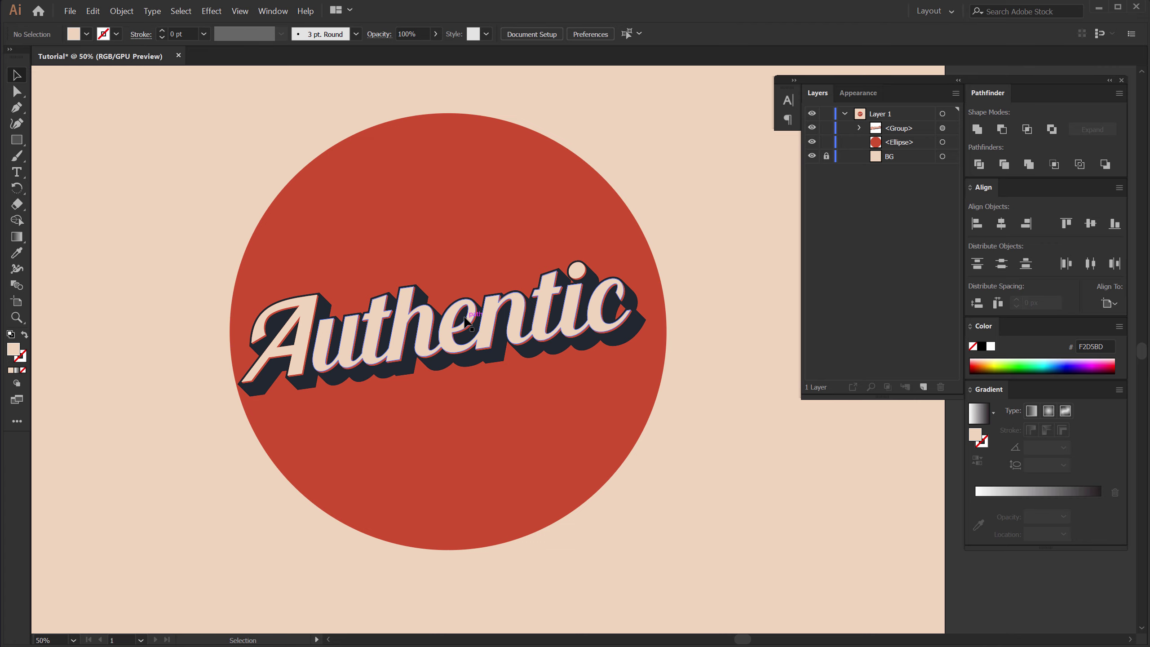
click(633, 333)
drag(632, 323, 716, 336)
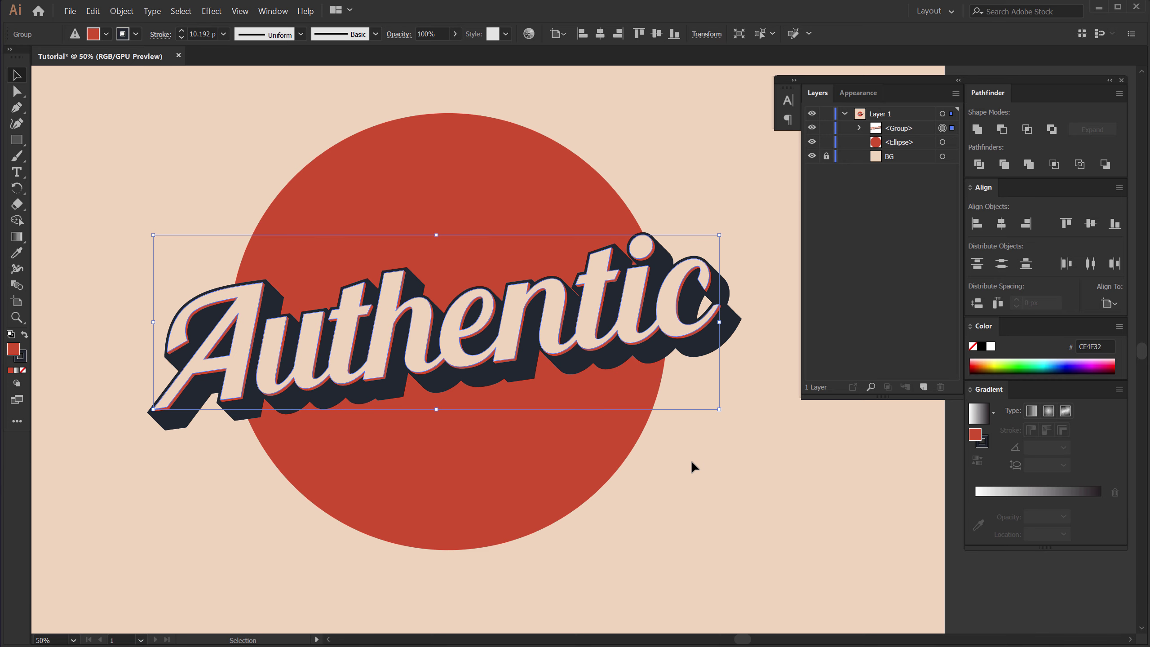
drag(720, 323, 778, 324)
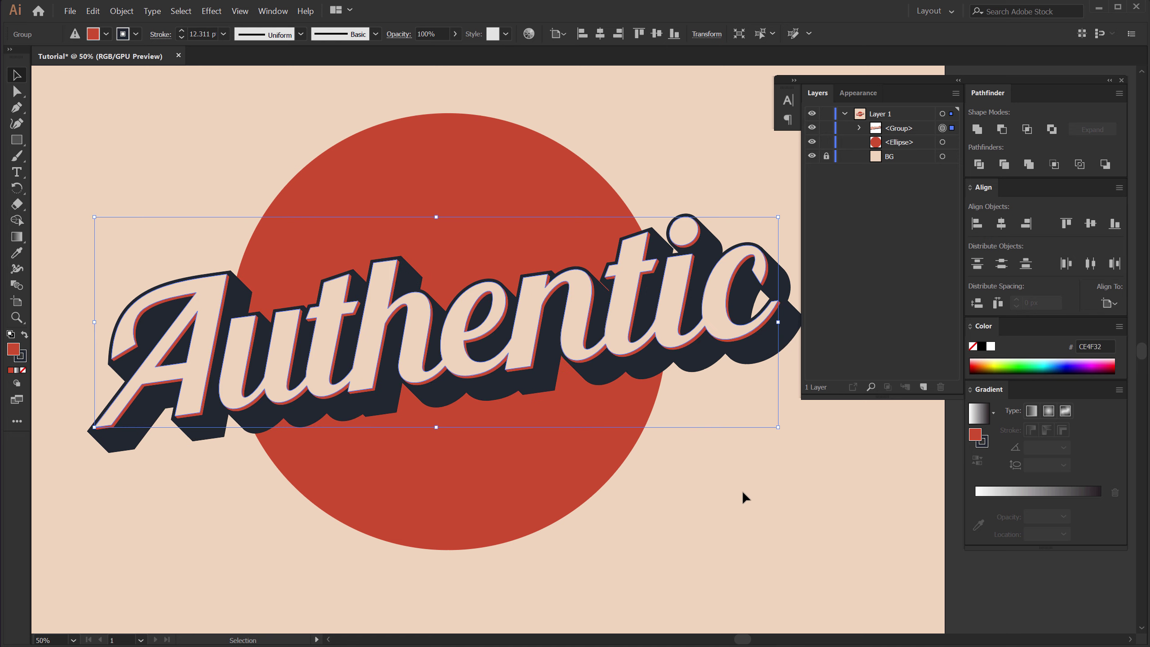
click(743, 491)
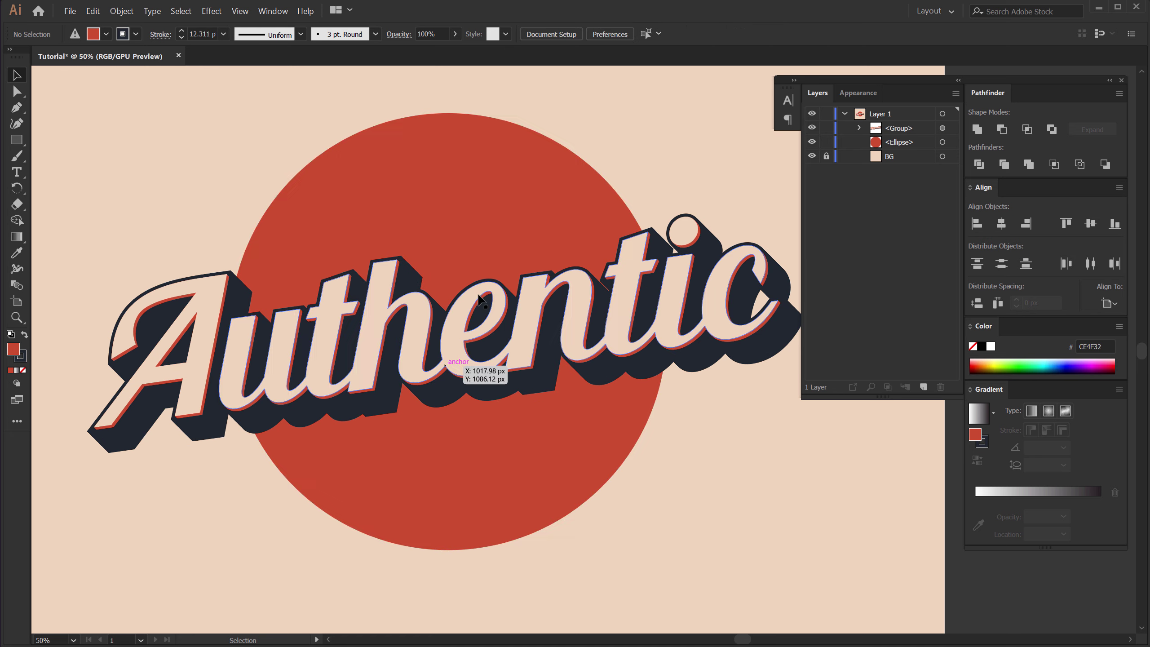
- Recolor the red circle behind the lettering with the blue 1F2730 copied from the color notes
click(430, 212)
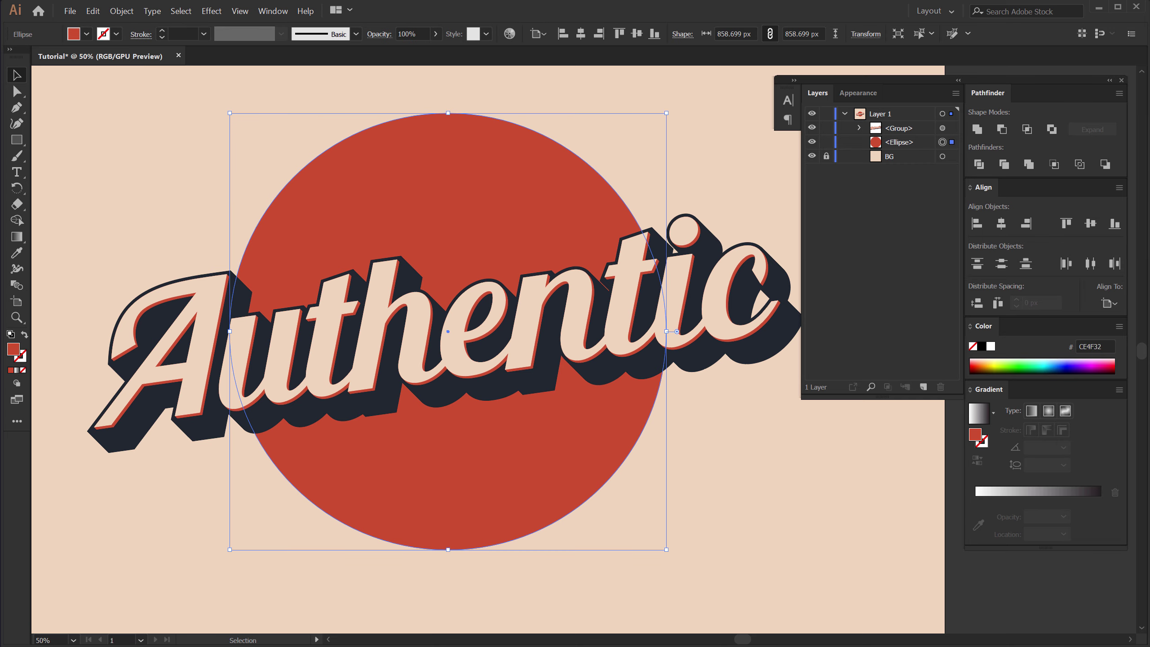
key(alt+Tab)
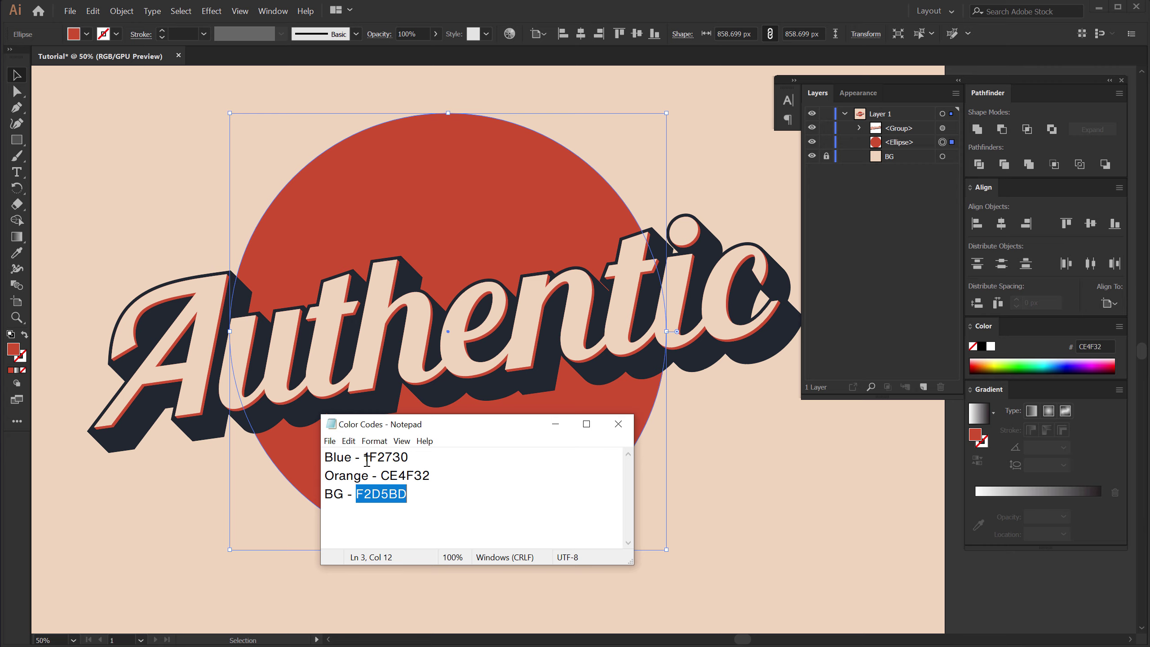
drag(365, 458, 439, 457)
key(ctrl+c)
click(424, 201)
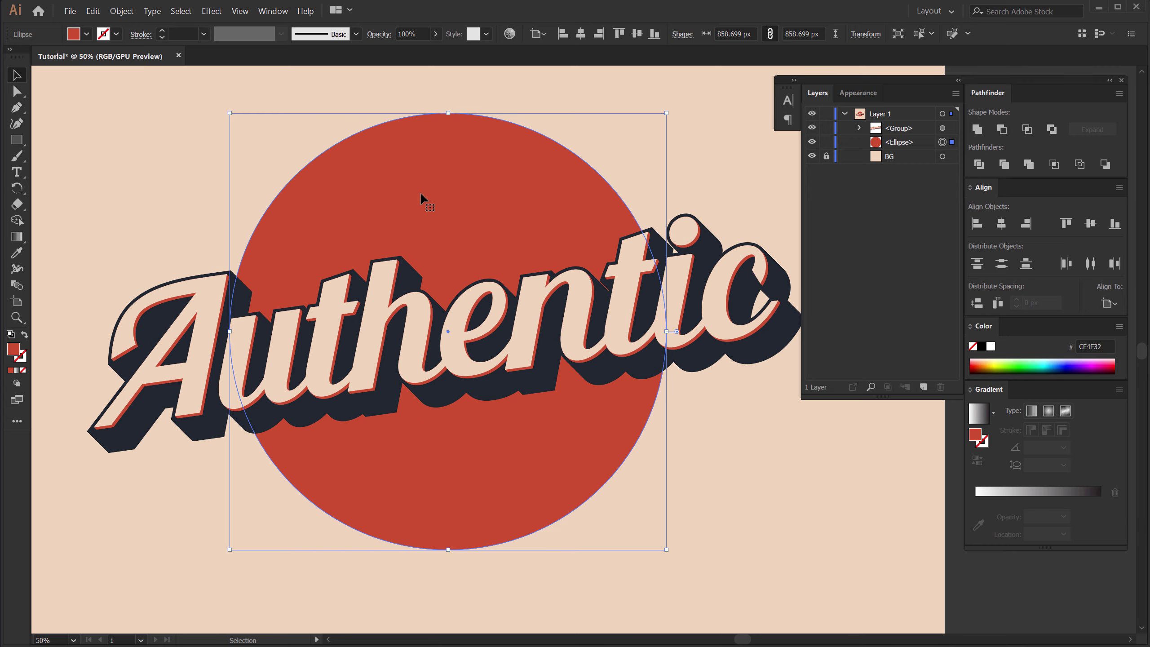
double_click(17, 352)
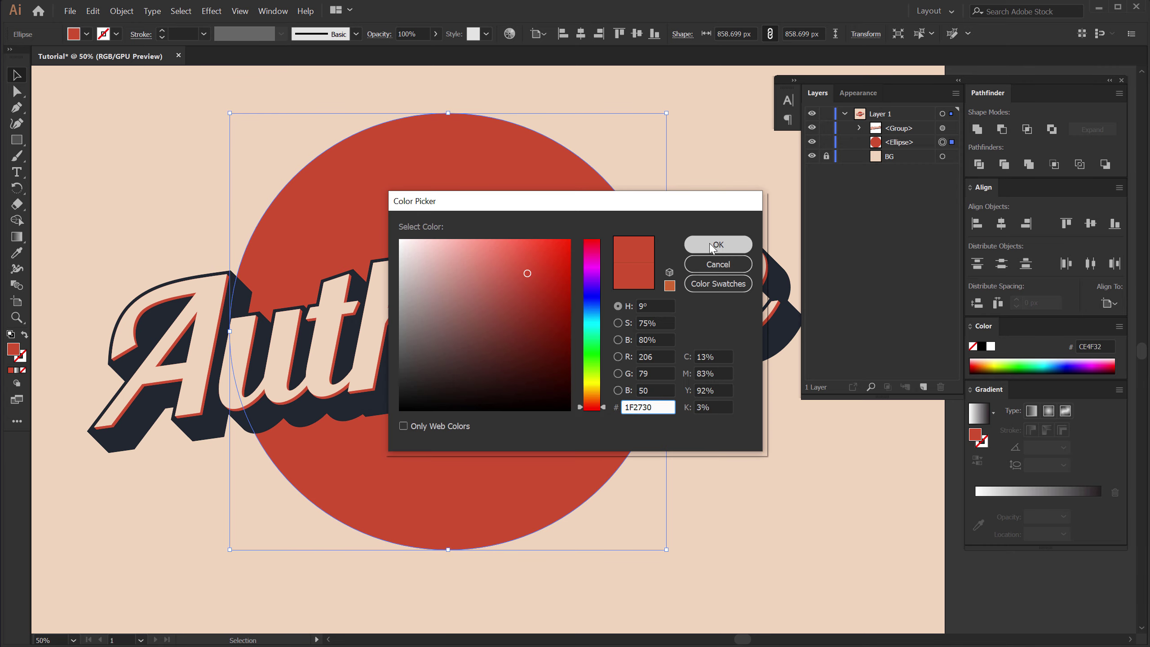
key(ctrl+v)
click(698, 243)
click(703, 151)
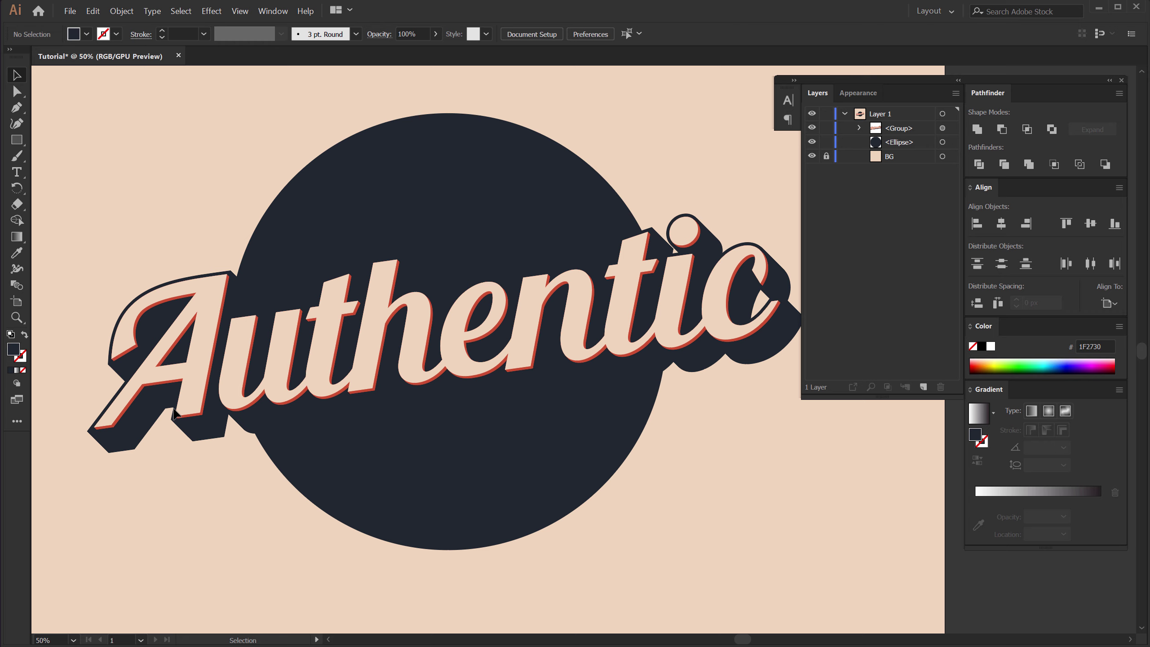
- Center the dark circle horizontally and vertically on the artboard behind the lettering
click(683, 231)
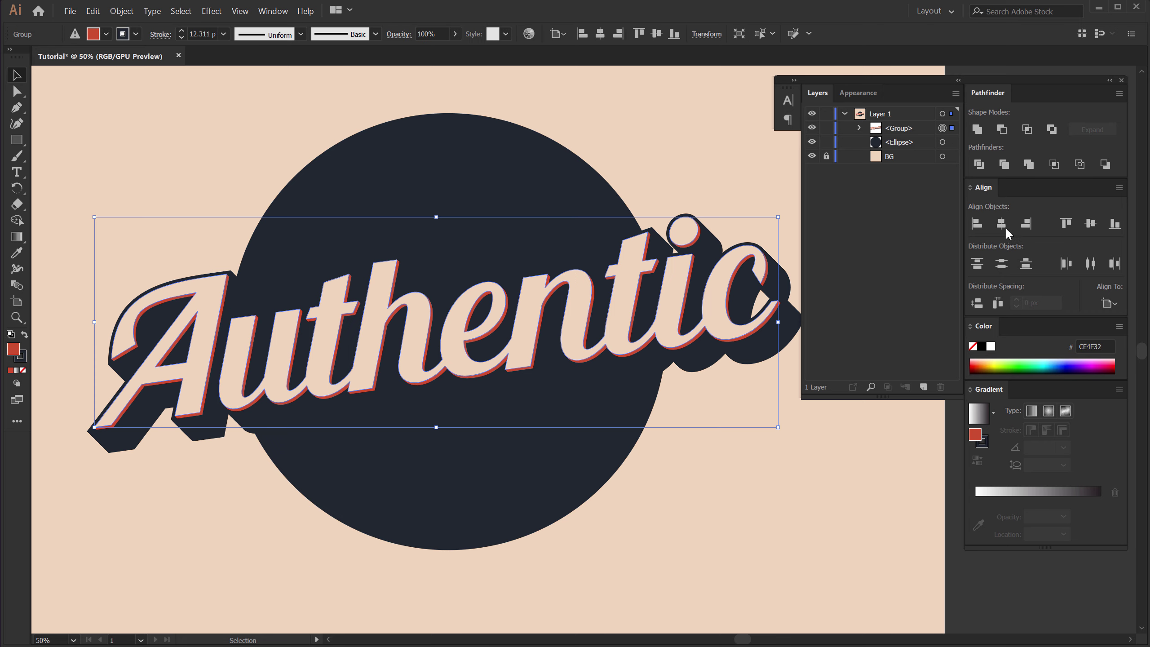
click(580, 193)
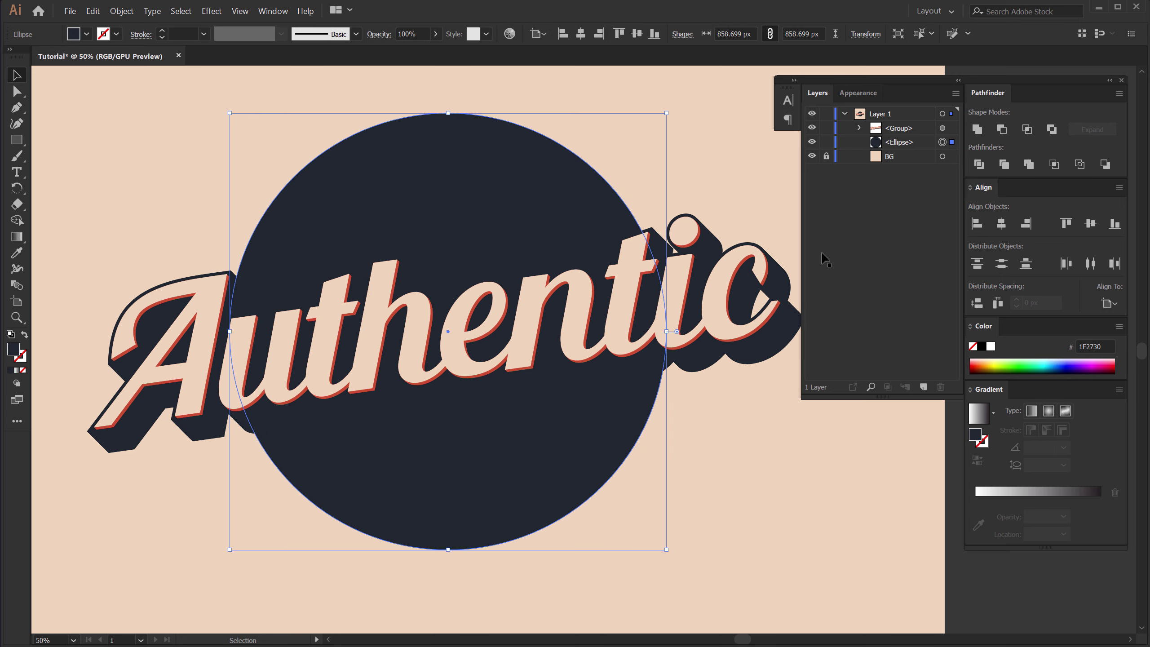
click(1001, 223)
click(1091, 222)
click(679, 146)
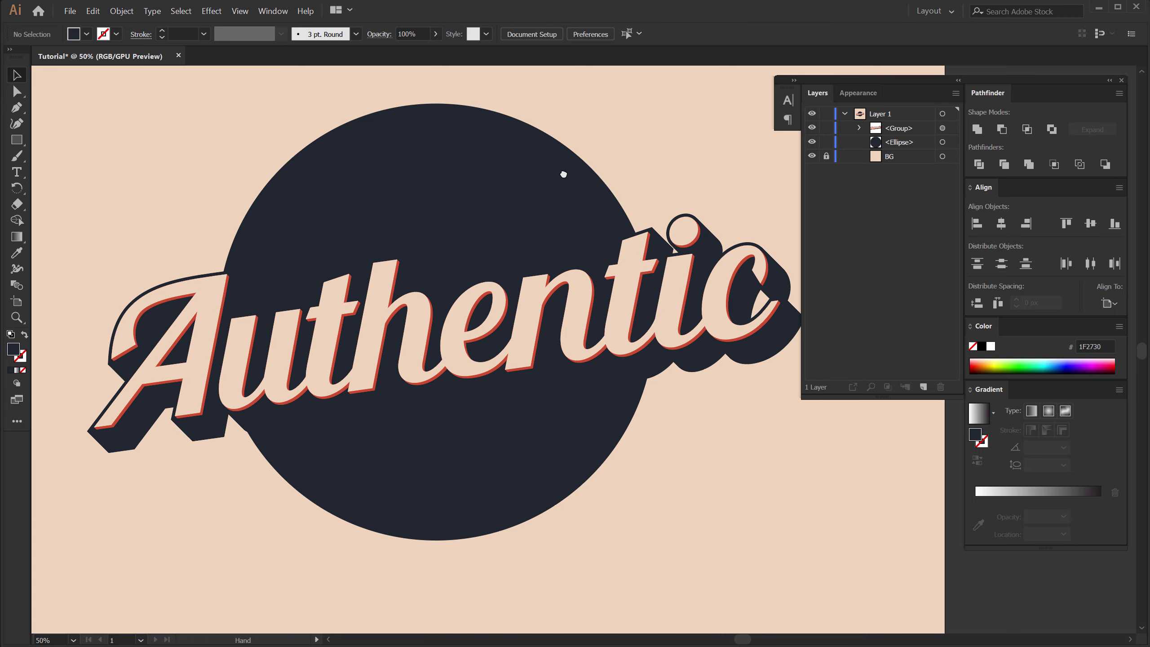
- Duplicate the dark circle in place and scale the copy down from its center to about 826 px
drag(564, 174, 556, 200)
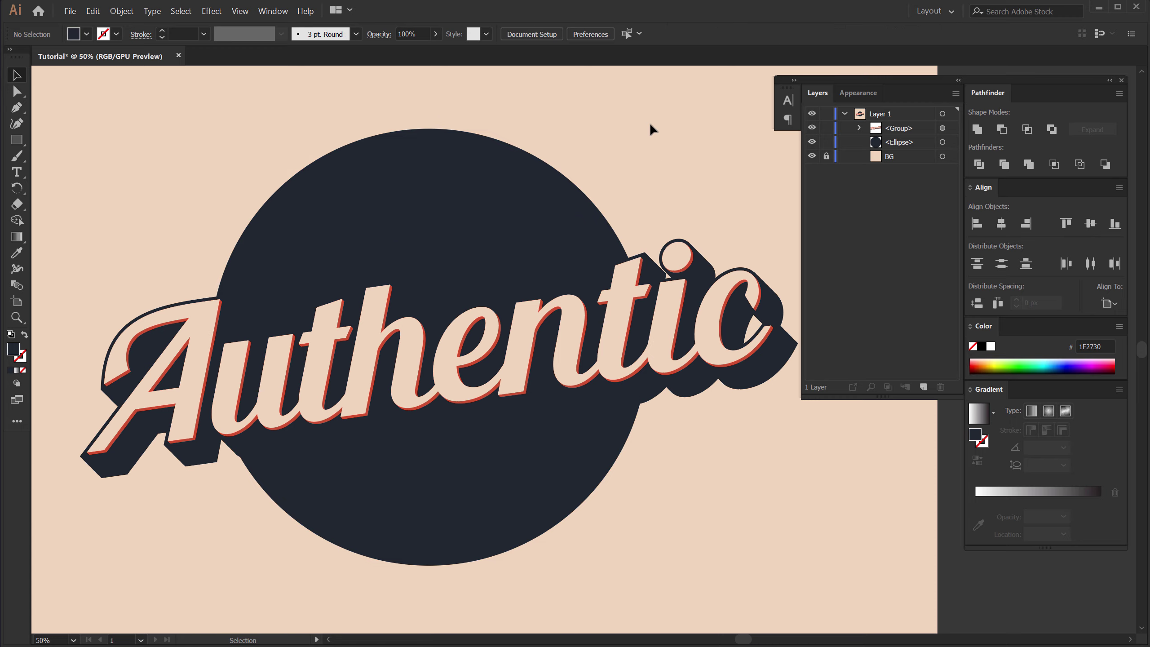
click(437, 198)
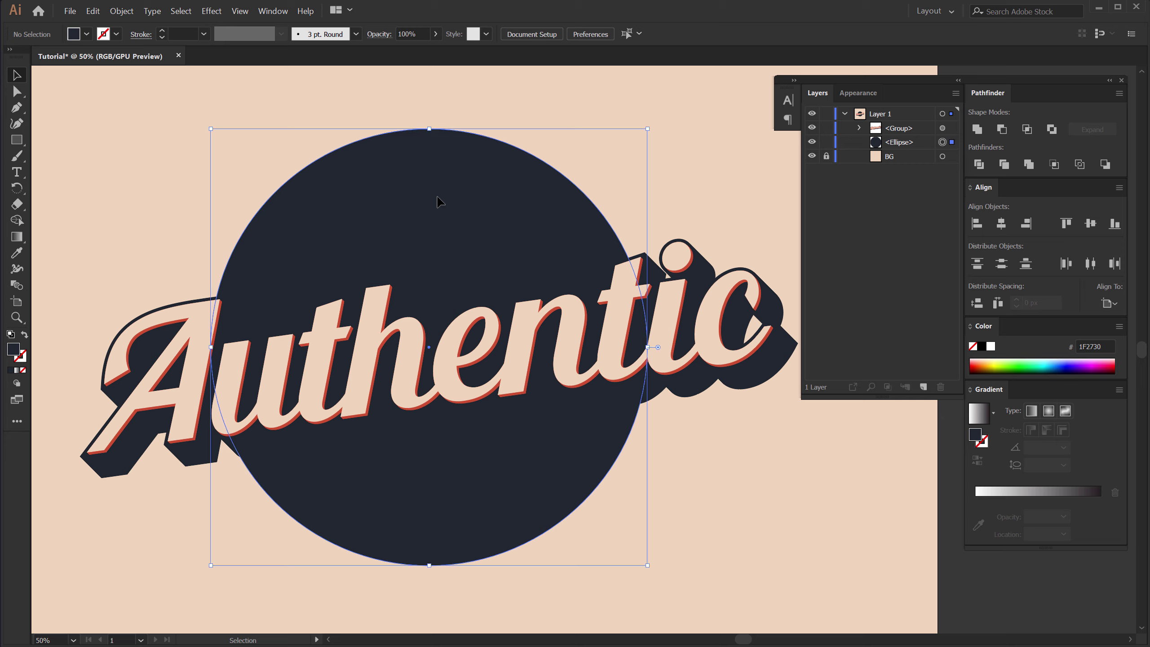
key(a)
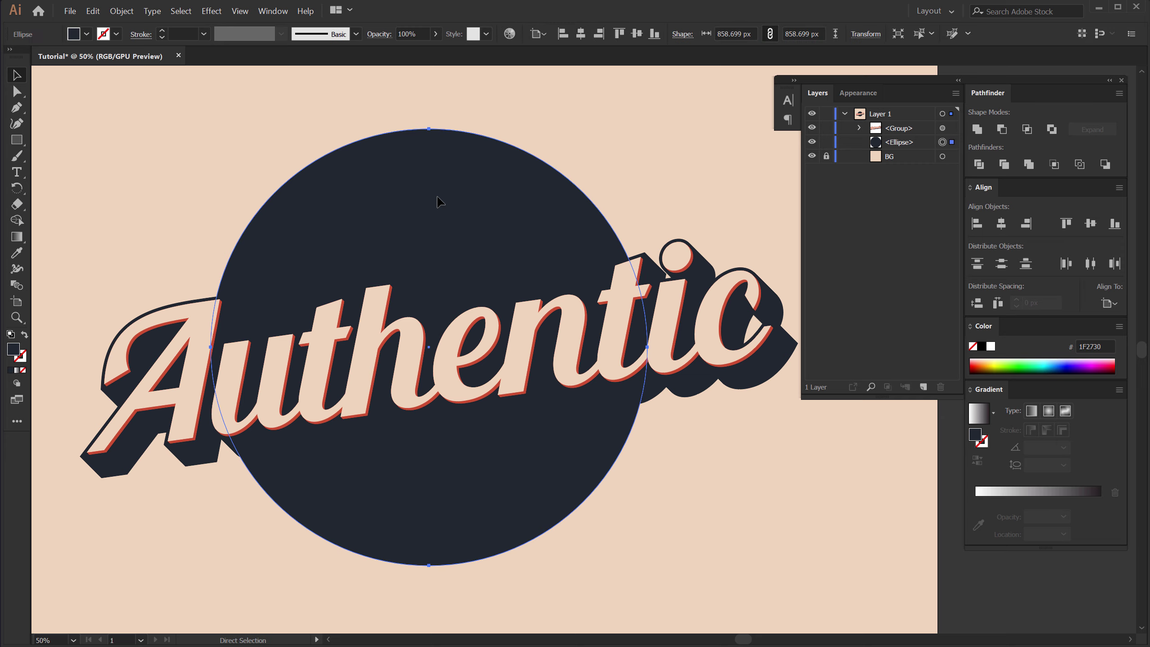
key(ctrl+c)
key(ctrl+f)
key(v)
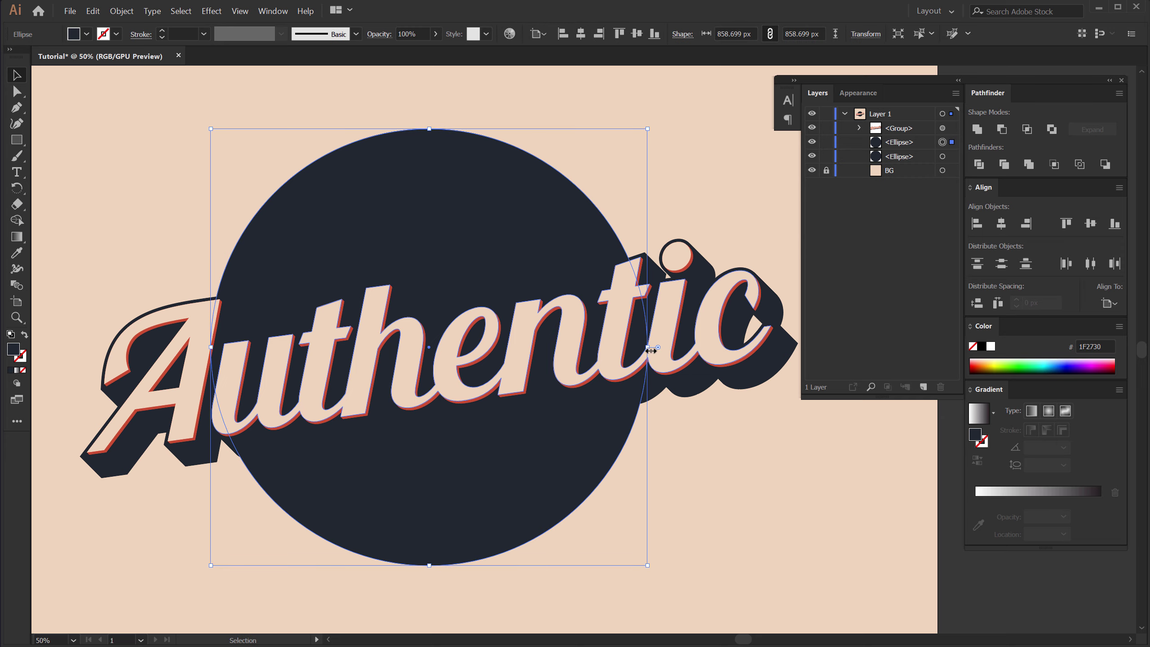
drag(651, 350, 639, 347)
- Fill the smaller circle copy with the cream sampled from the background
key(i)
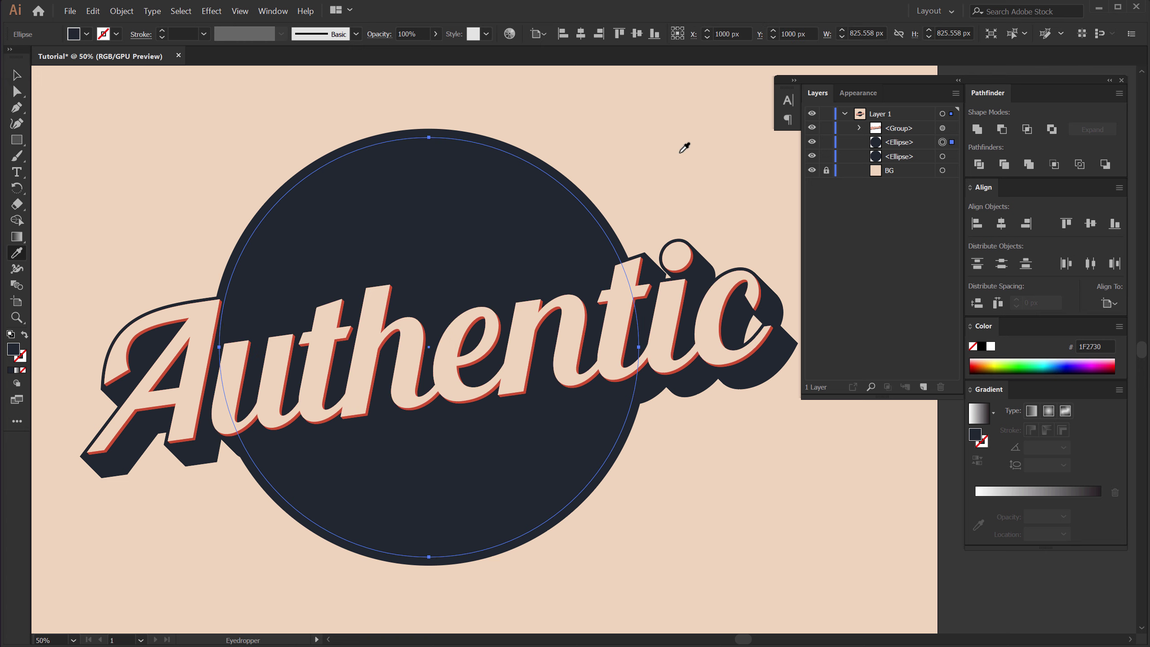
click(680, 152)
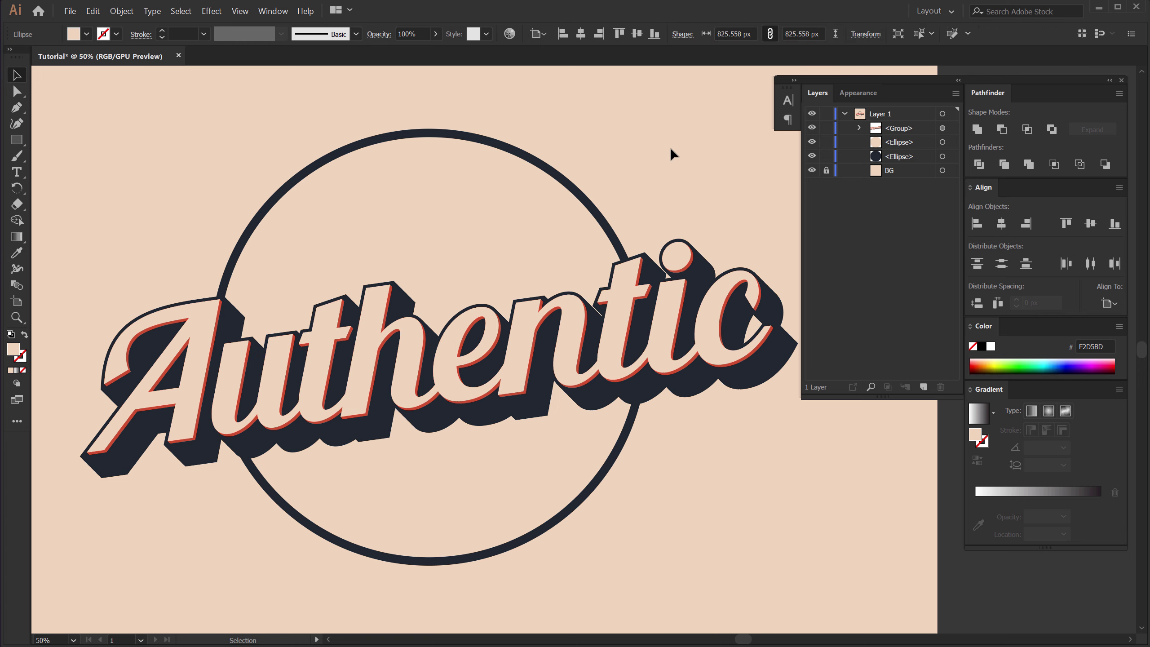
key(v)
- Duplicate the cream circle in place and scale the copy down from its center to about 806 px
key(a)
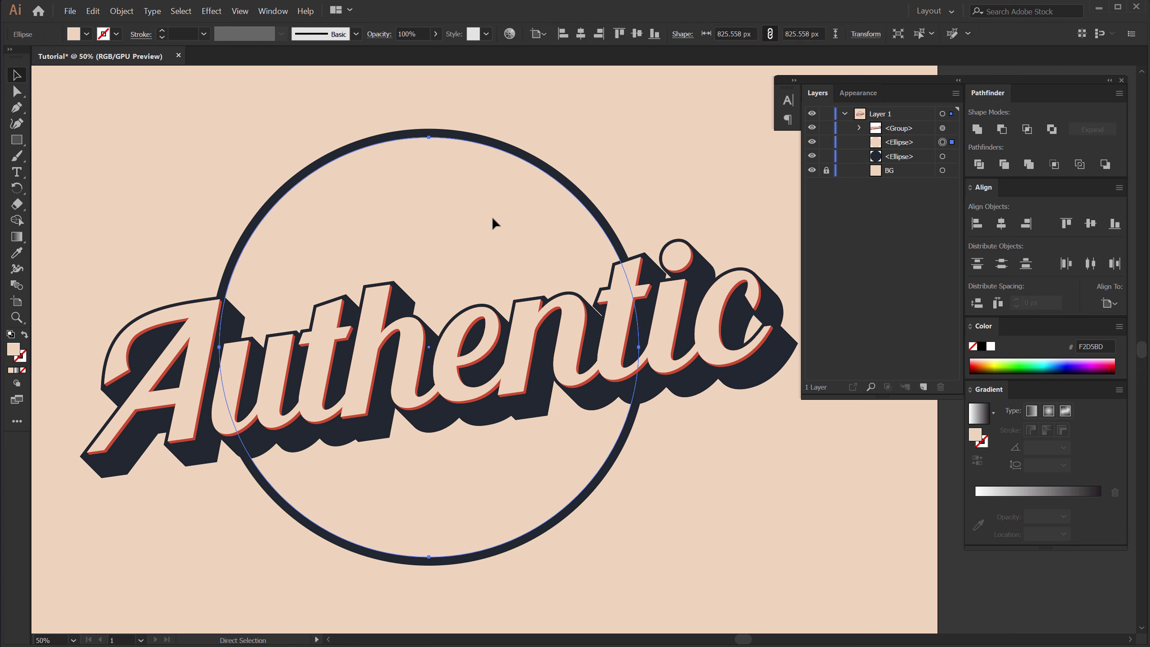
key(ctrl+c)
key(ctrl+f)
key(v)
drag(639, 347, 636, 348)
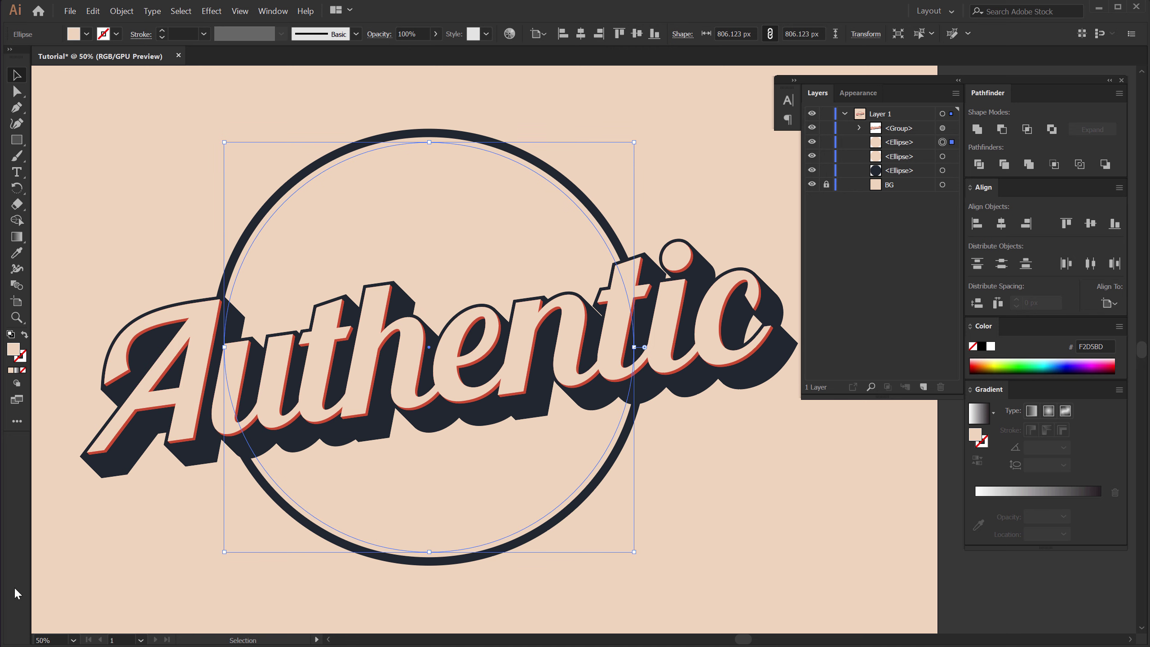
- Fill the innermost circle with the orange CE4F32 copied from the color notes
key(alt+Tab)
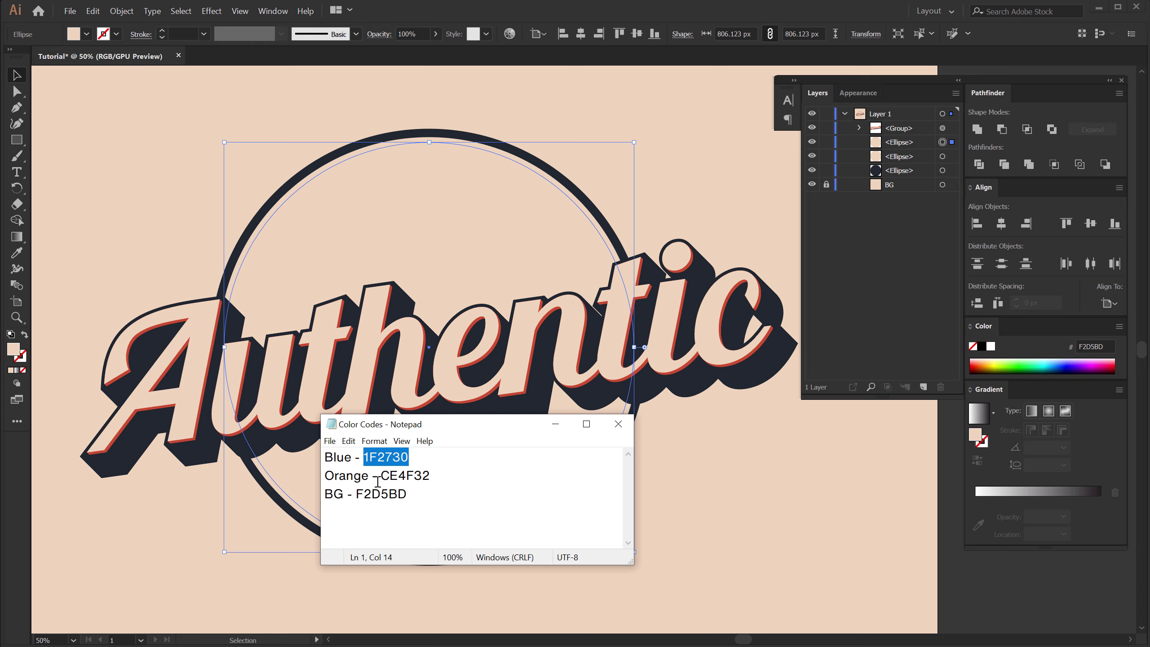
drag(381, 477, 455, 478)
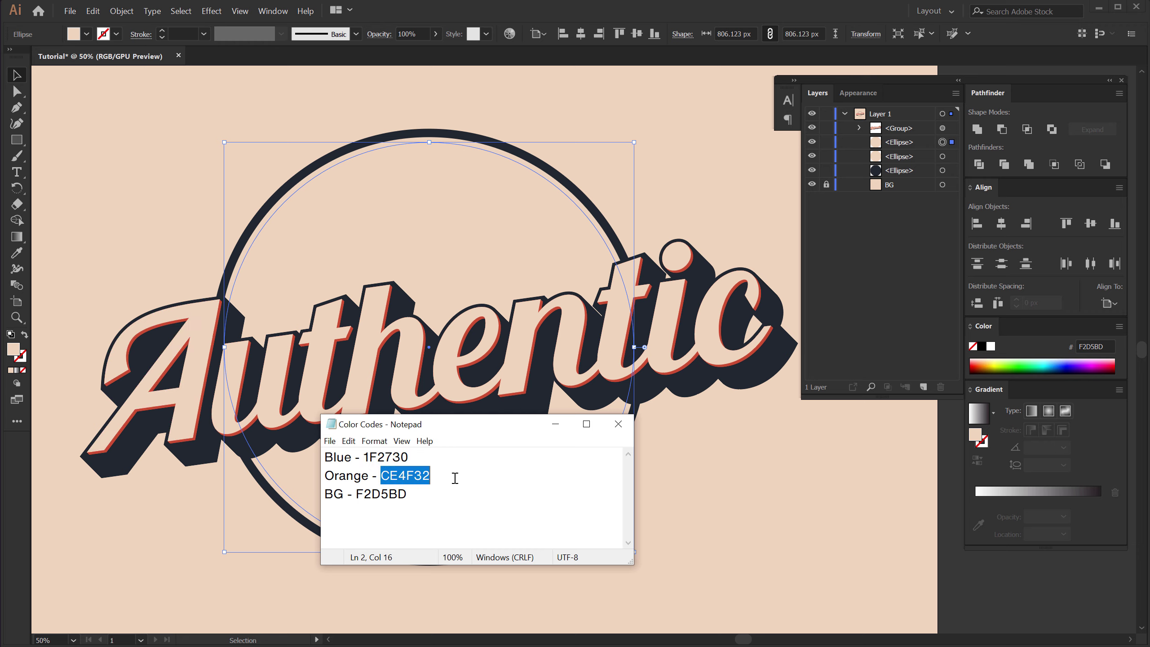
double_click(14, 350)
key(ctrl+v)
click(720, 241)
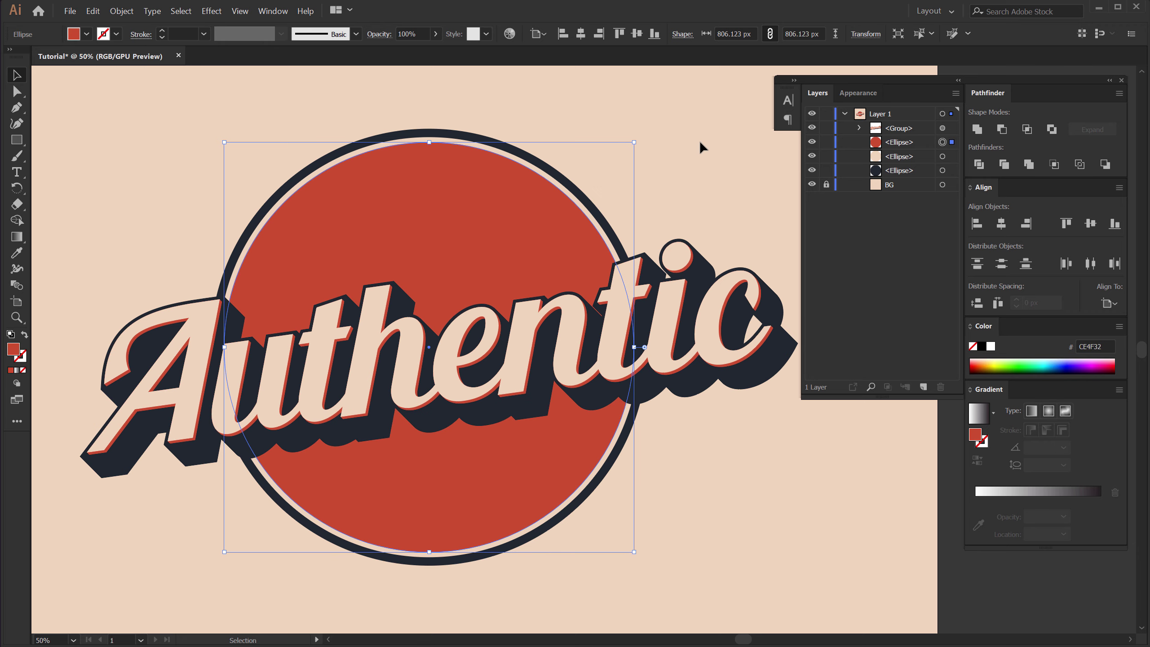
- Duplicate the orange circle in place and scale the copy down from its center to about 790 px
click(488, 205)
key(a)
key(ctrl+c)
key(ctrl+f)
key(v)
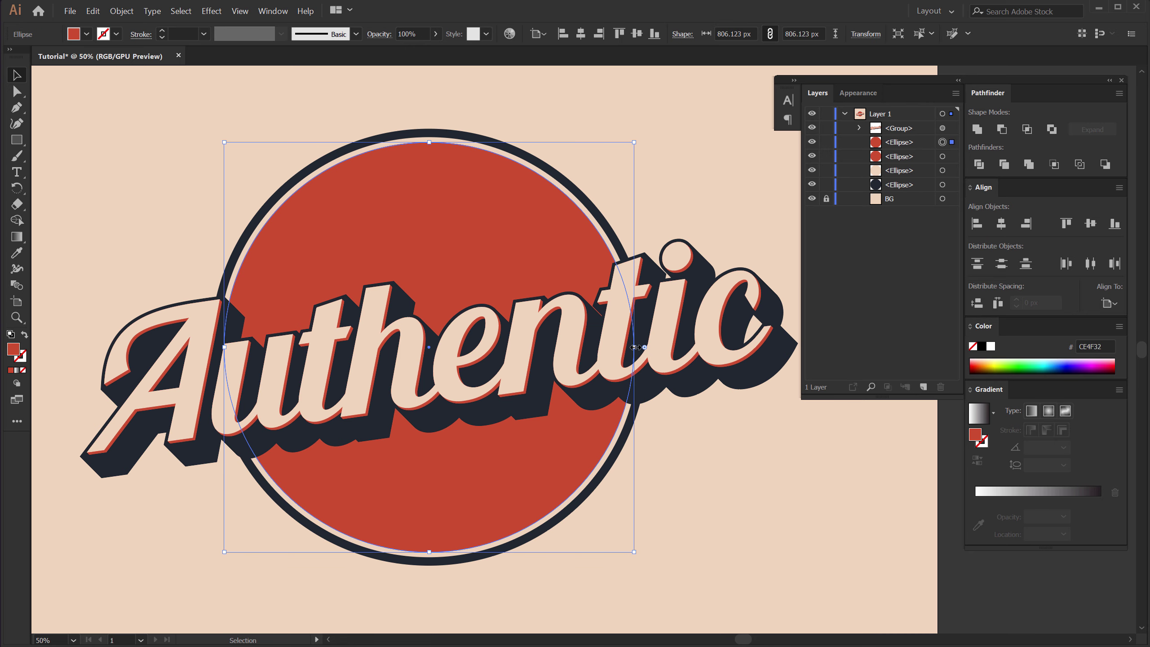
drag(634, 347, 630, 347)
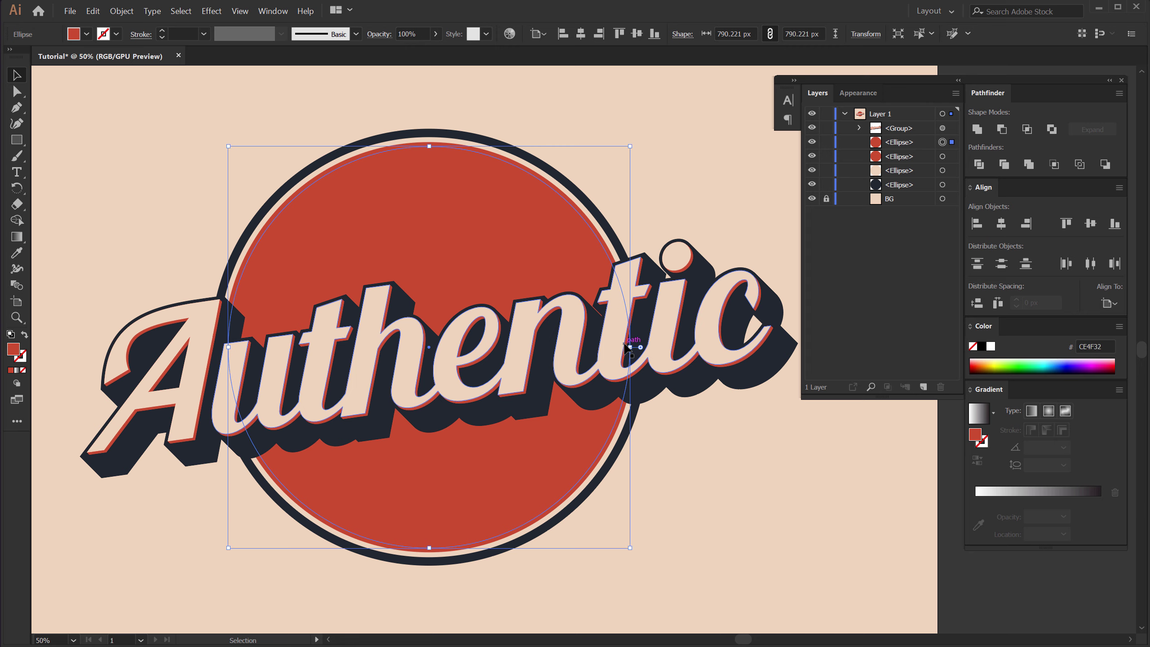
- Fill the new innermost circle with the dark blue sampled from the outer ring
key(i)
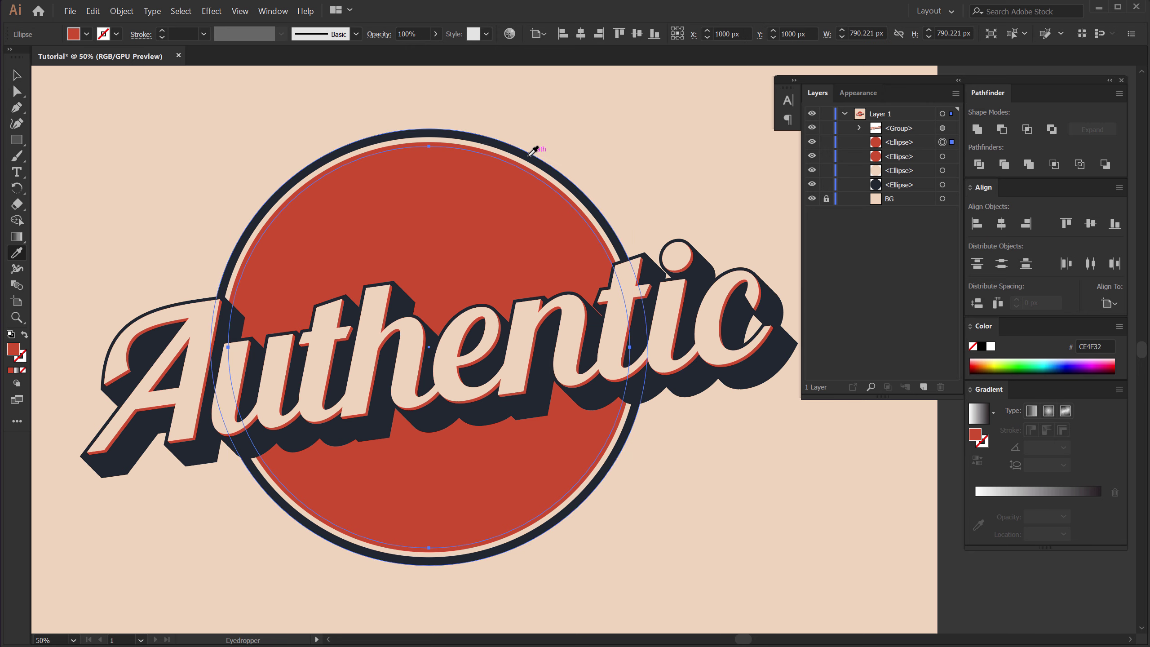
click(538, 152)
key(v)
click(641, 92)
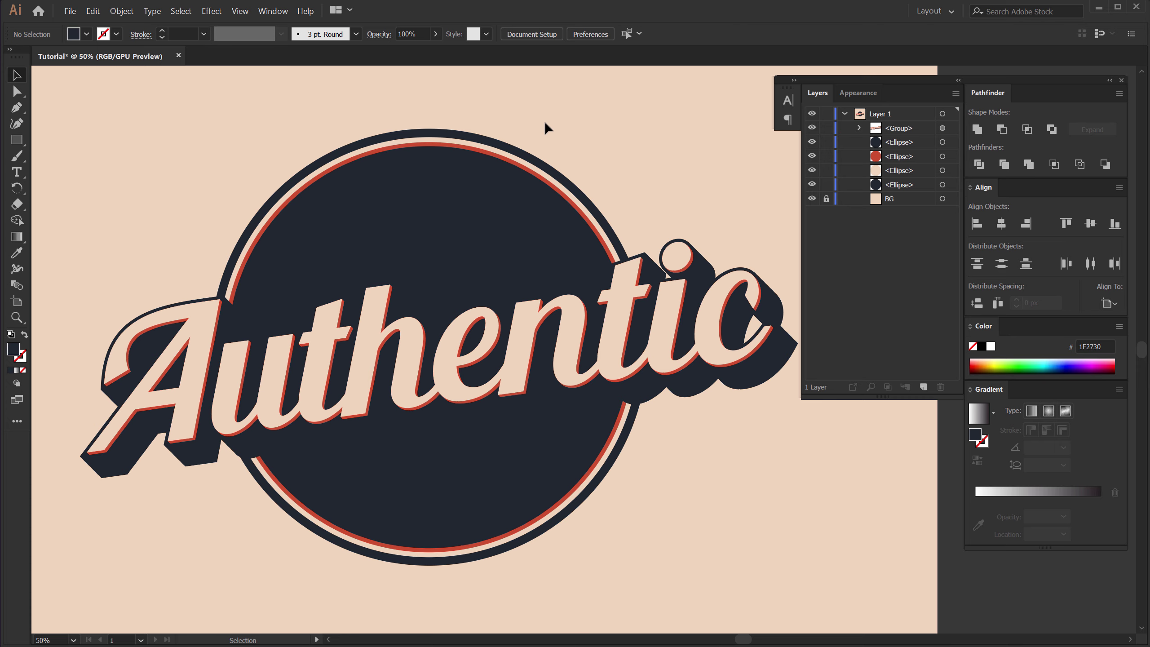
- Scale the outermost dark circle down slightly from its center so that its ring becomes thinner
click(597, 207)
scroll(649, 315, up, 1)
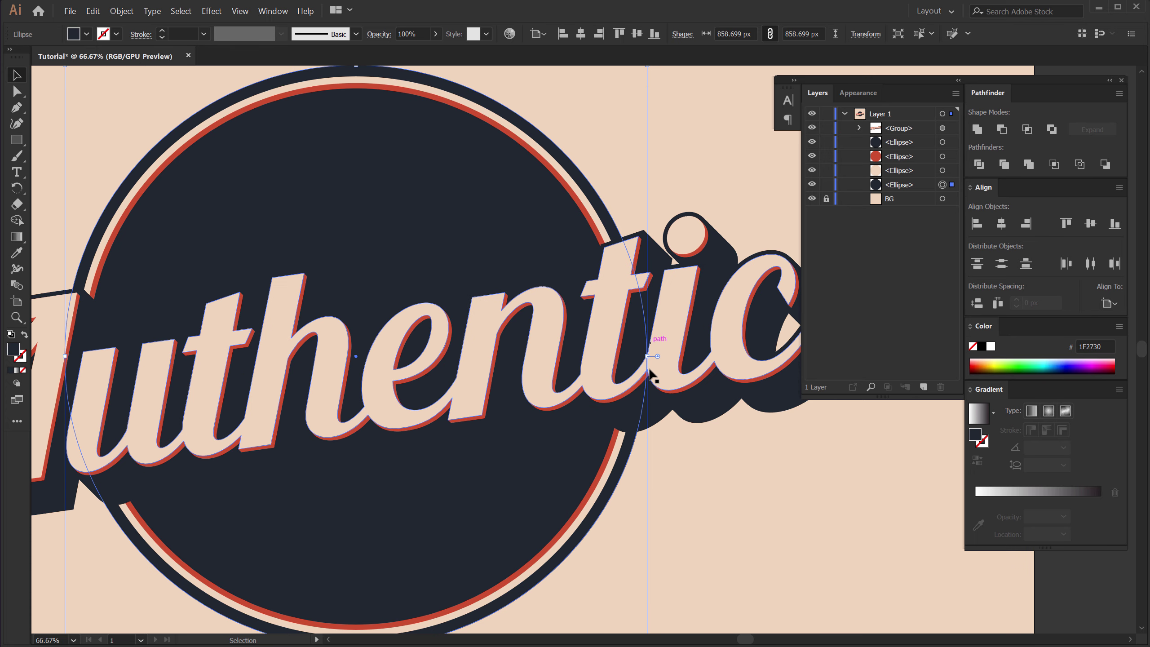
mouse_move(648, 359)
mouse_down()
mouse_move(732, 482)
mouse_move(645, 358)
mouse_up()
key(ctrl+shift+a)
key(ctrl+minus)
drag(404, 272, 450, 262)
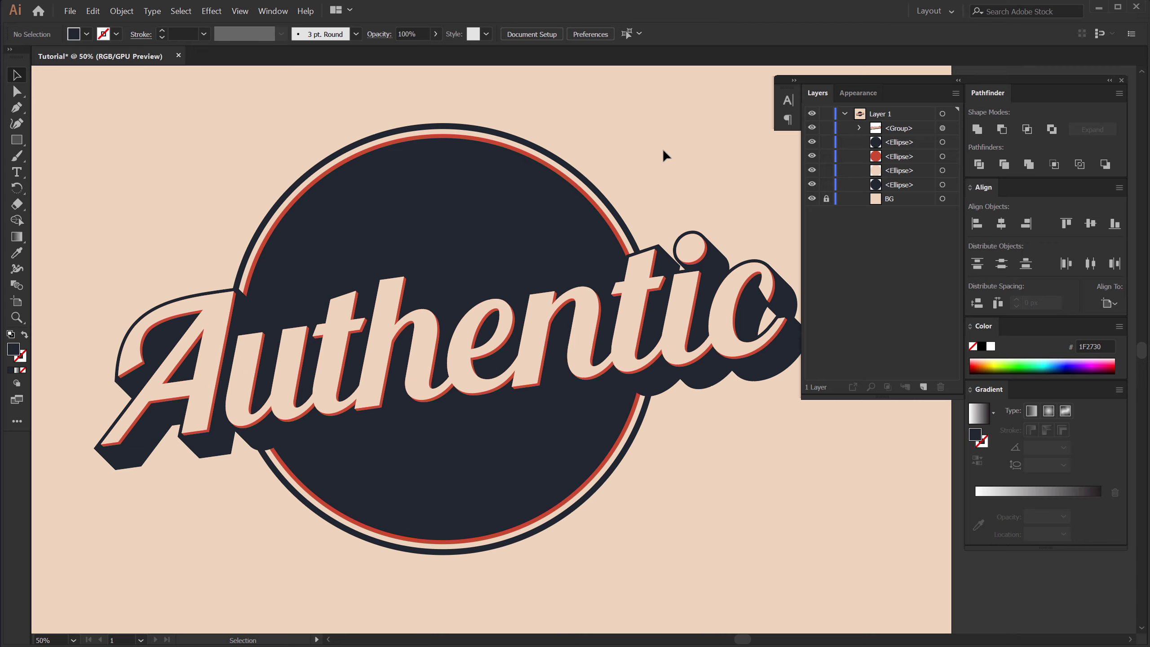
- Duplicate the inner dark circle in place and scale the copy down from its center to about 766 px
click(406, 187)
key(a)
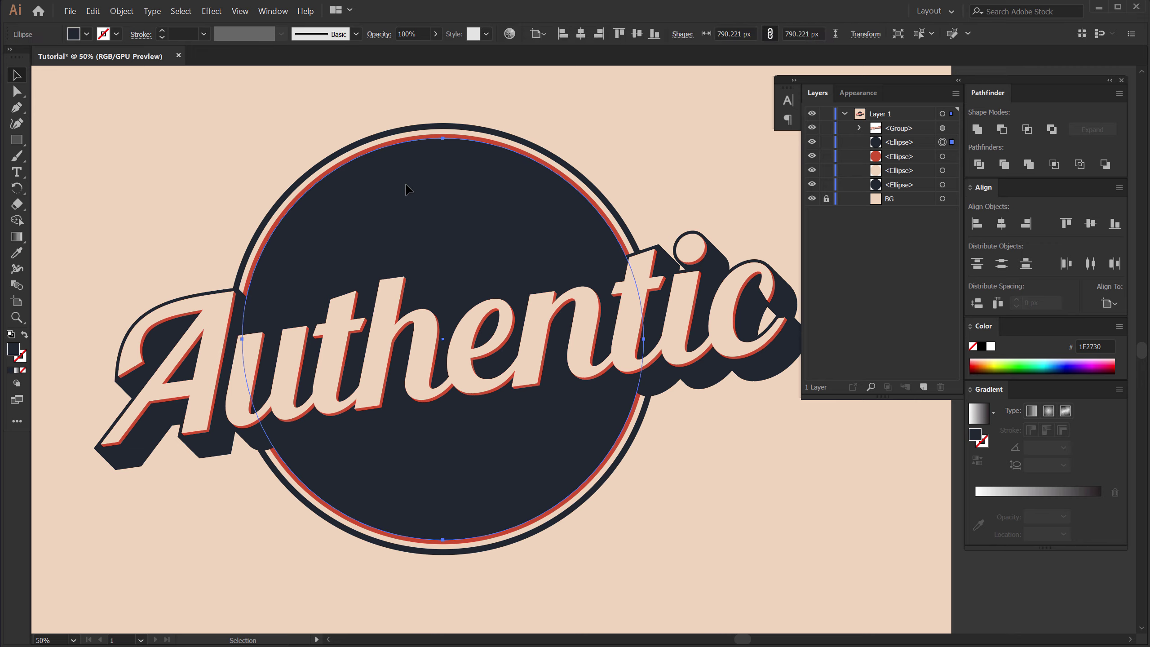
key(v)
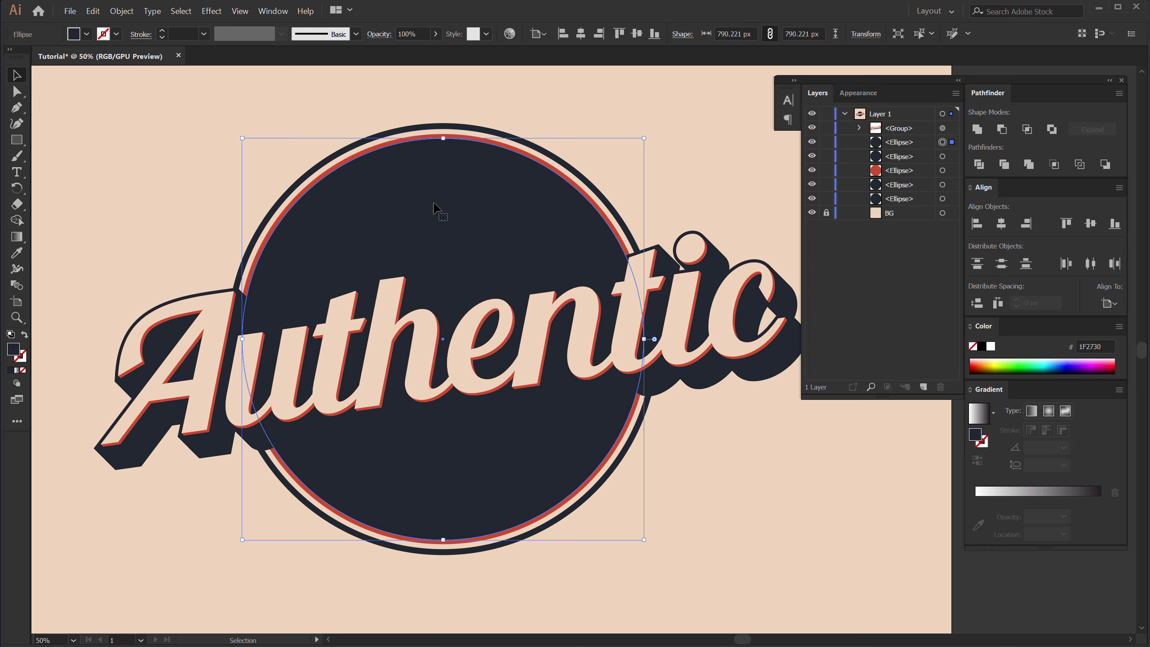
drag(644, 339, 641, 338)
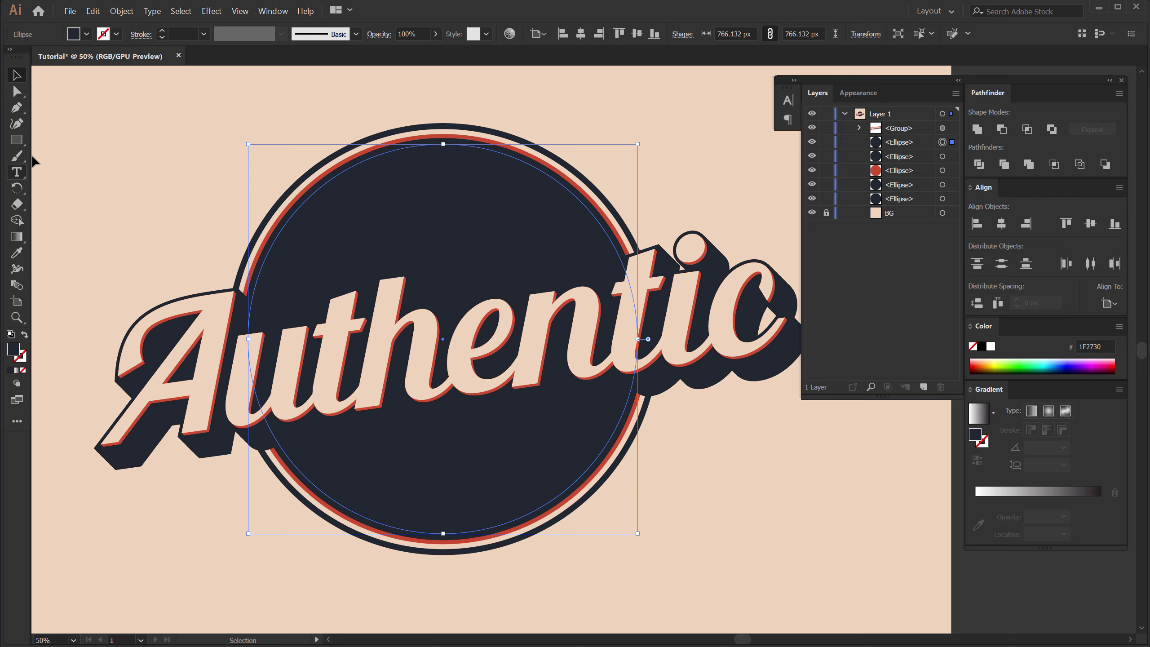
- Turn the smallest circle into a type path with placeholder text starting at its top point, using the Type on a Path tool
click(23, 178)
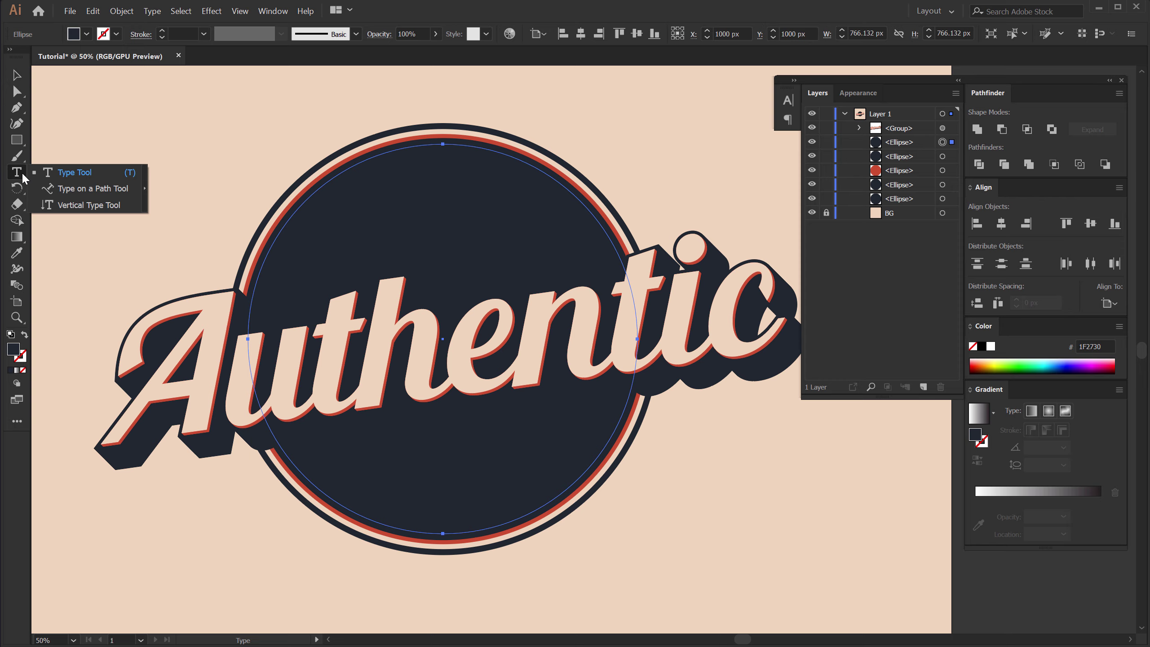
click(91, 189)
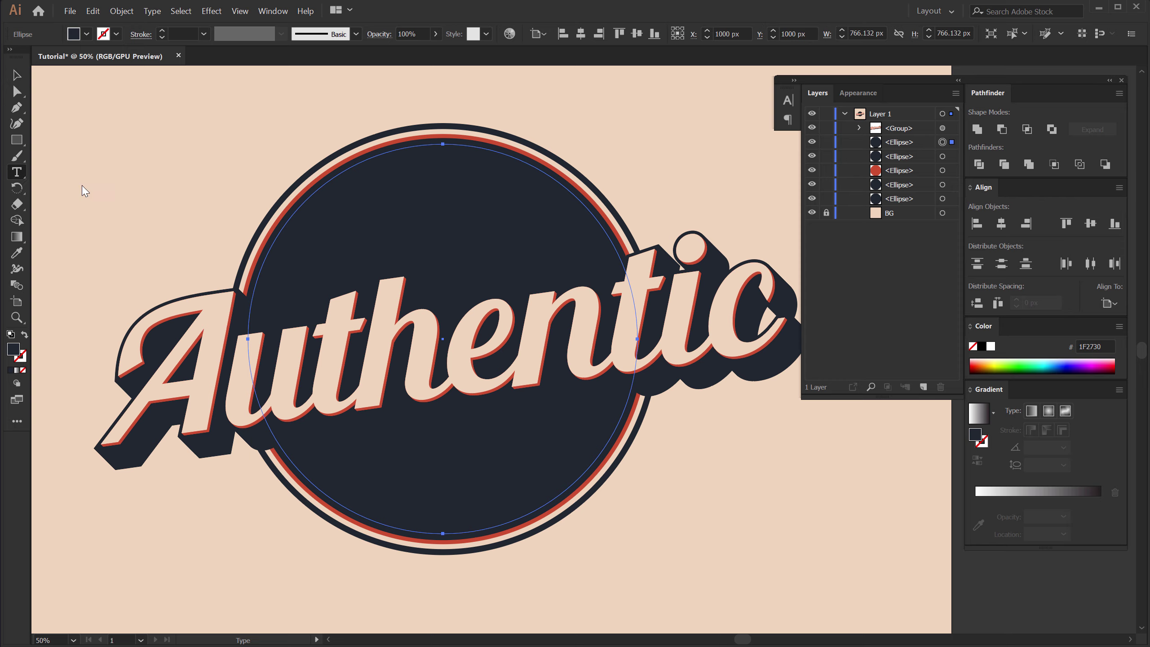
click(445, 143)
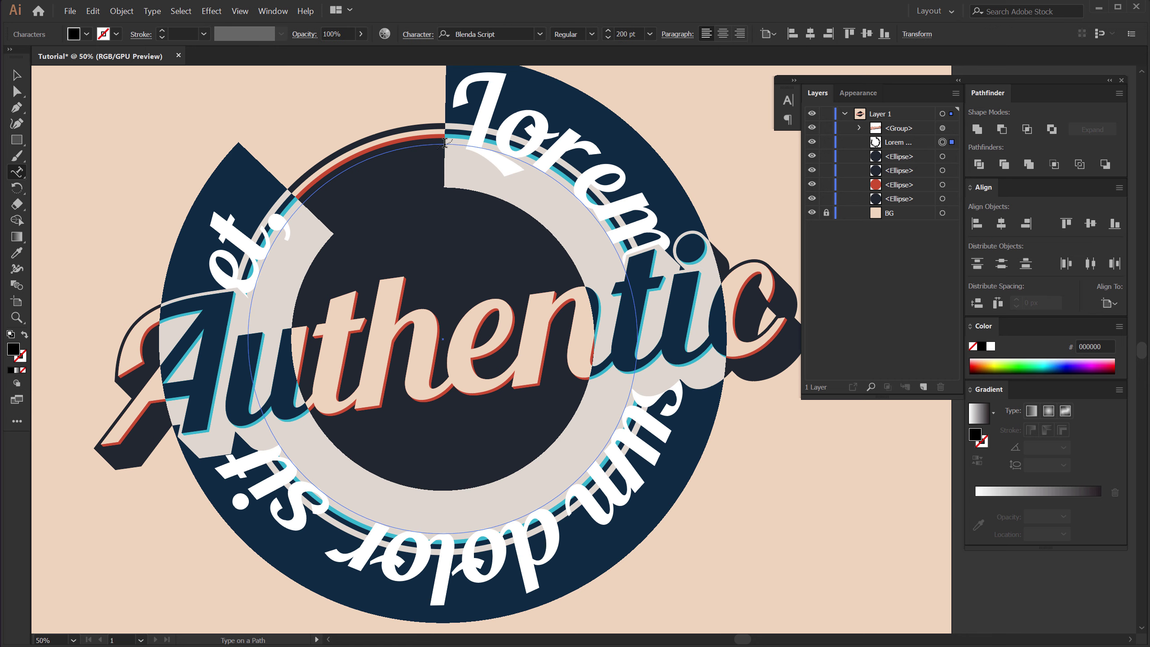
- Set the font size of the placeholder text on the circle to 36 pt
click(608, 38)
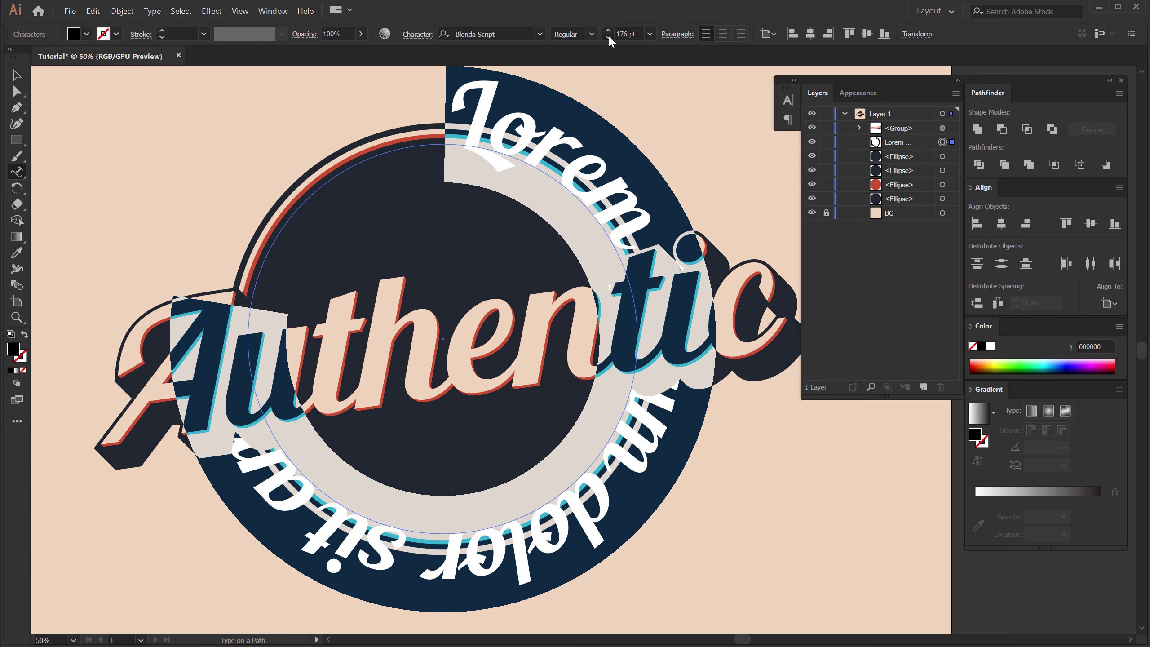
click(609, 38)
click(634, 34)
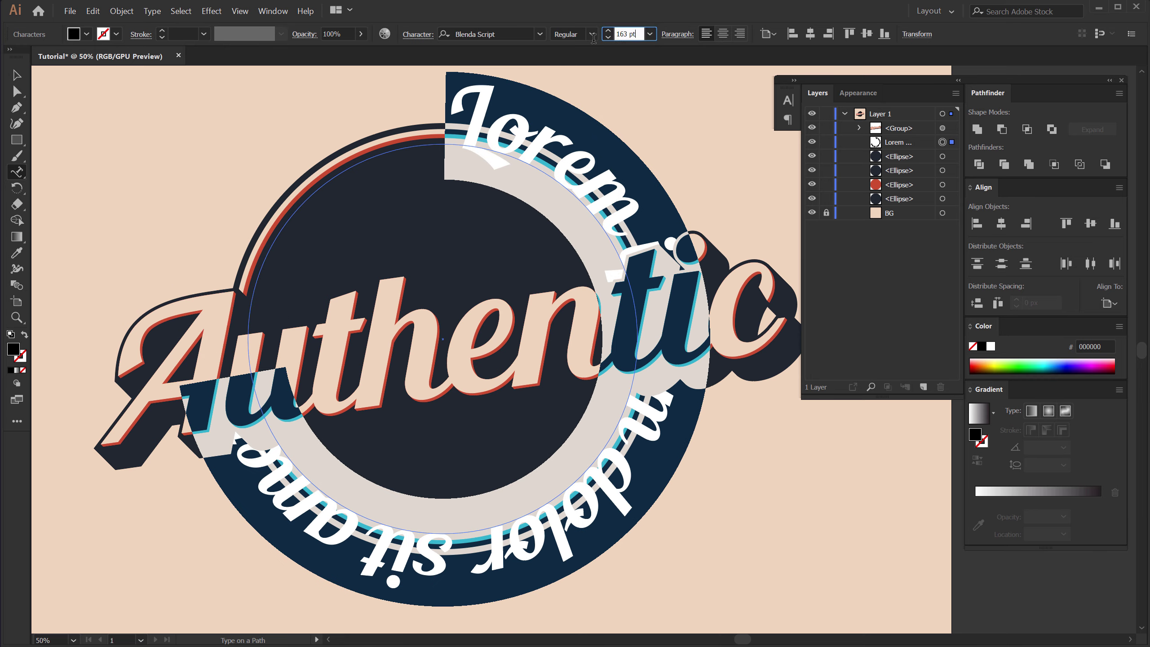
key(ctrl+a)
text(8)
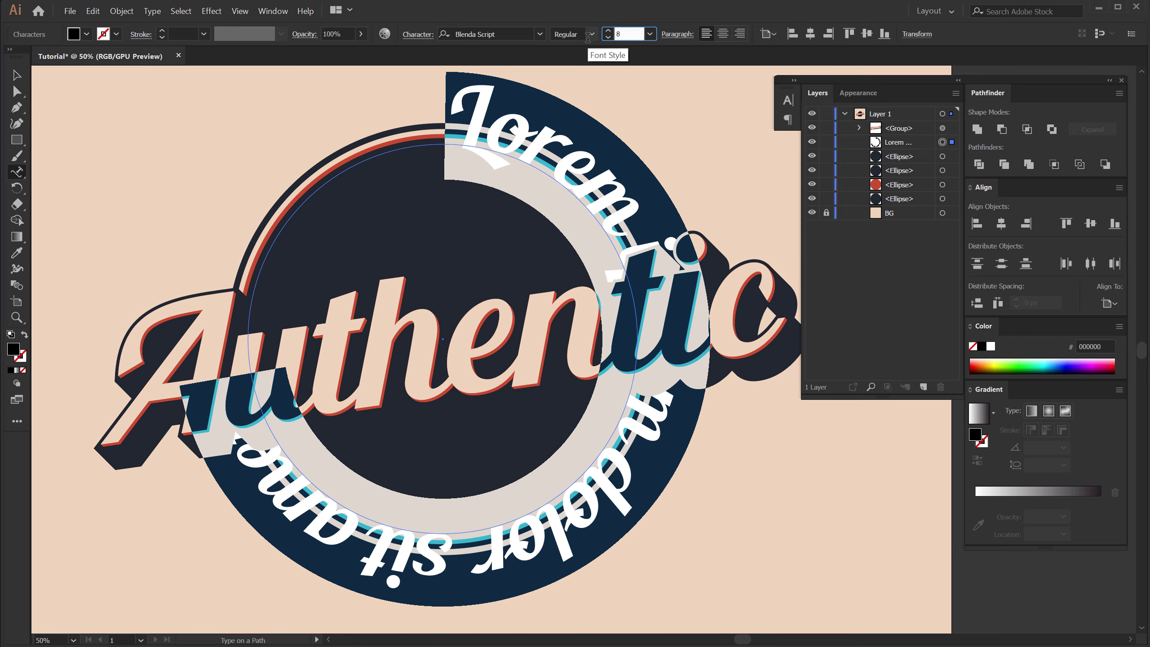
key(Return)
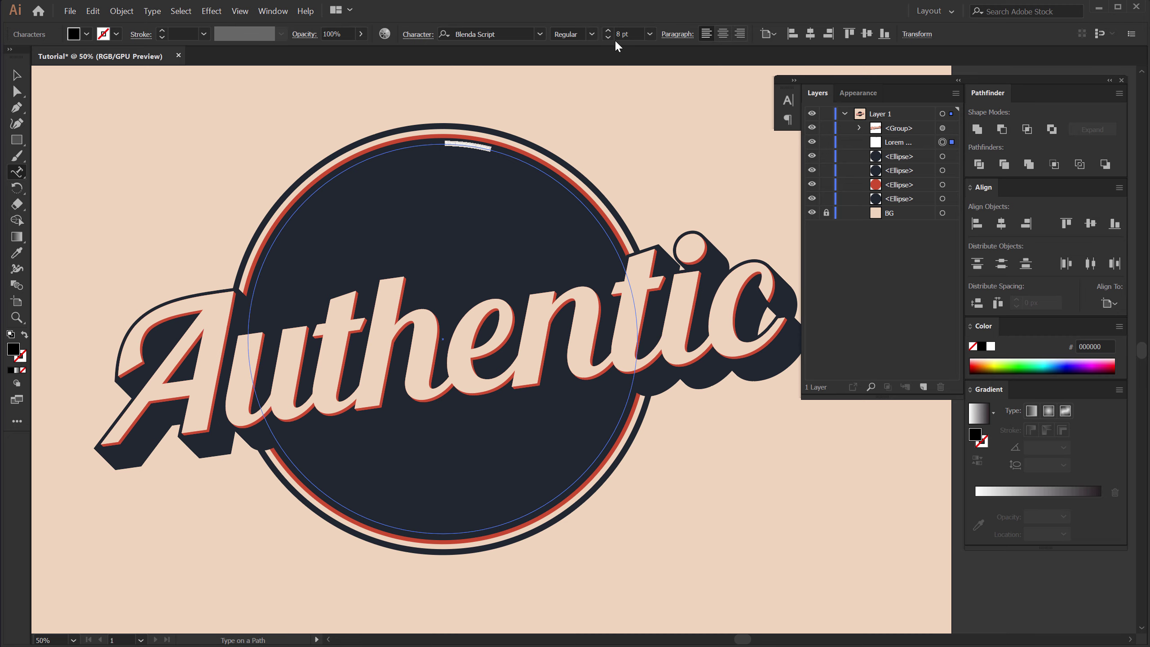
click(607, 30)
click(608, 29)
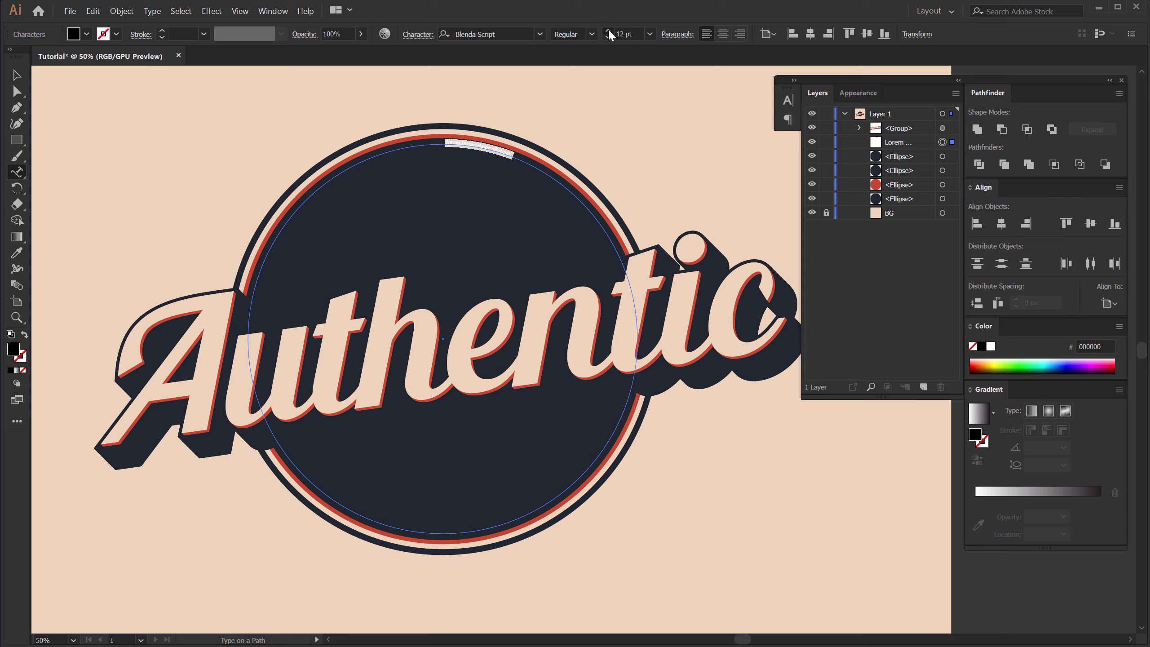
click(607, 29)
click(607, 29)
click(609, 30)
click(609, 30)
click(609, 31)
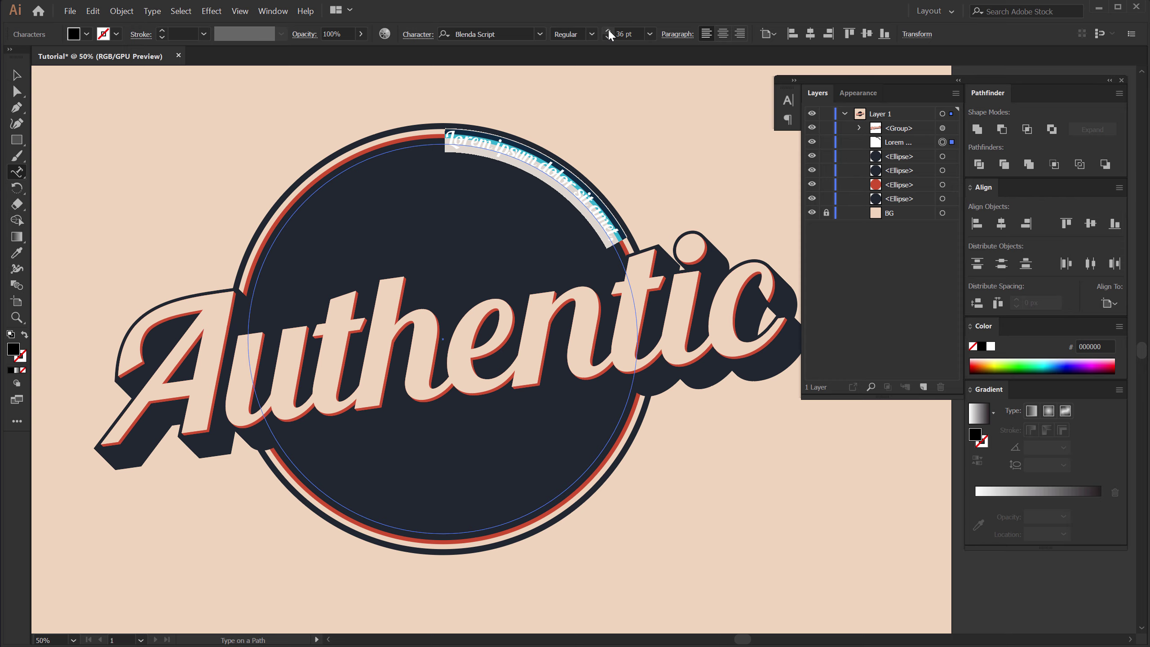
- Change the circular placeholder text's font to Nexa Bold and set it in all caps
click(510, 34)
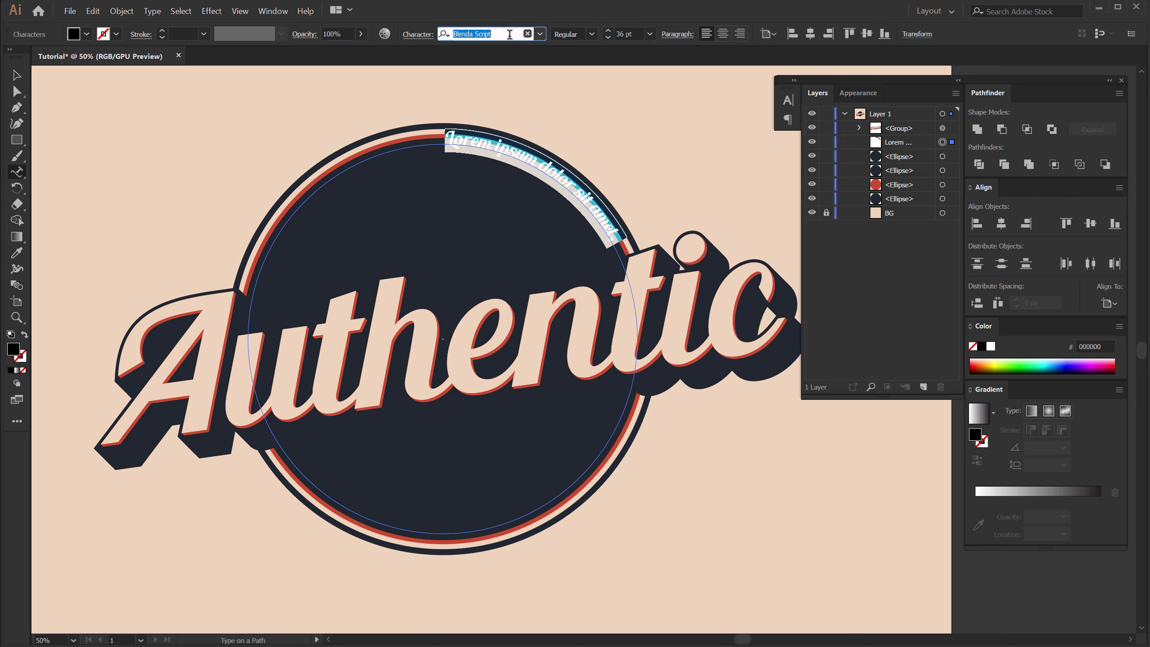
text(nexa)
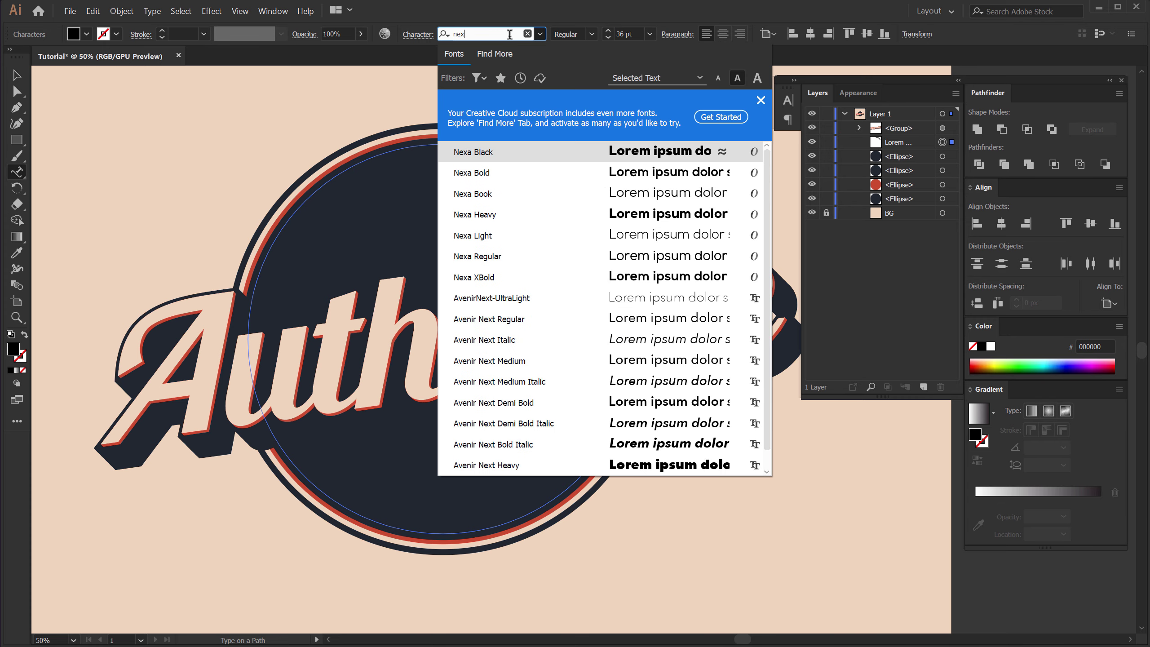
click(477, 172)
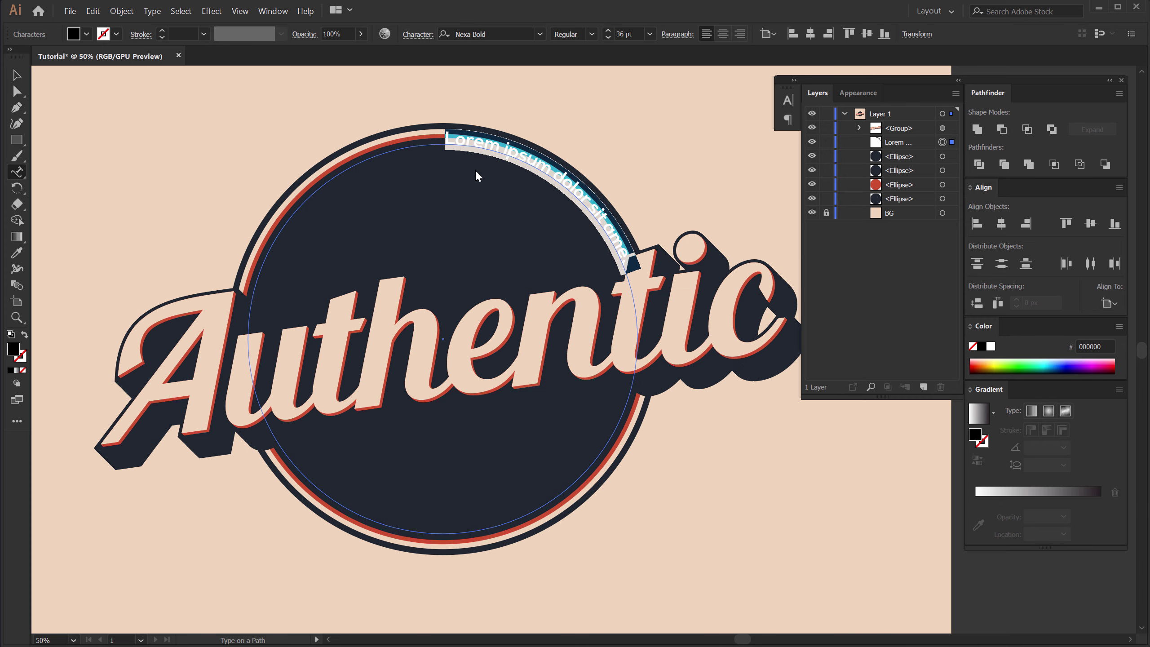
click(417, 36)
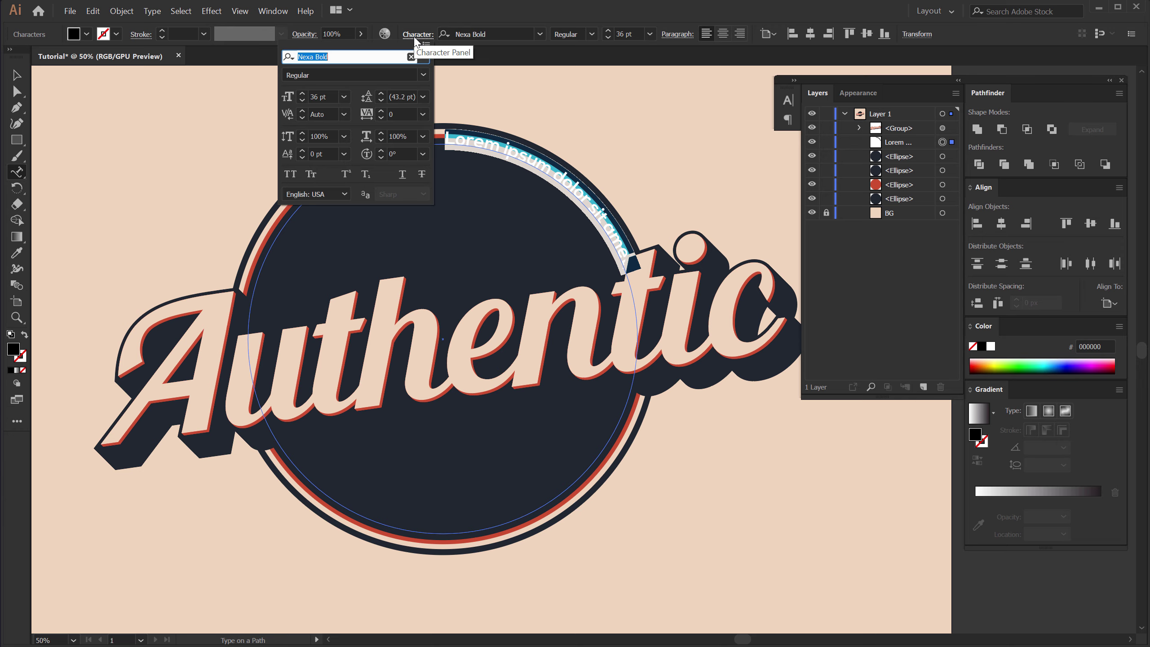
click(290, 174)
click(452, 164)
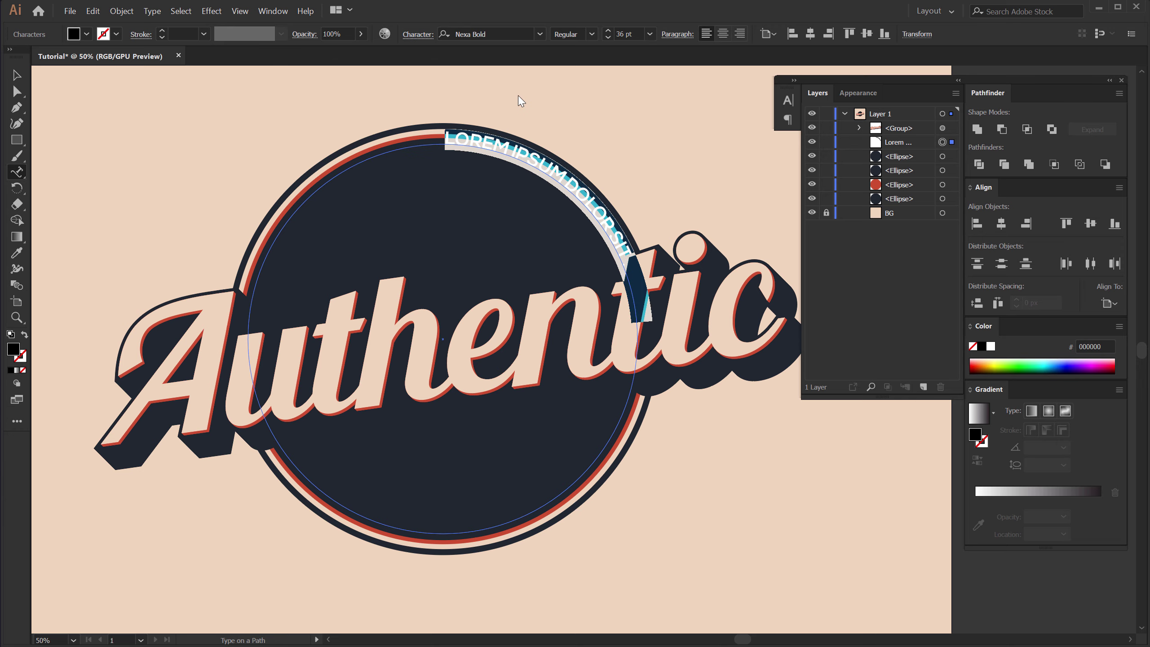
click(449, 138)
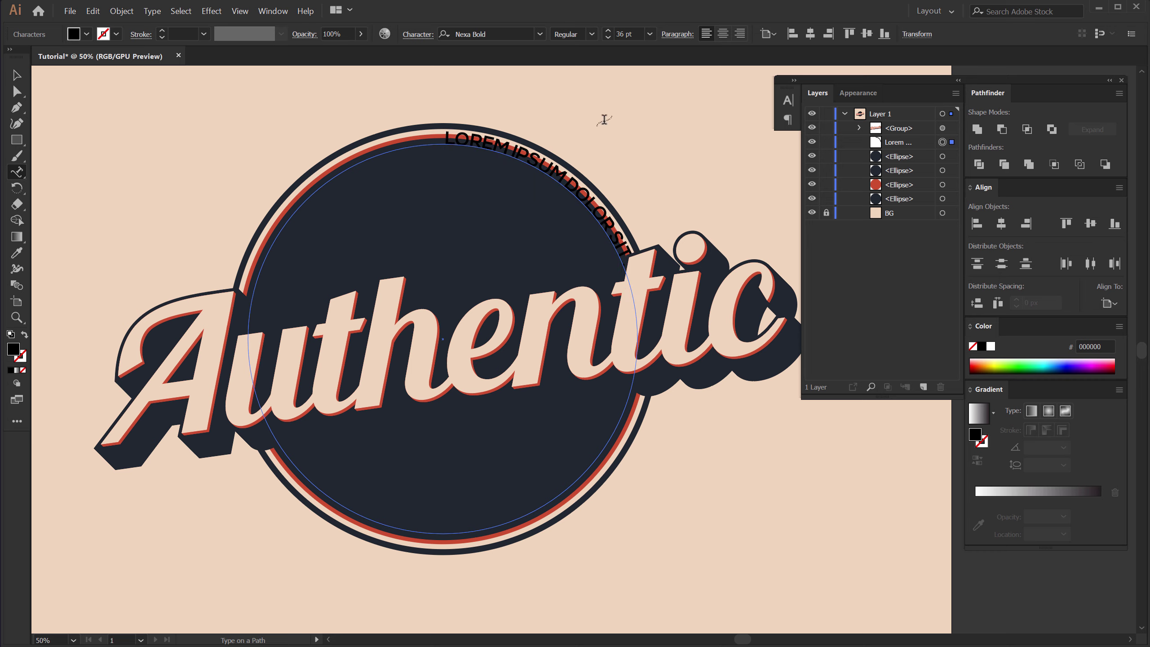
- Scale the circular placeholder text's path down from its center, inside the red ring, and reduce its font size to 24 pt
click(17, 75)
click(172, 122)
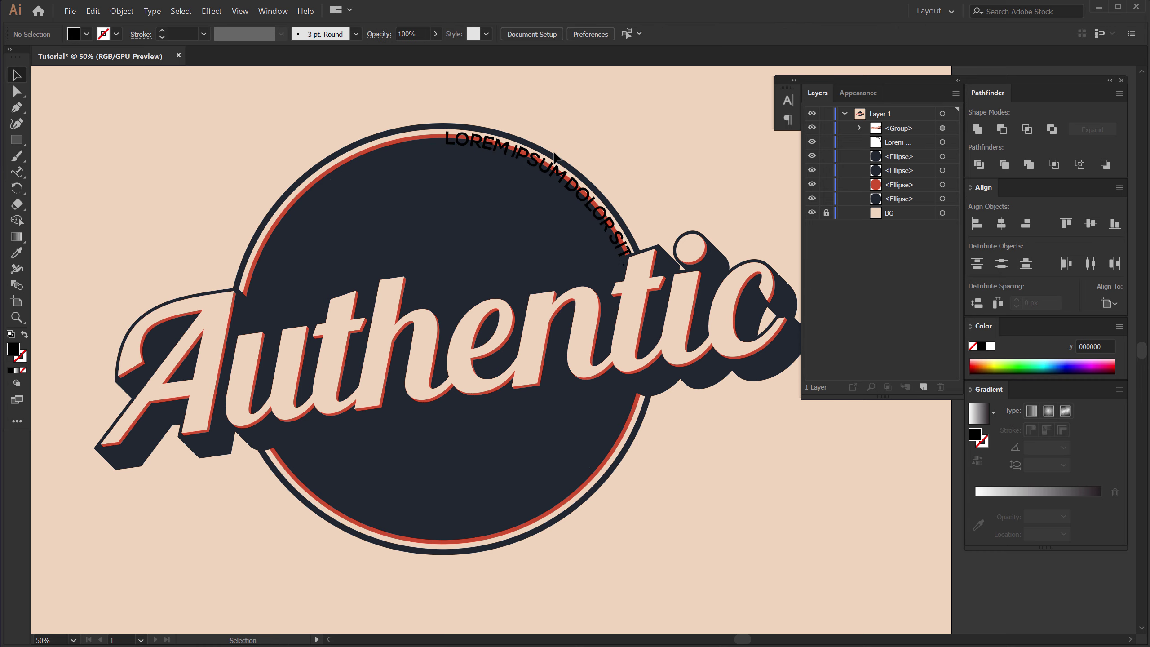
click(540, 168)
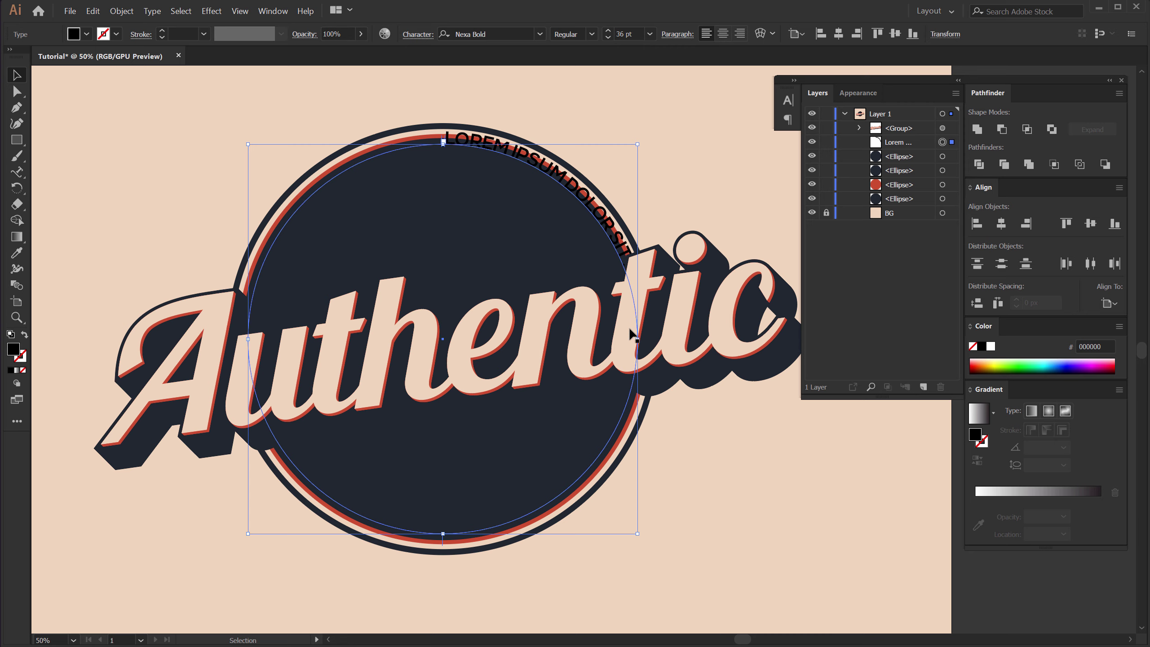
click(608, 38)
click(609, 37)
click(608, 37)
click(608, 37)
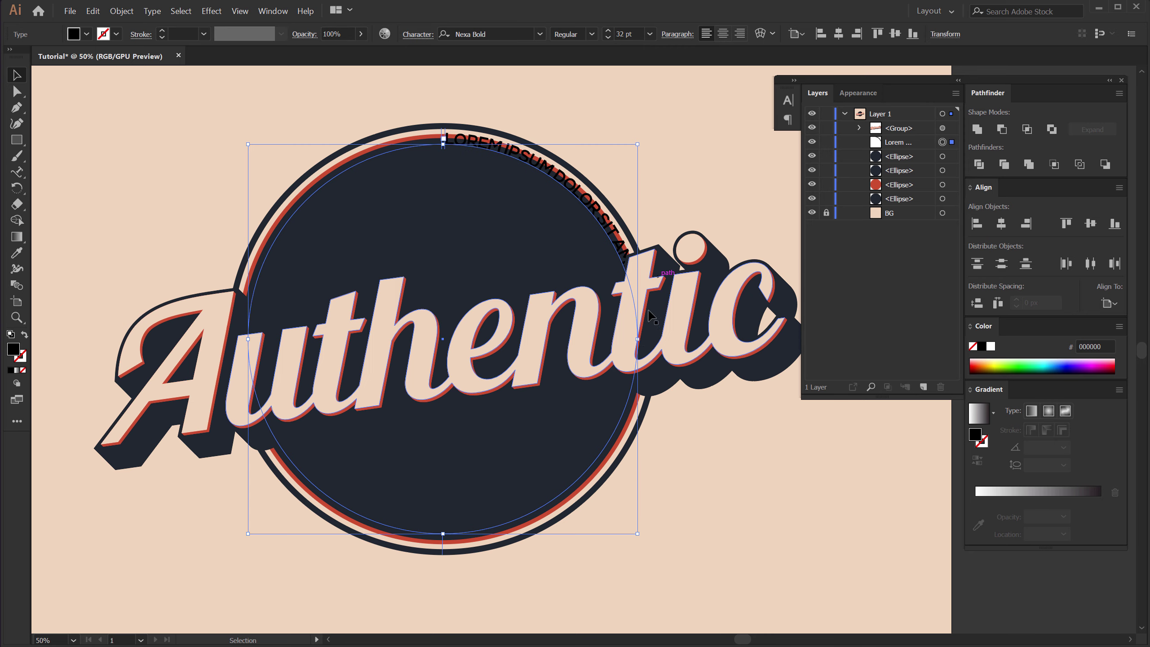
drag(638, 339, 622, 340)
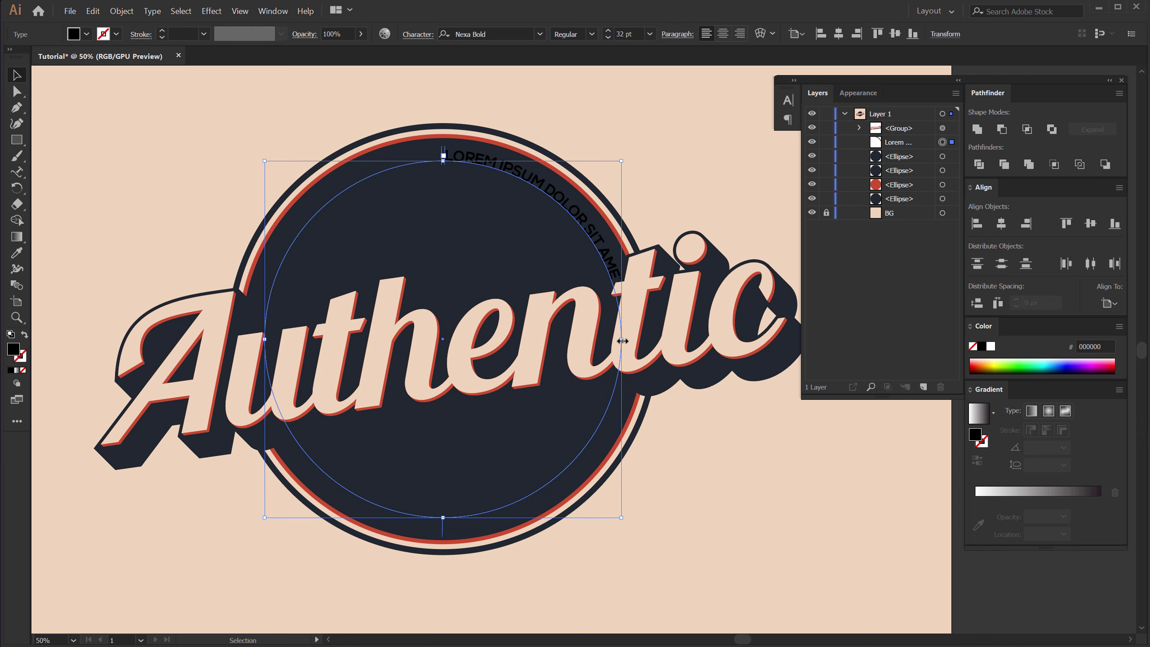
click(608, 38)
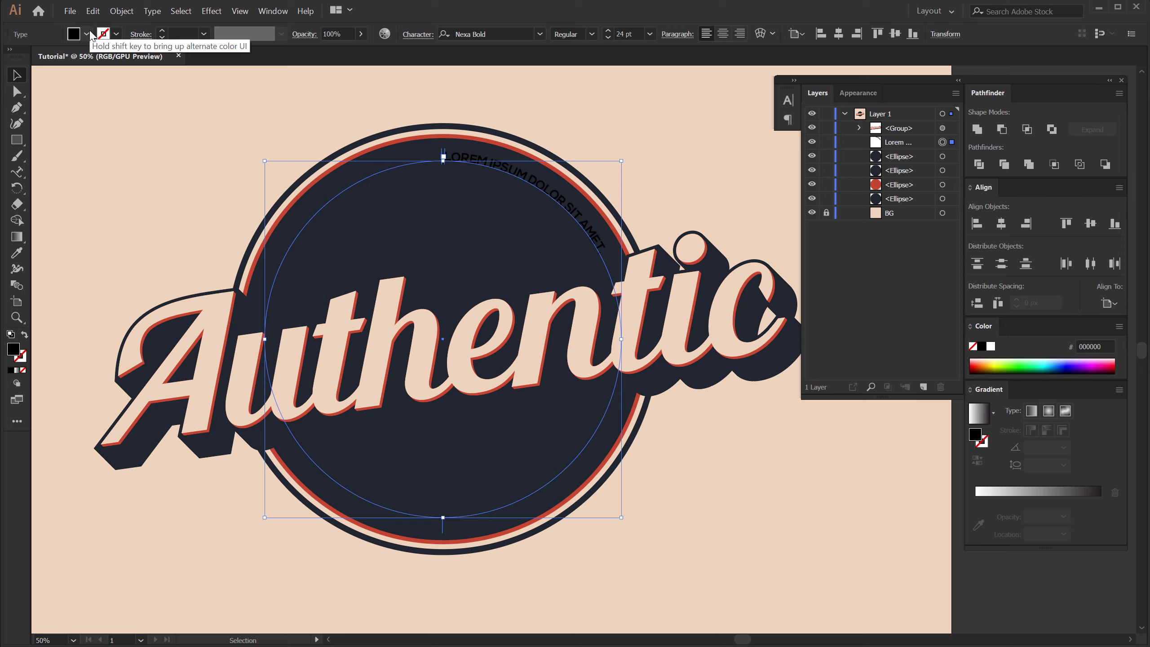
- Recolor the circular text with the cream background color F2D5BD using the Eyedropper tool
key(i)
click(215, 131)
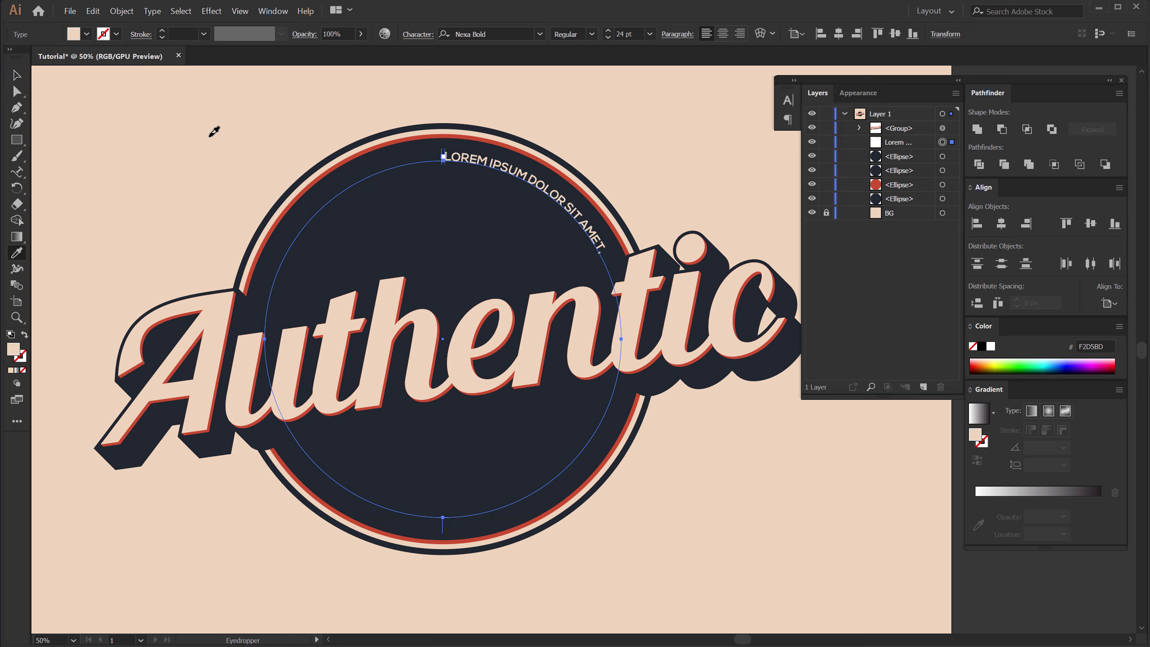
key(v)
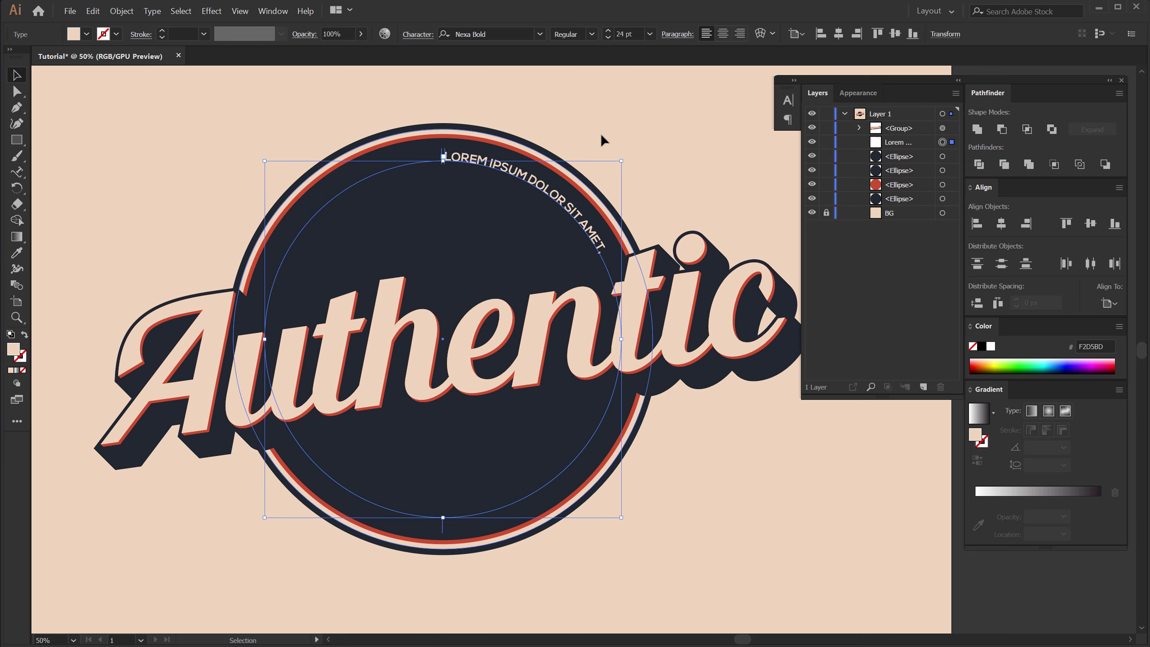
- Widen the circular text's tracking, trying 100 and settling on 200
click(408, 35)
click(399, 115)
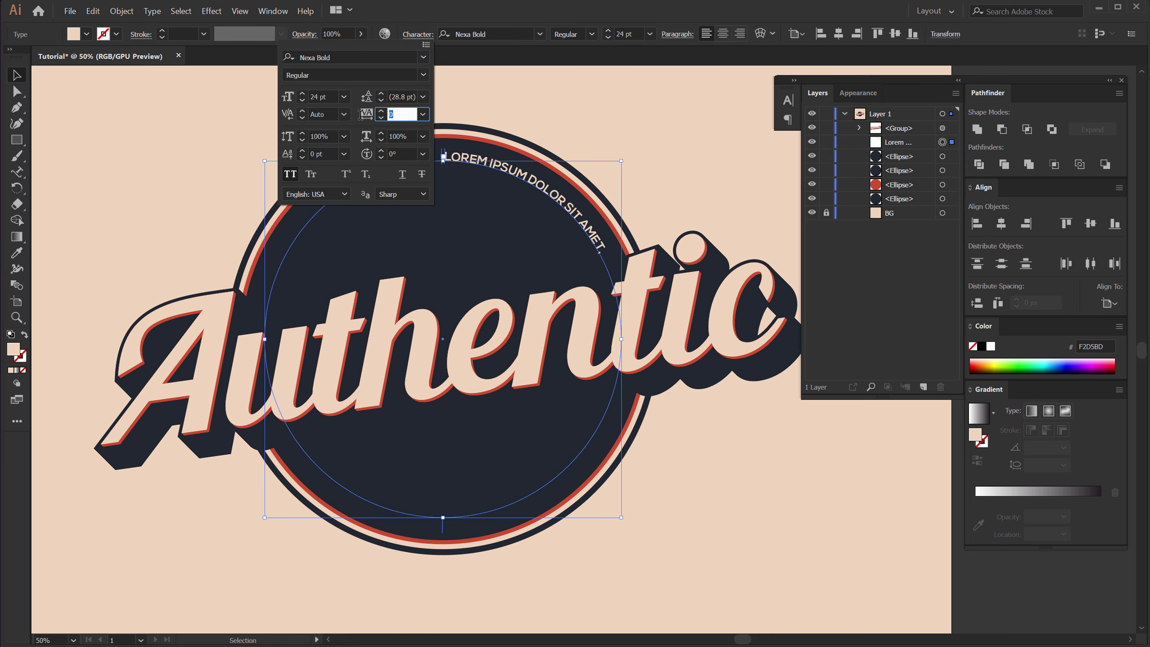
key(Return)
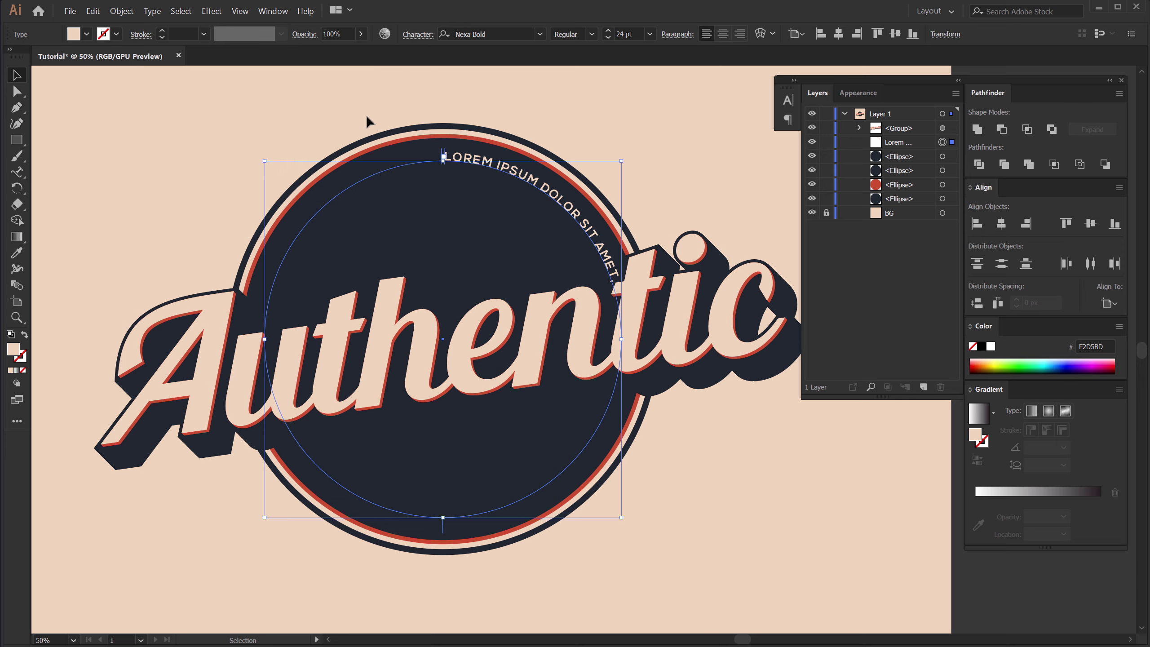
click(417, 39)
click(402, 114)
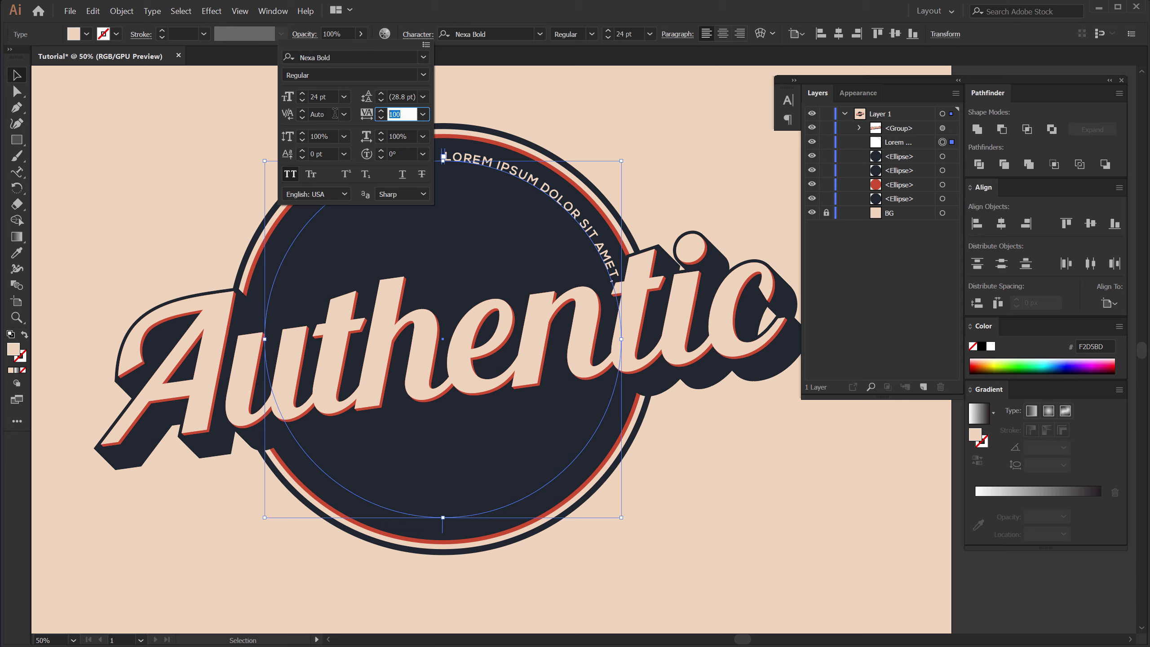
text(2)
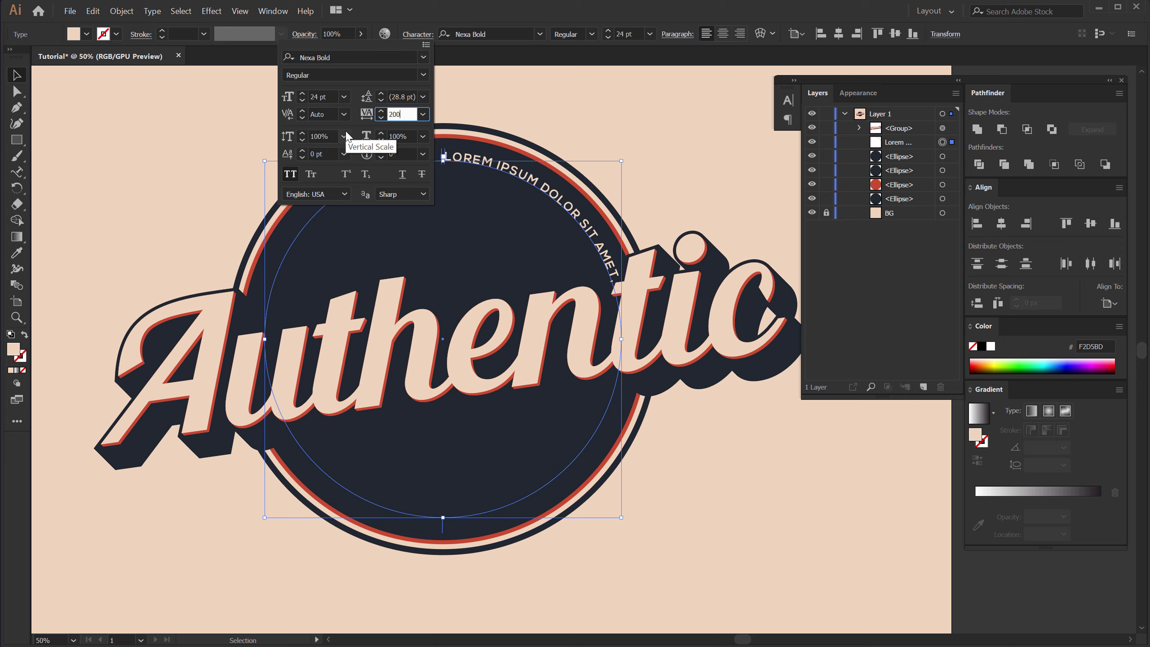
key(Return)
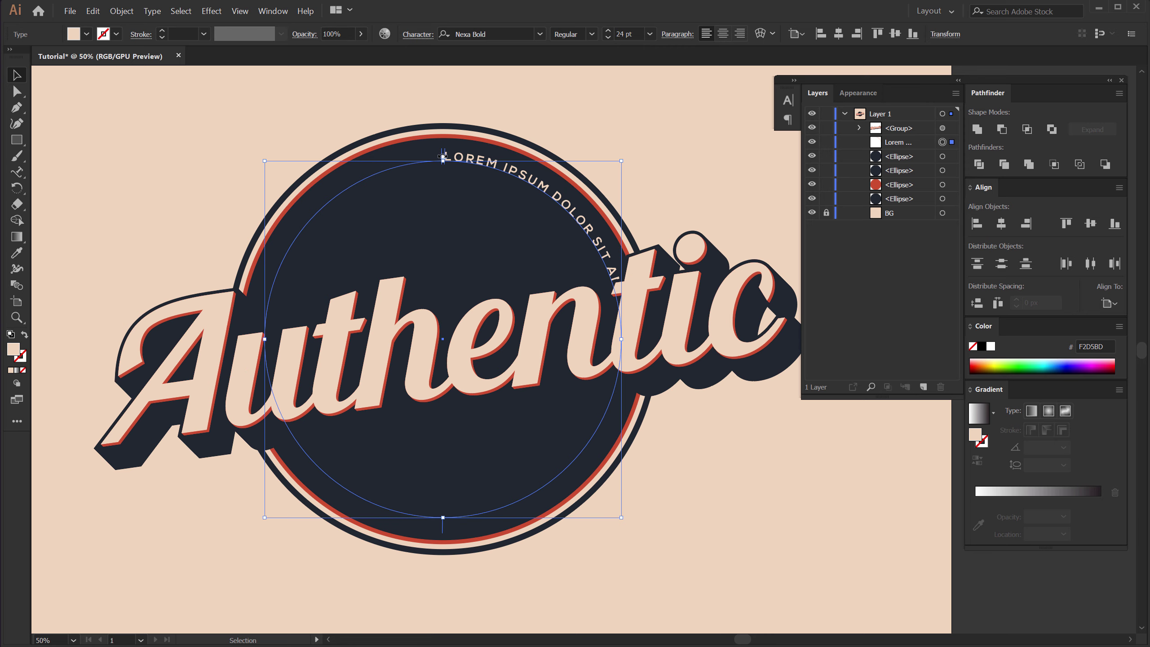
- Slide the placeholder text along its path so it is centered over the badge's upper arc
scroll(443, 156, up, 2)
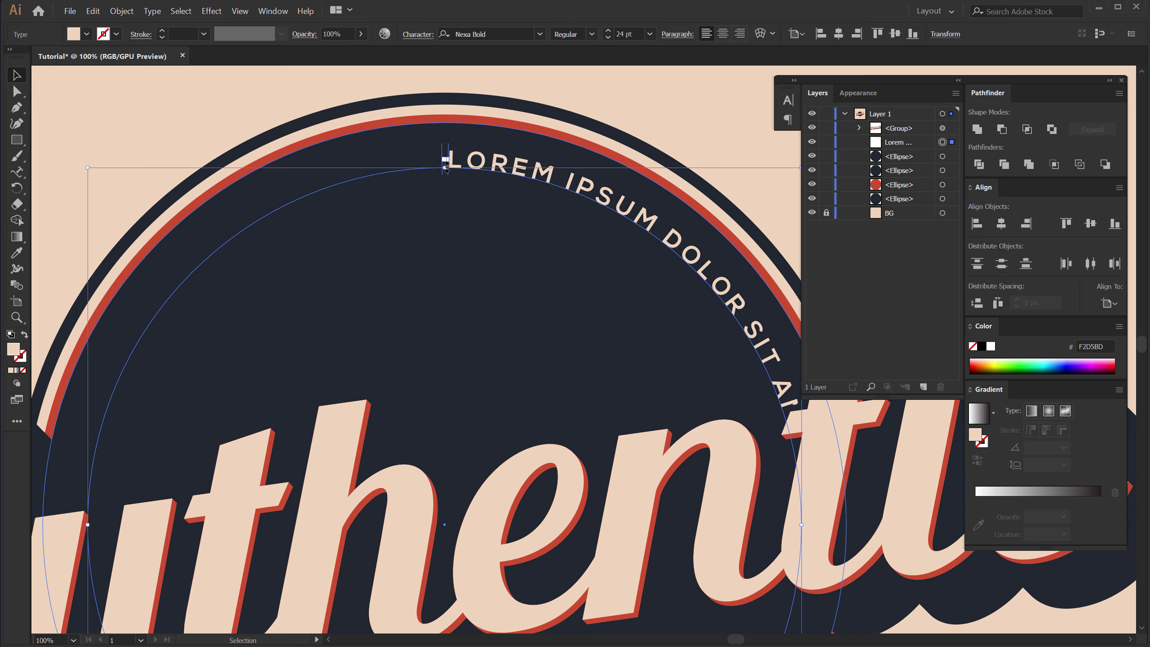
drag(443, 159, 121, 363)
drag(449, 159, 199, 255)
key(ctrl+minus)
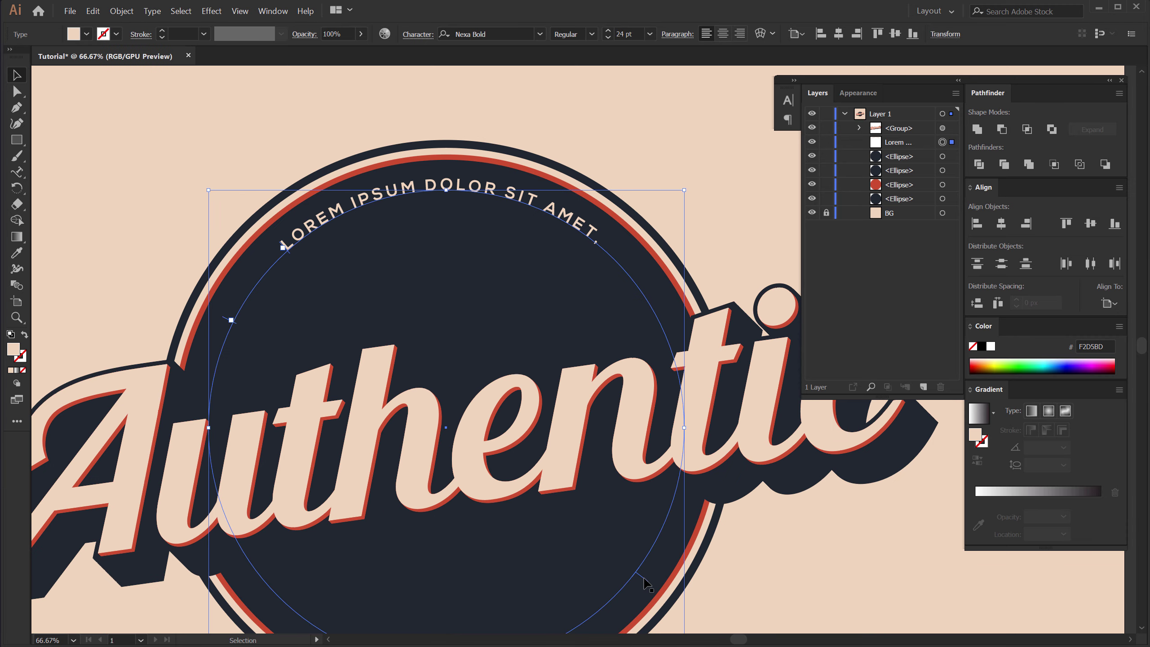
drag(648, 585, 641, 591)
click(694, 171)
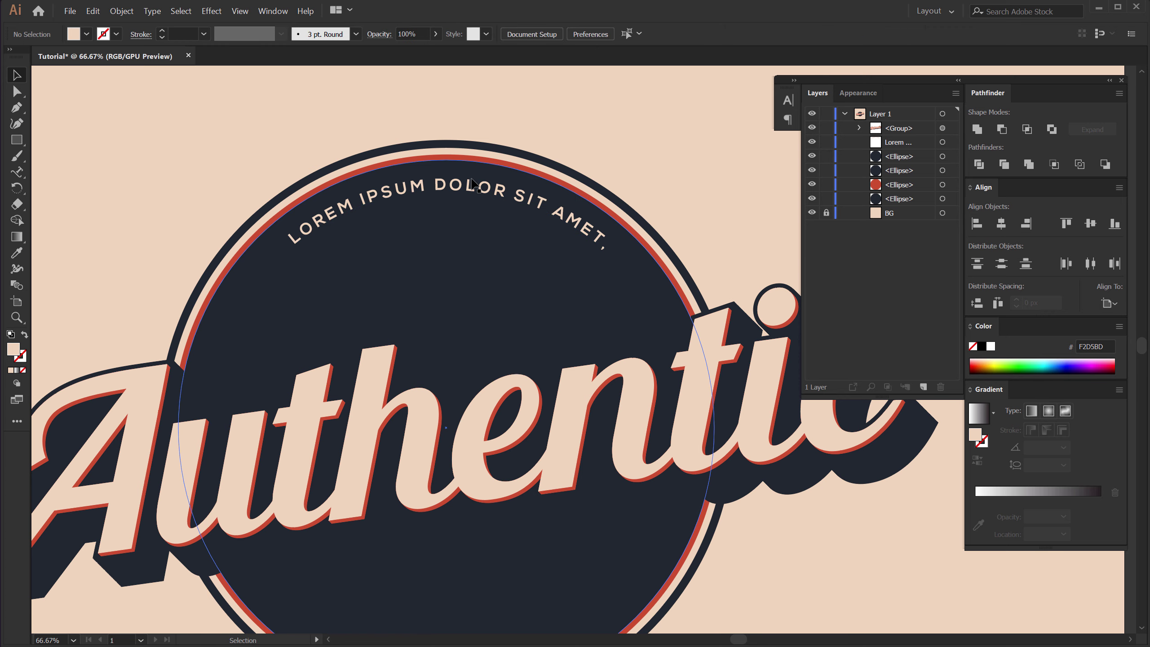
- Replace the placeholder text on the circle with "QUALITY FABRICS AND GARMENTS"
click(362, 207)
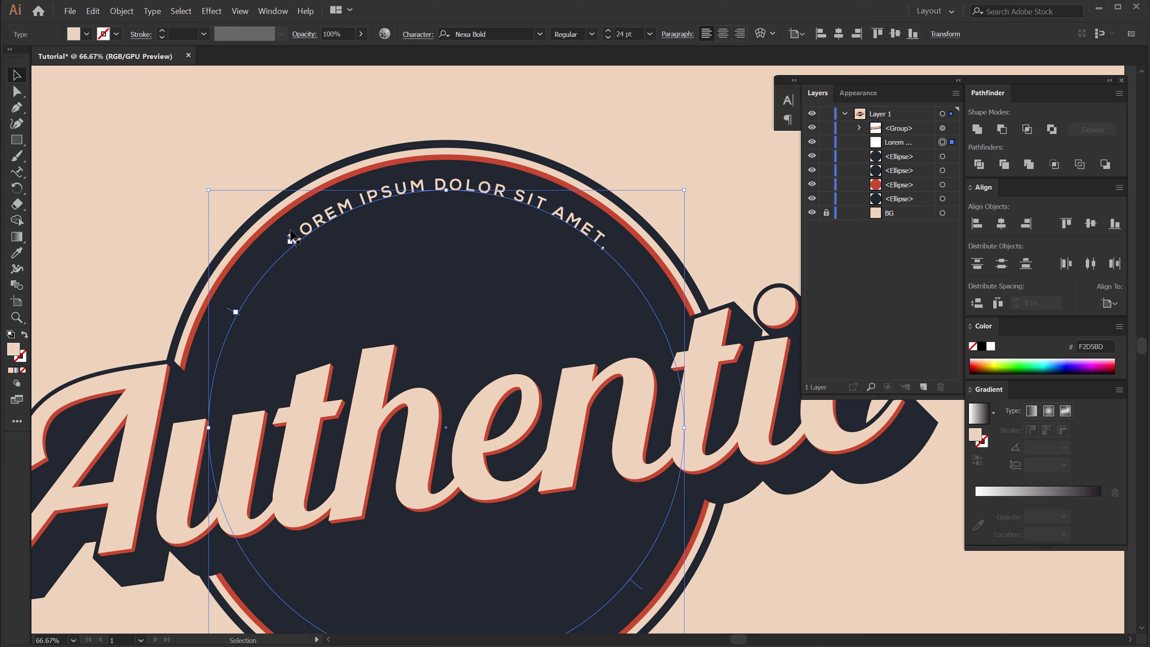
double_click(309, 230)
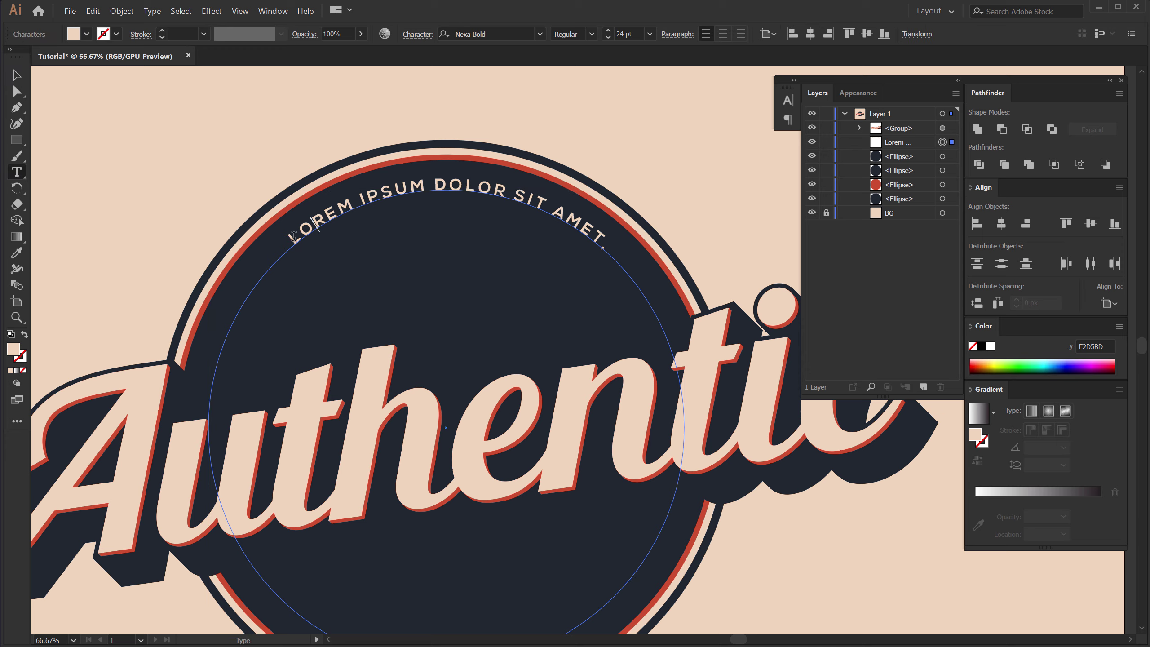
drag(294, 236, 614, 245)
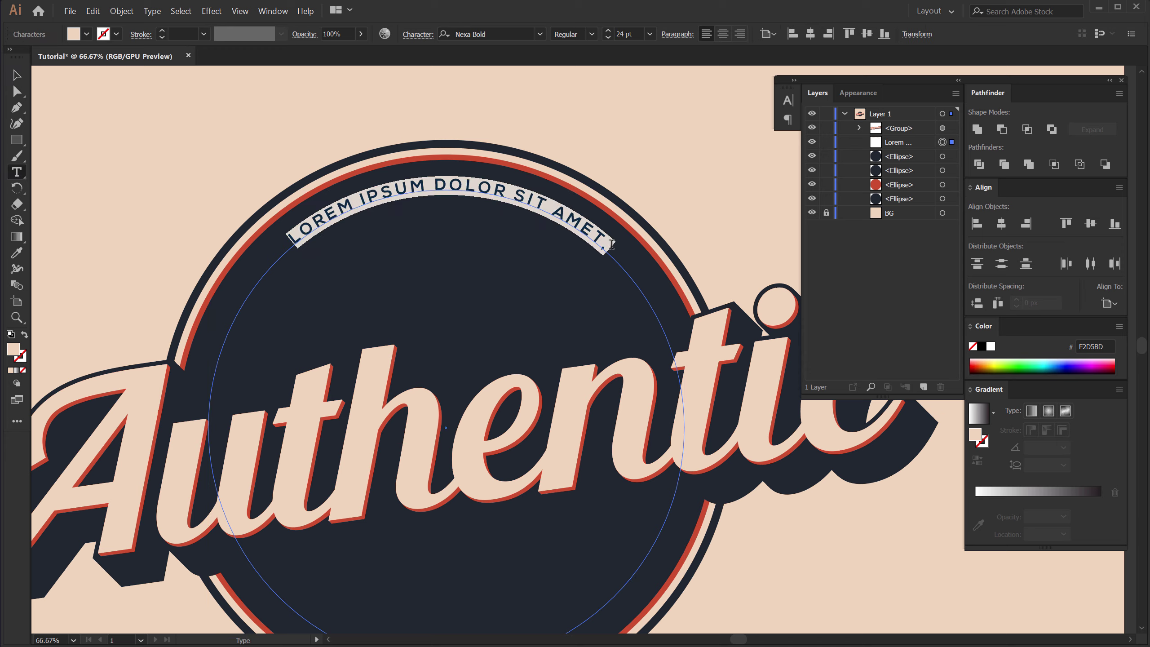
key(BackSpace)
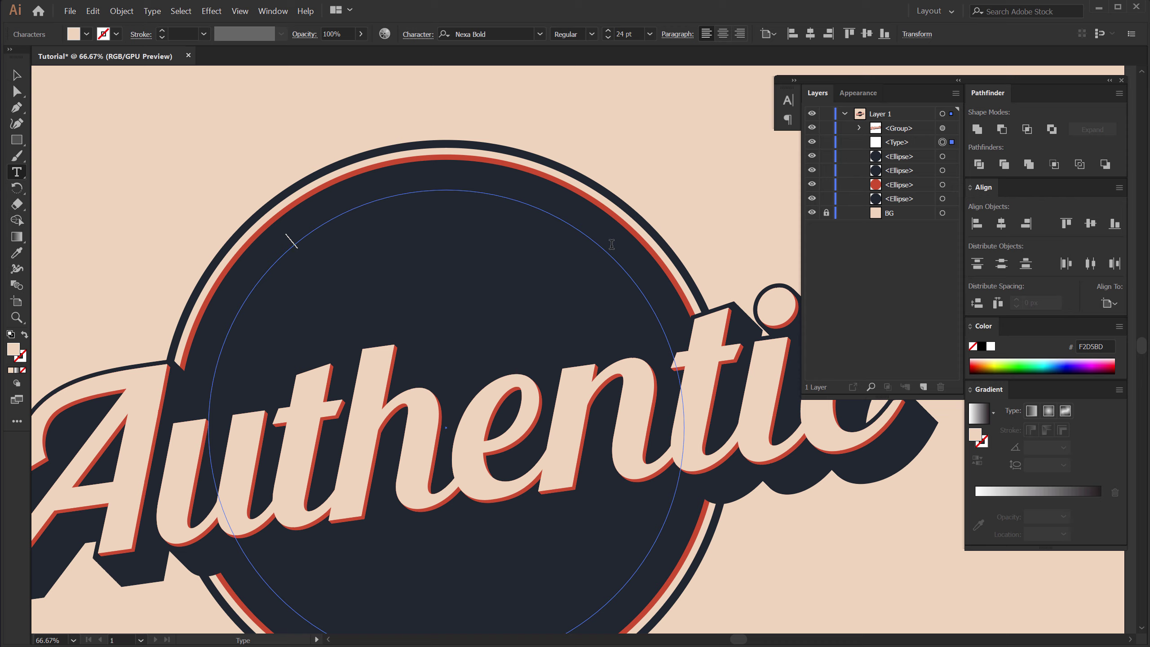
text(QUALITY F)
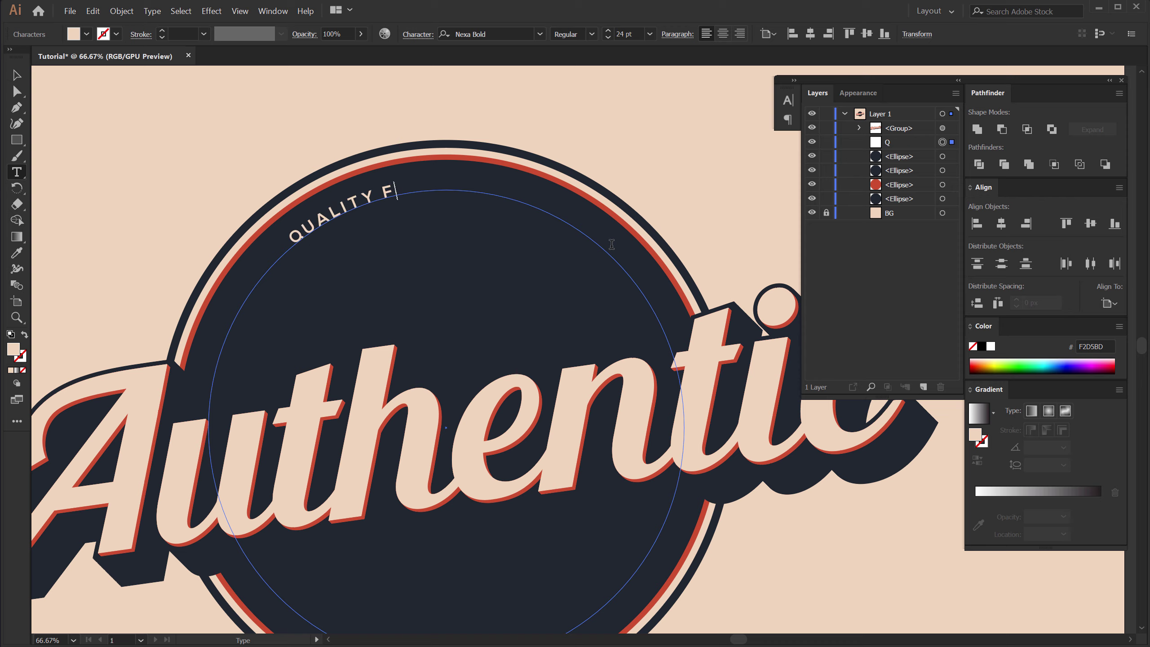
text(ABRICS AND GARMENTS)
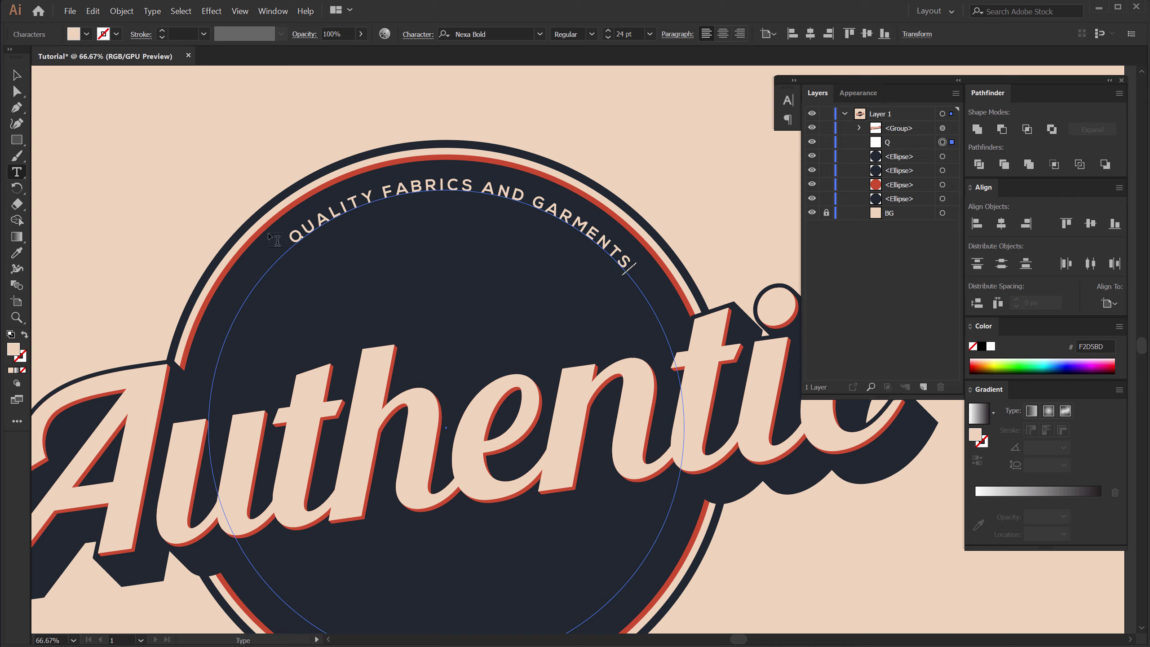
- Set the "QUALITY FABRICS AND GARMENTS" text to 22 pt with a tracking of 250
click(16, 75)
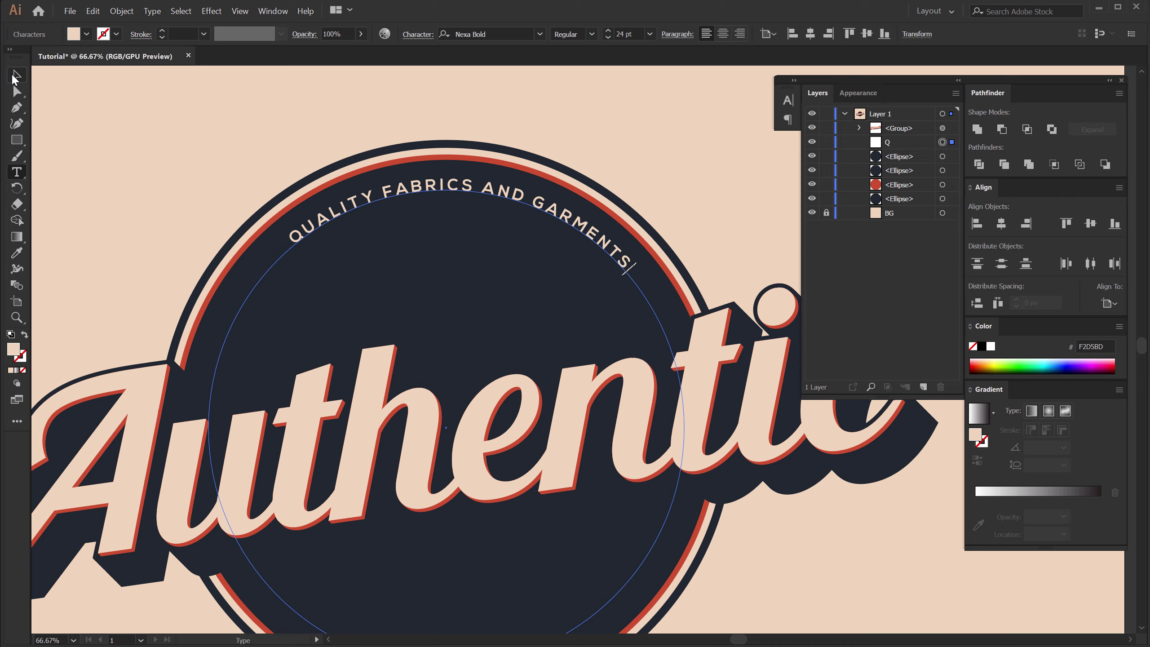
click(608, 38)
click(609, 38)
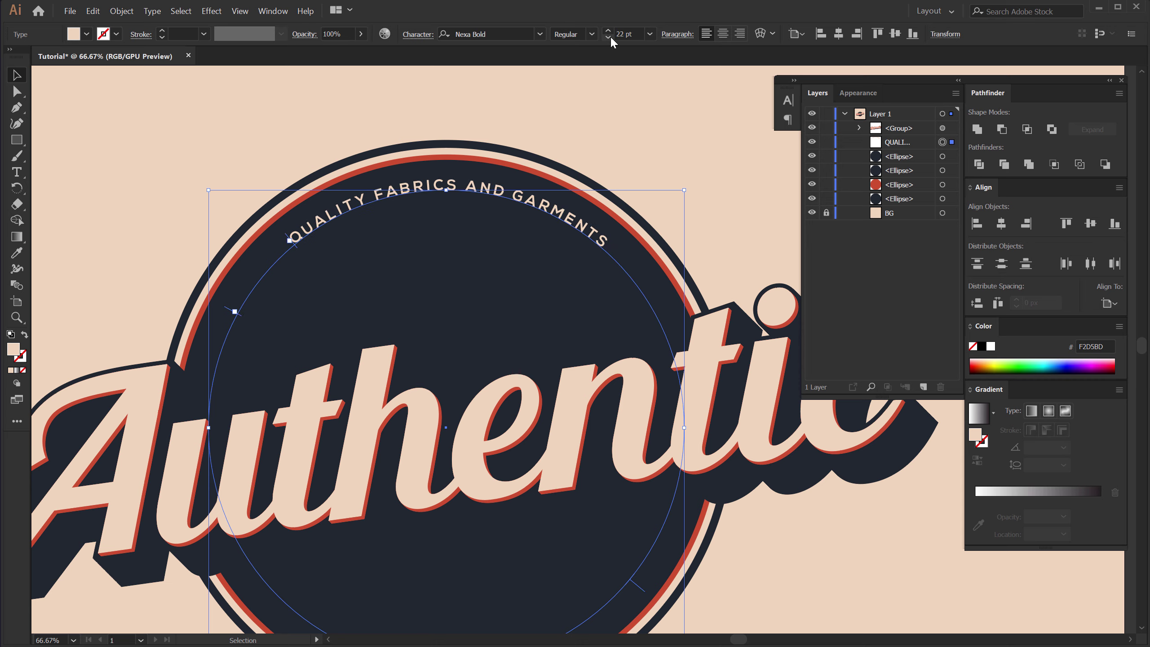
click(417, 36)
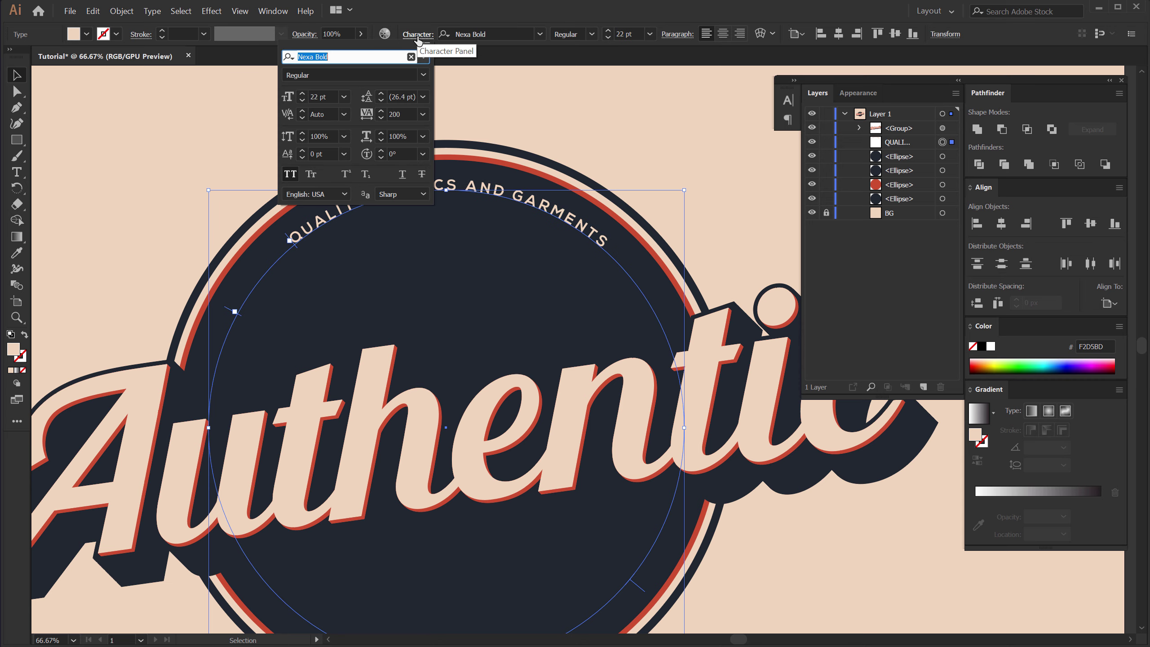
click(380, 114)
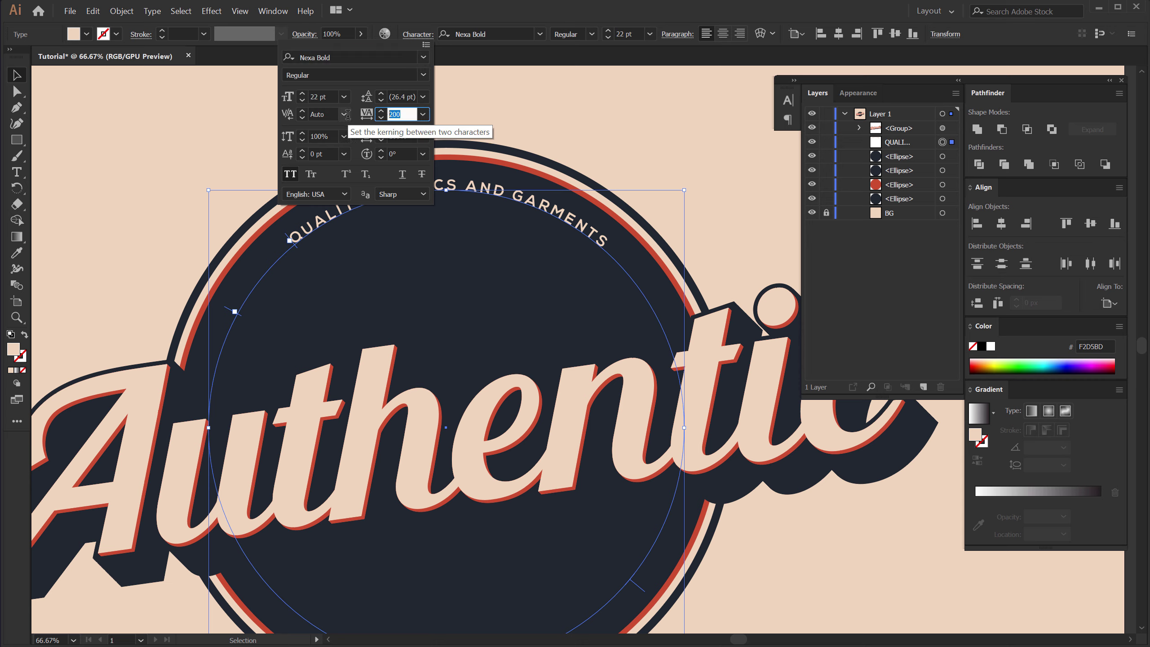
text(250)
key(Return)
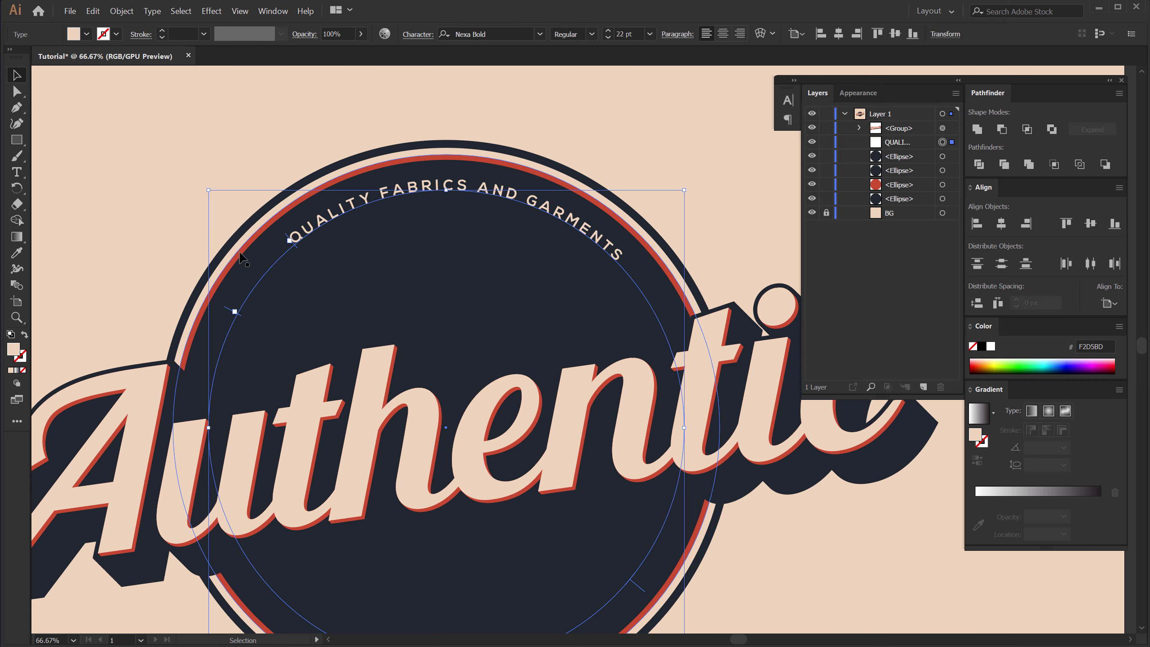
- Shift the "QUALITY FABRICS AND GARMENTS" text slightly counterclockwise along its path to re-center it on the upper arc
key(t)
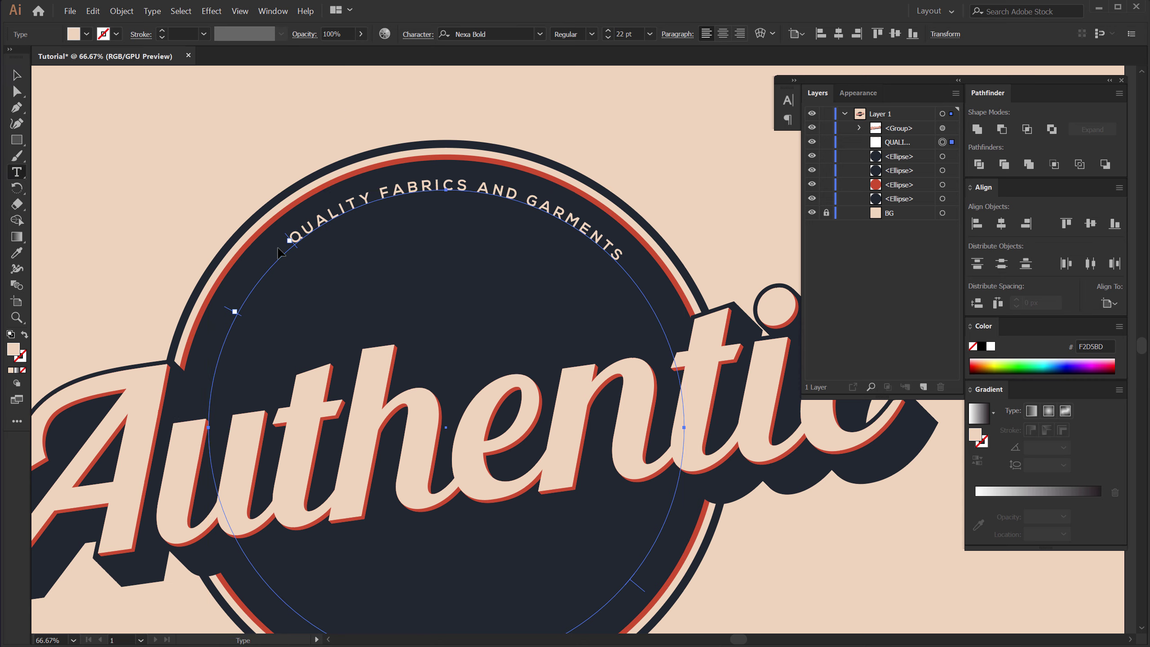
key(v)
drag(291, 247, 279, 253)
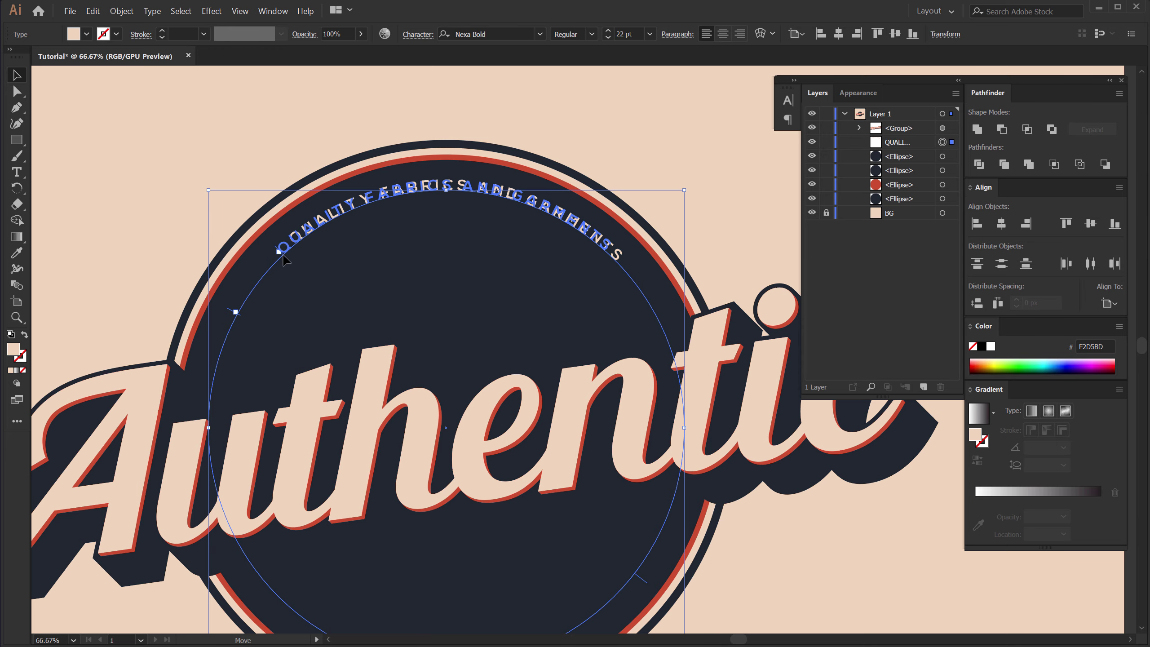
click(674, 139)
scroll(443, 203, down, 1)
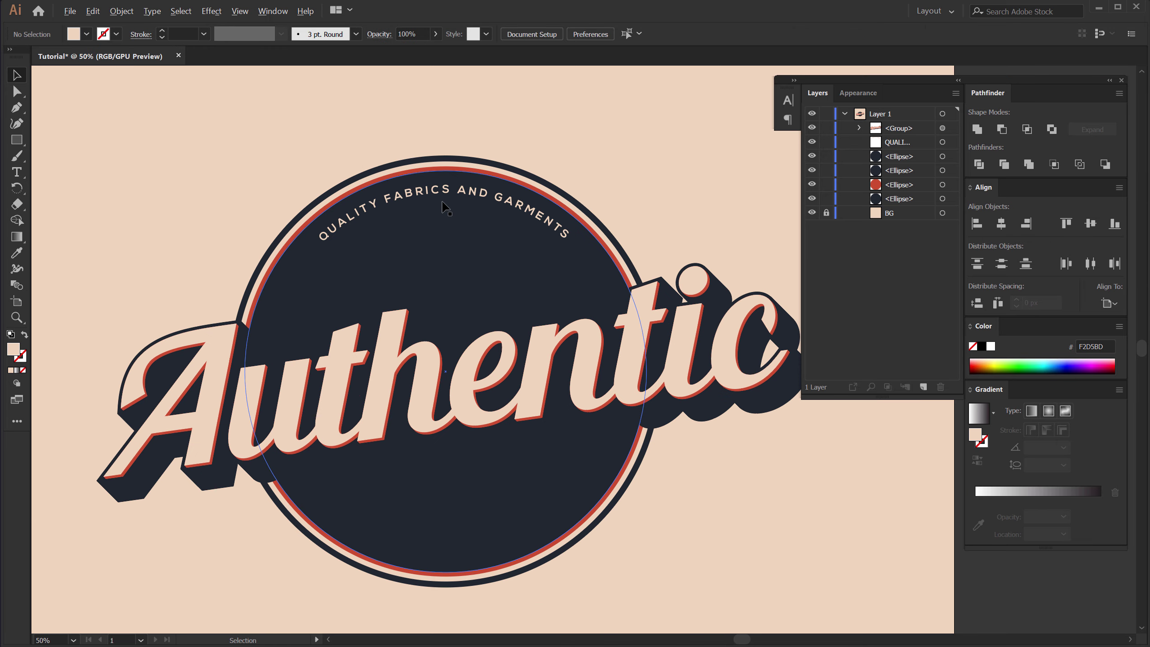
scroll(467, 213, down, 1)
scroll(480, 222, up, 2)
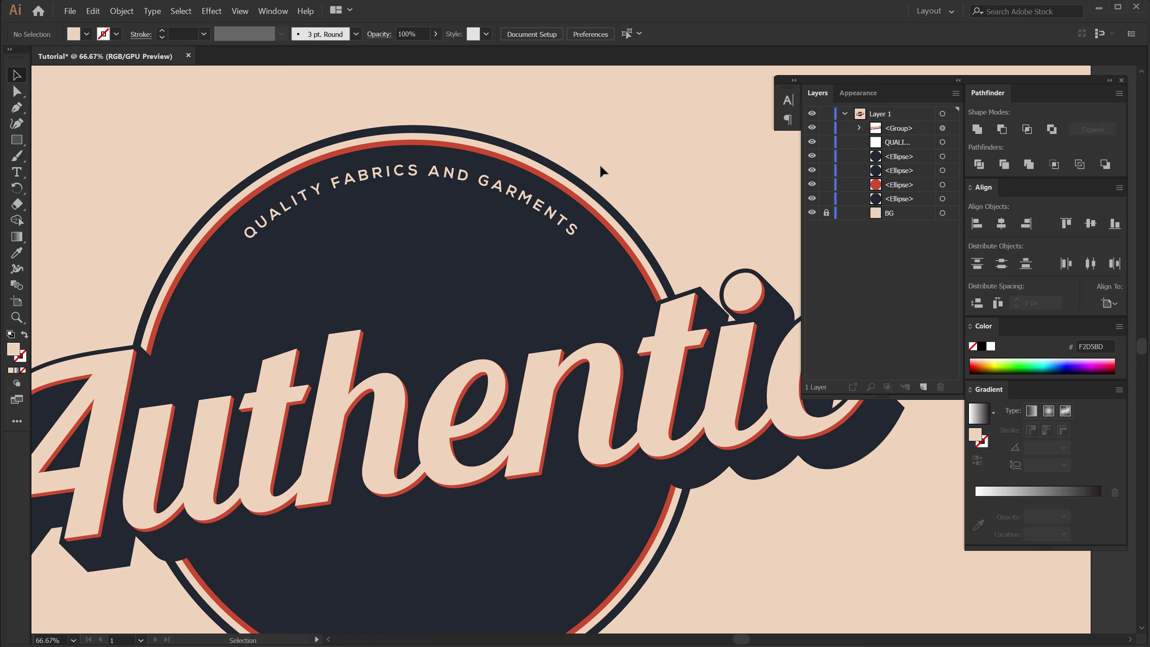
- Duplicate the circular "QUALITY FABRICS AND GARMENTS" text in place, in front of the original
click(457, 182)
drag(446, 343, 478, 272)
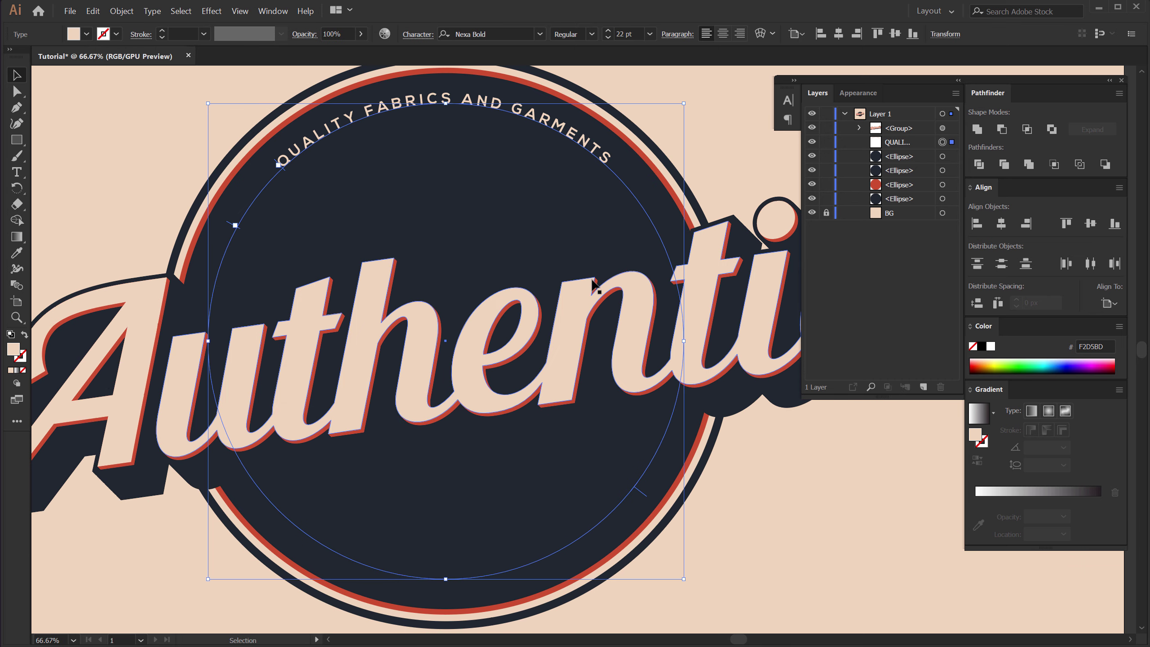
key(a)
key(ctrl+c)
key(ctrl+f)
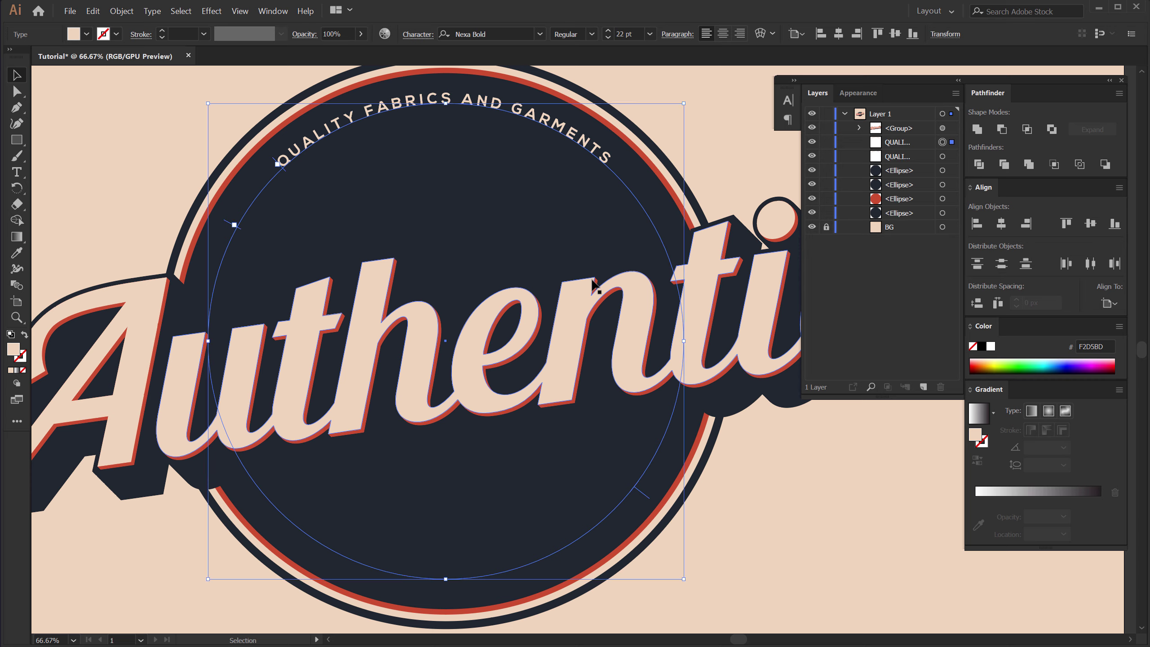
- Move the copied text along its path to the badge's lower arc and flip it inside the circle so it reads upright
drag(644, 496, 285, 303)
drag(235, 347, 655, 475)
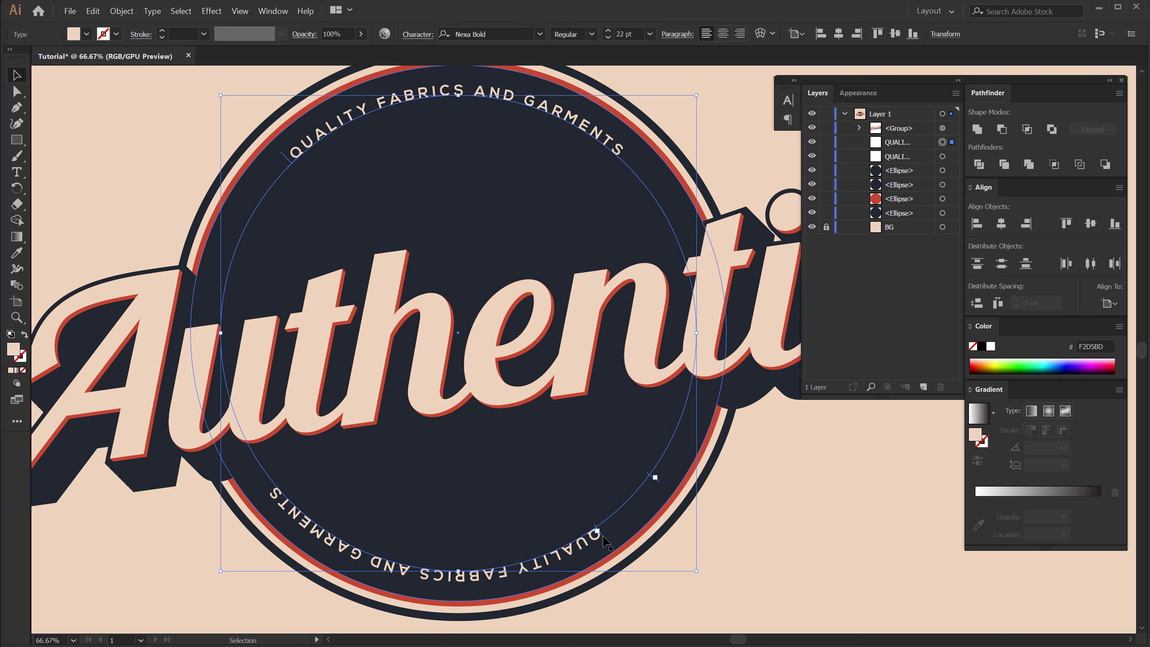
drag(604, 539, 632, 505)
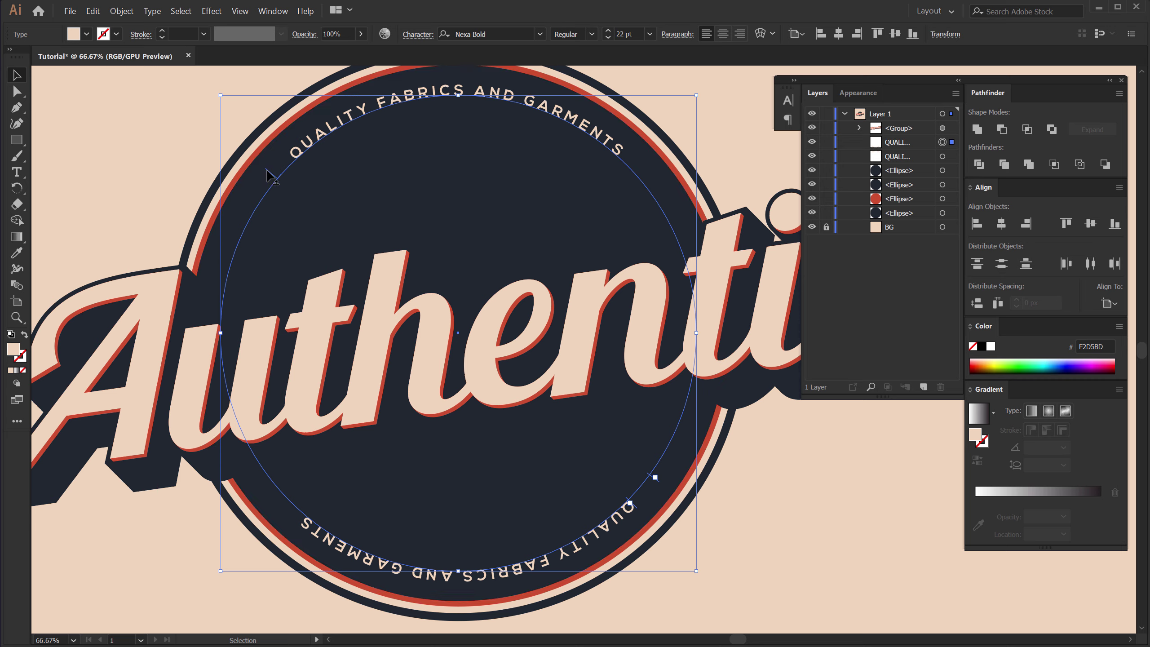
drag(268, 176, 332, 470)
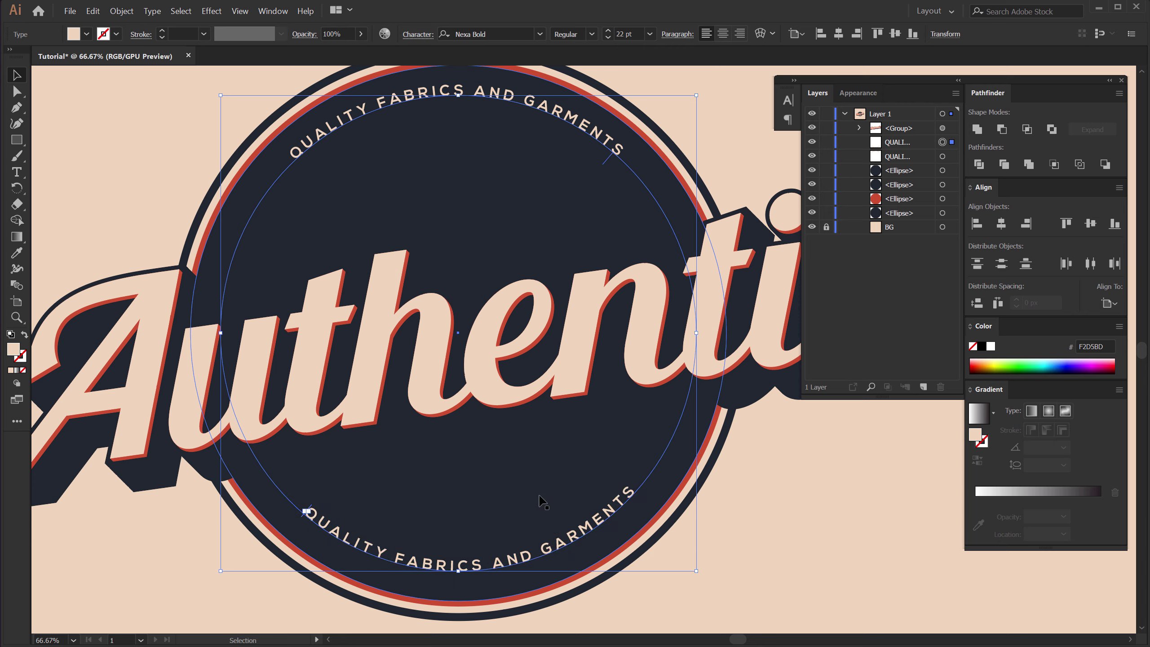
- Replace the lower arc text with "FAMILY BUSINESS SINCE 1945" and deselect it
key(t)
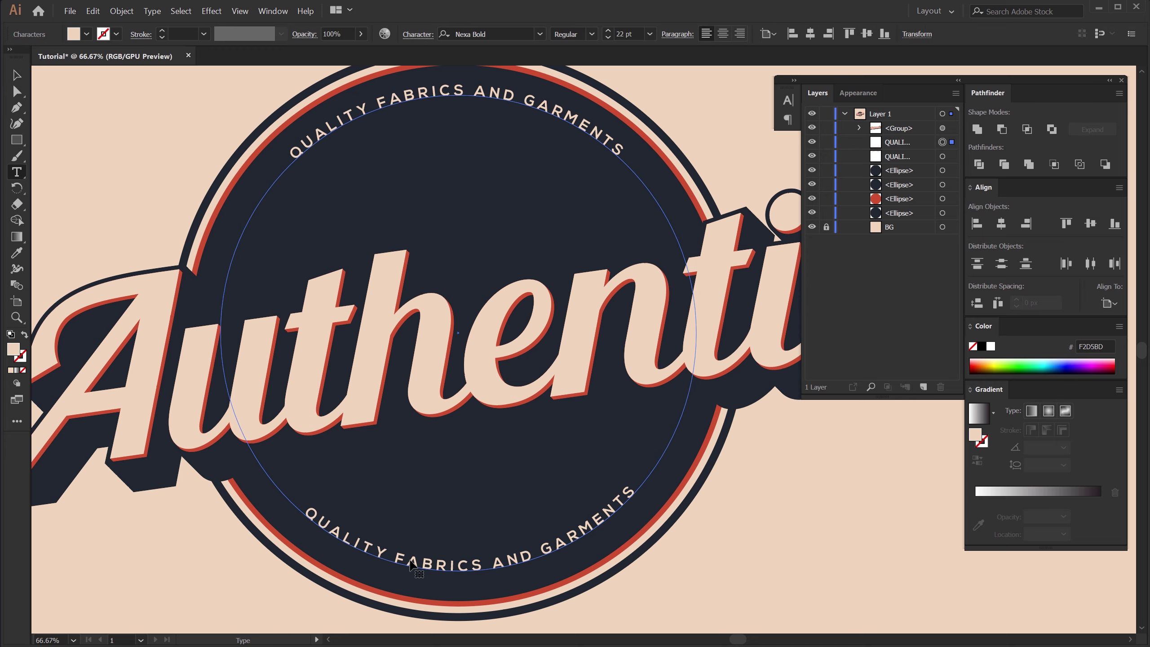
drag(316, 510, 651, 511)
text(FAMILY)
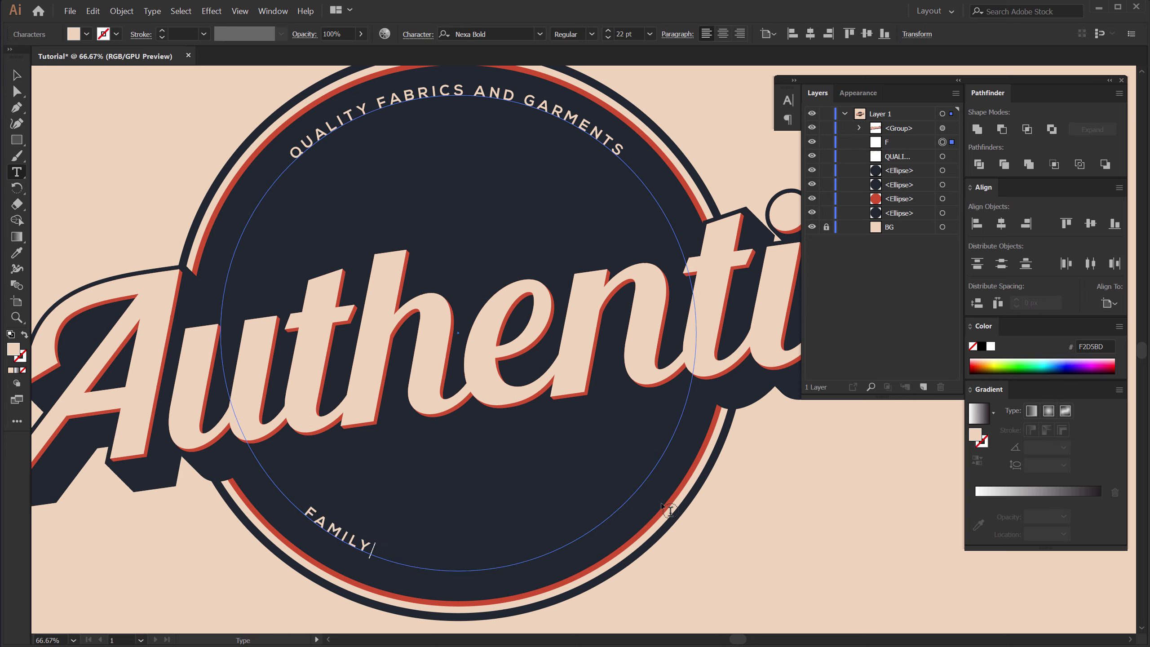
text( BUSINESS SINCE 1945)
key(Escape)
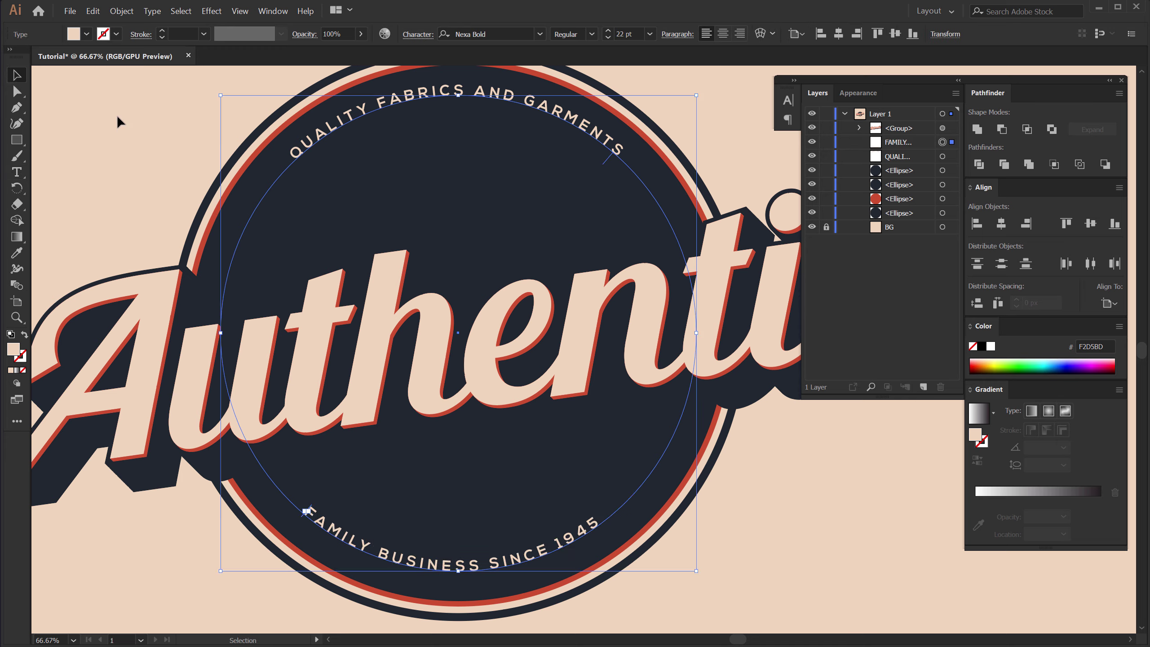
click(117, 115)
scroll(380, 283, down, 1)
scroll(393, 213, up, 1)
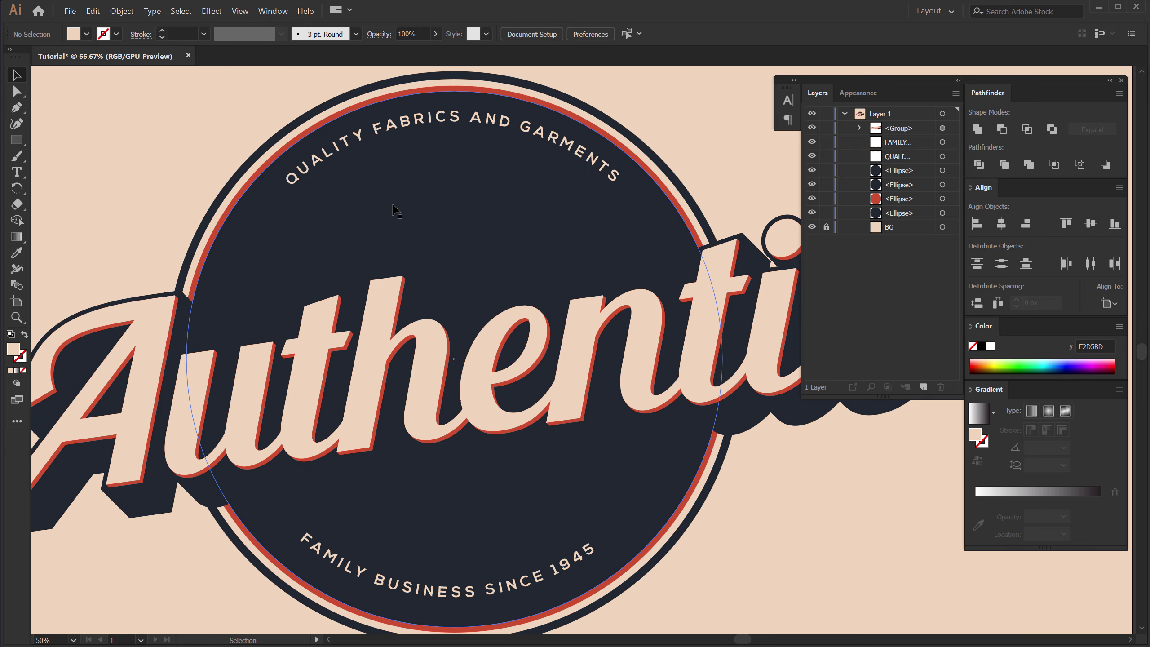
- Duplicate the "QUALITY FABRICS AND GARMENTS" text in place and scale the copy down about its center to about 17.56 pt
click(563, 143)
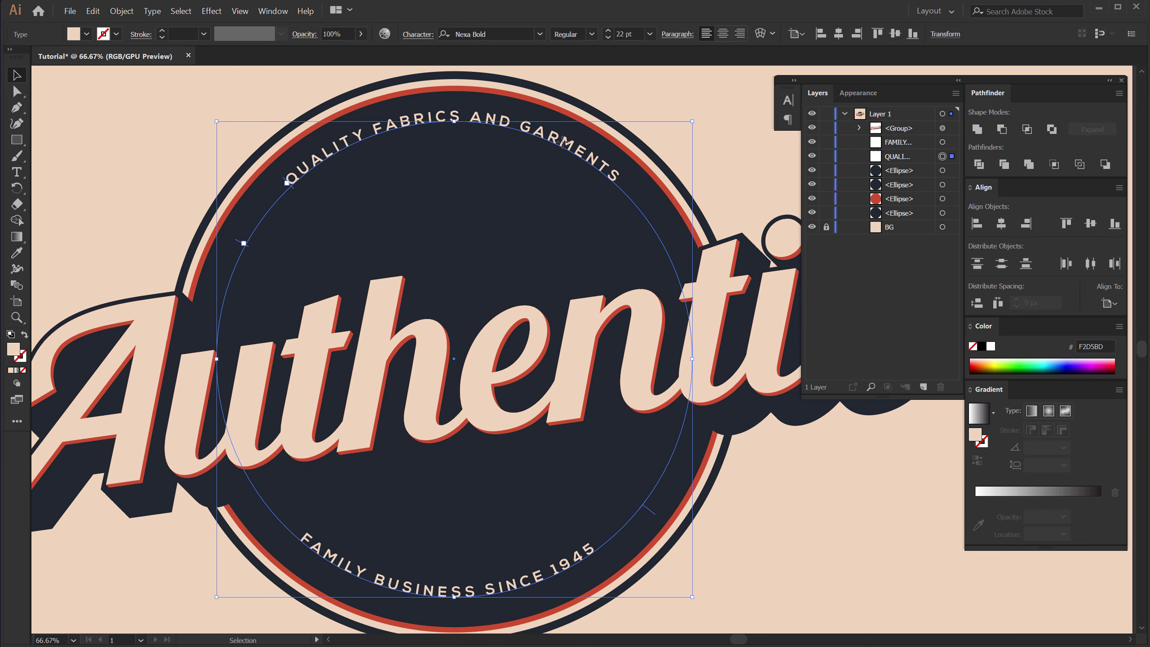
key(a)
key(ctrl+c)
key(ctrl+f)
key(v)
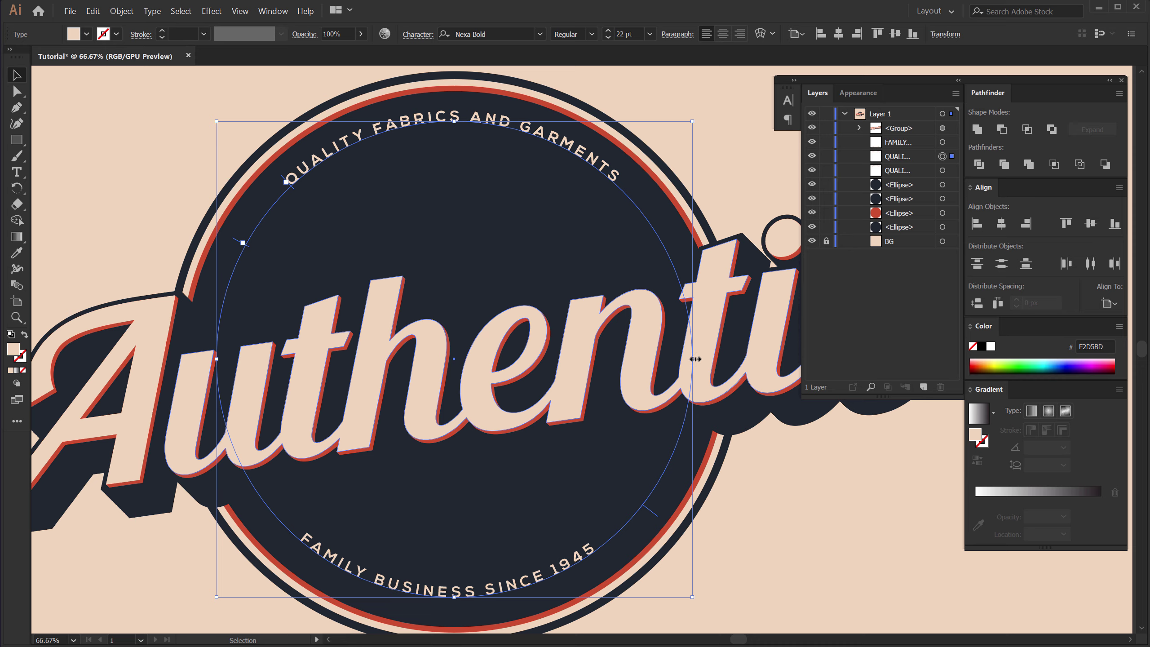
drag(695, 359, 645, 359)
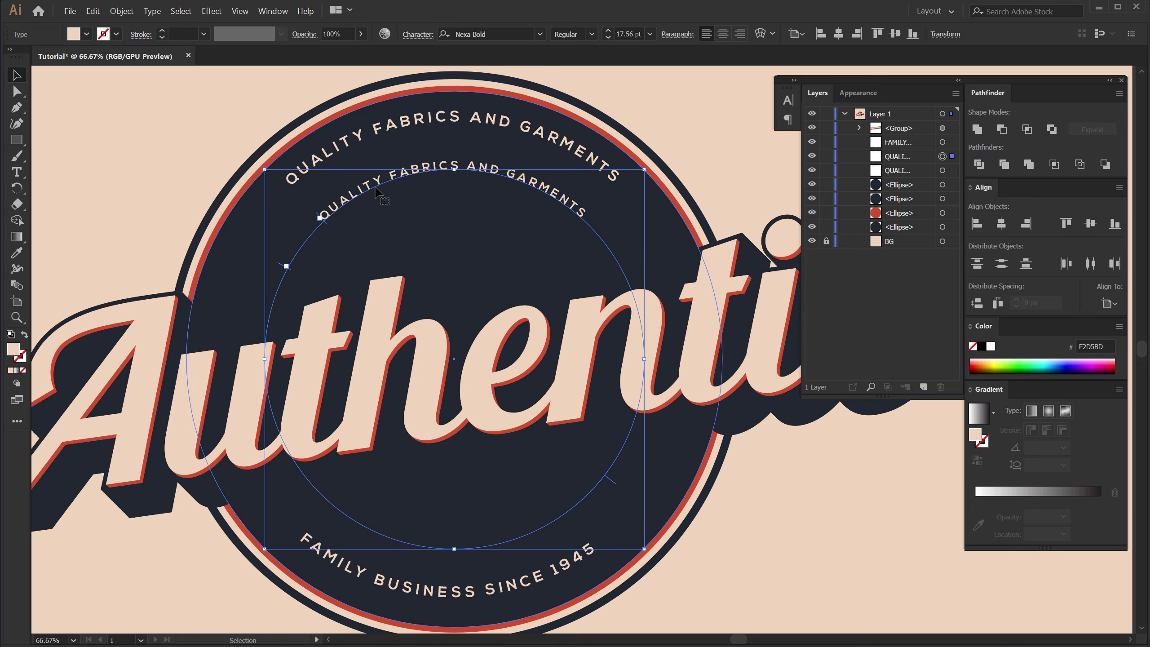
- Sample the badge's red ring color onto the inner text and change its wording to "MANUFACTURED IN U.S.A"
key(i)
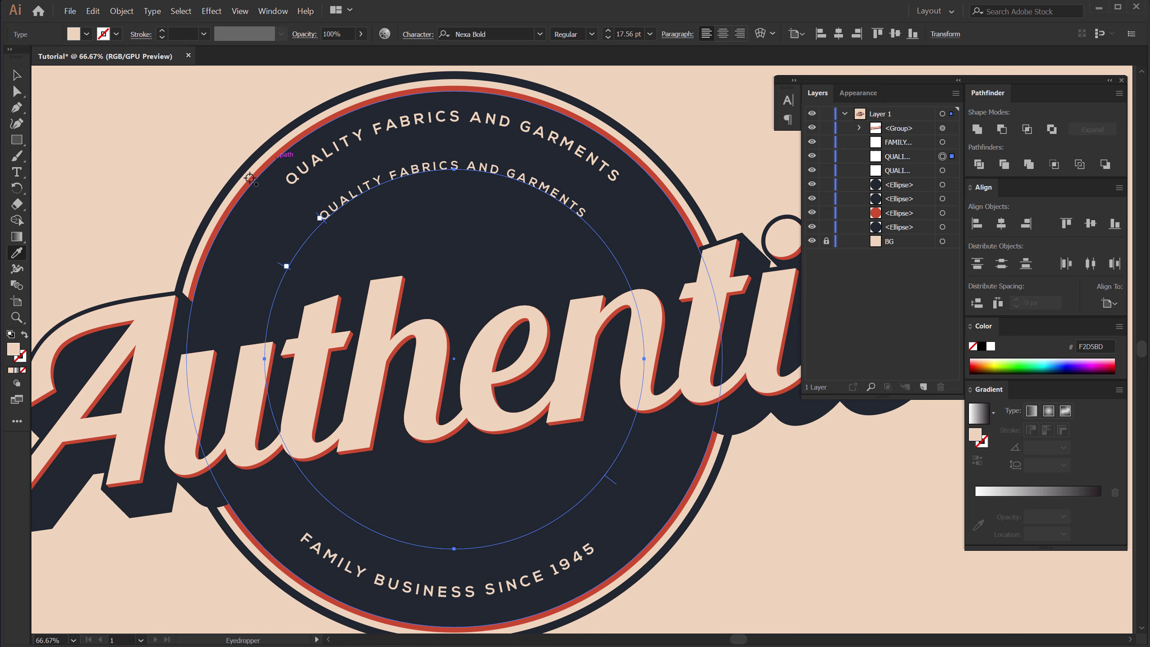
click(235, 201)
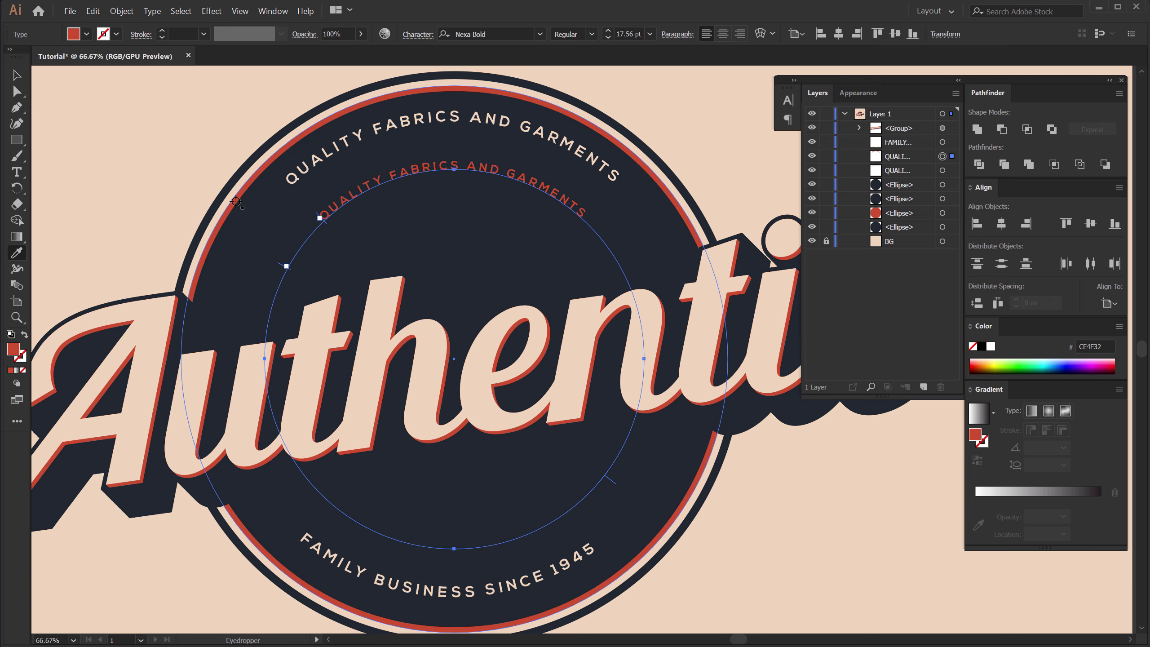
key(t)
triple_click(600, 215)
text(MANUFAC)
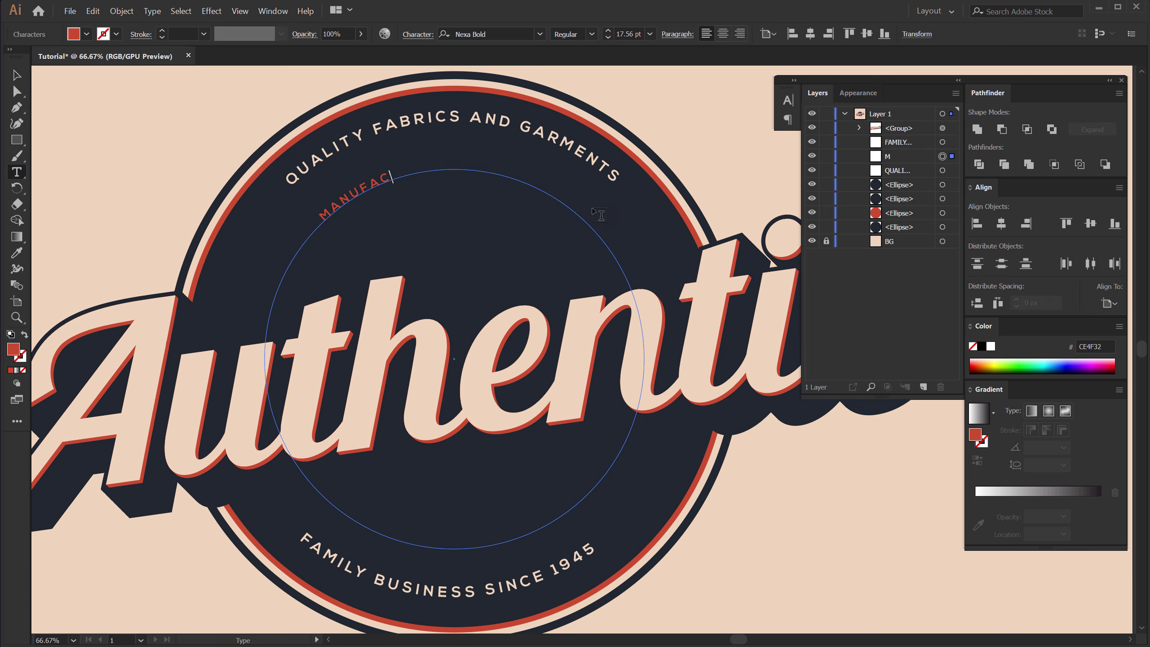
text(TURED IN U.S.A)
key(Left)
key(Left)
text(.)
key(Right)
text(.)
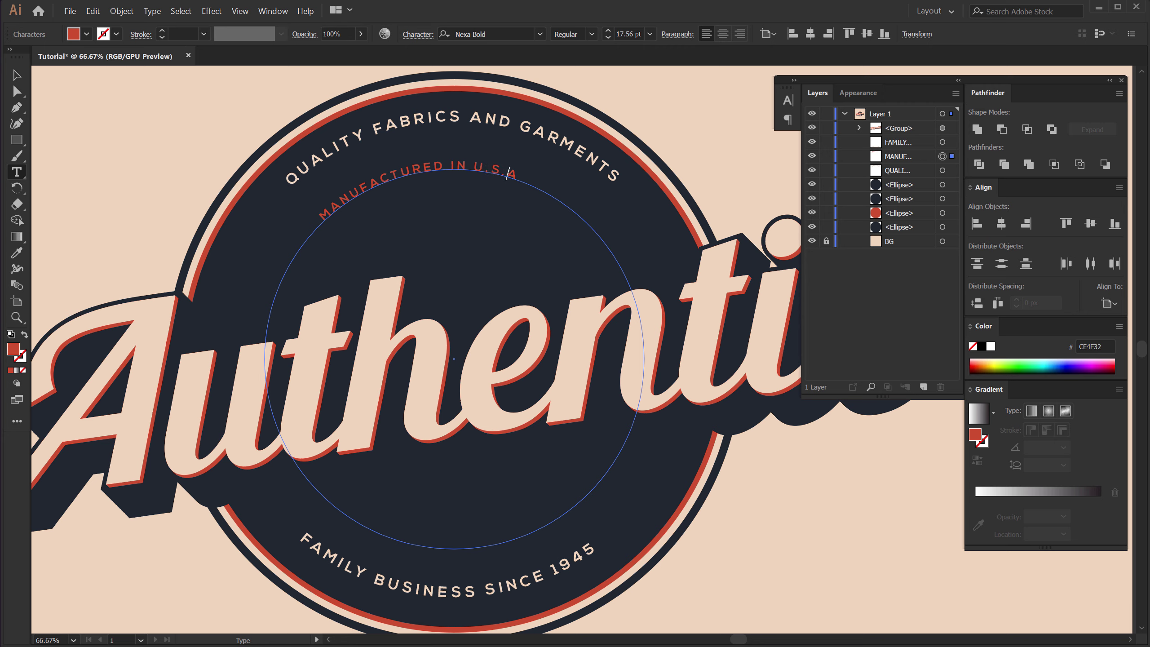
key(Escape)
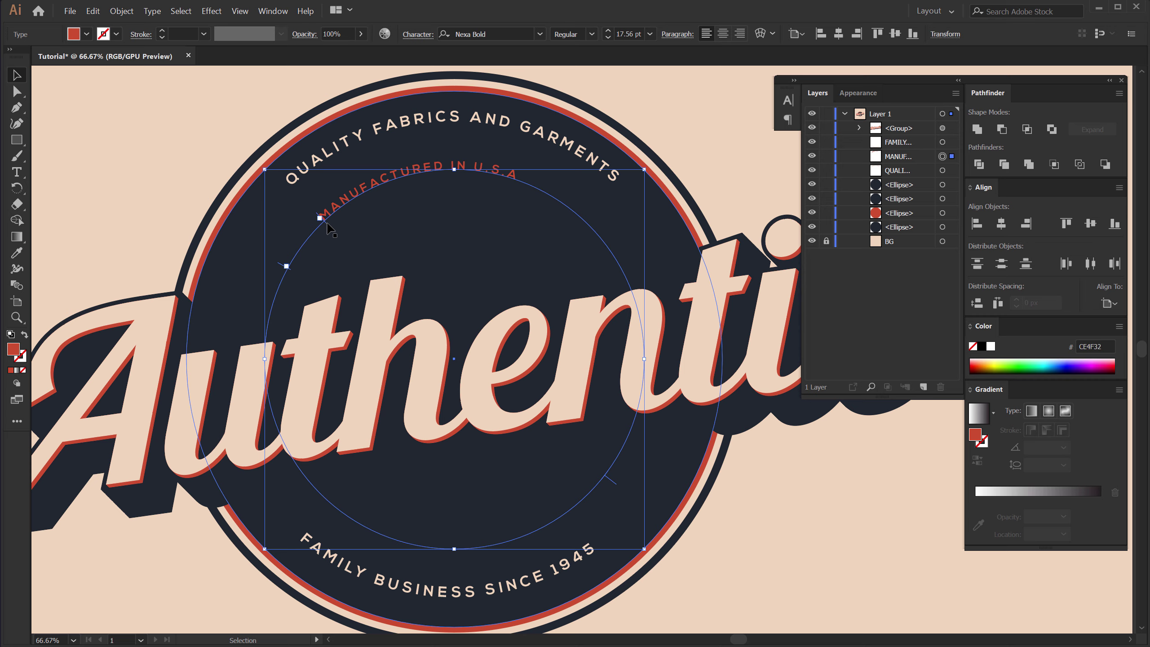
- Slide the "MANUFACTURED IN U.S.A" text clockwise along its path to center it under the upper text, and deselect it
drag(327, 222, 361, 217)
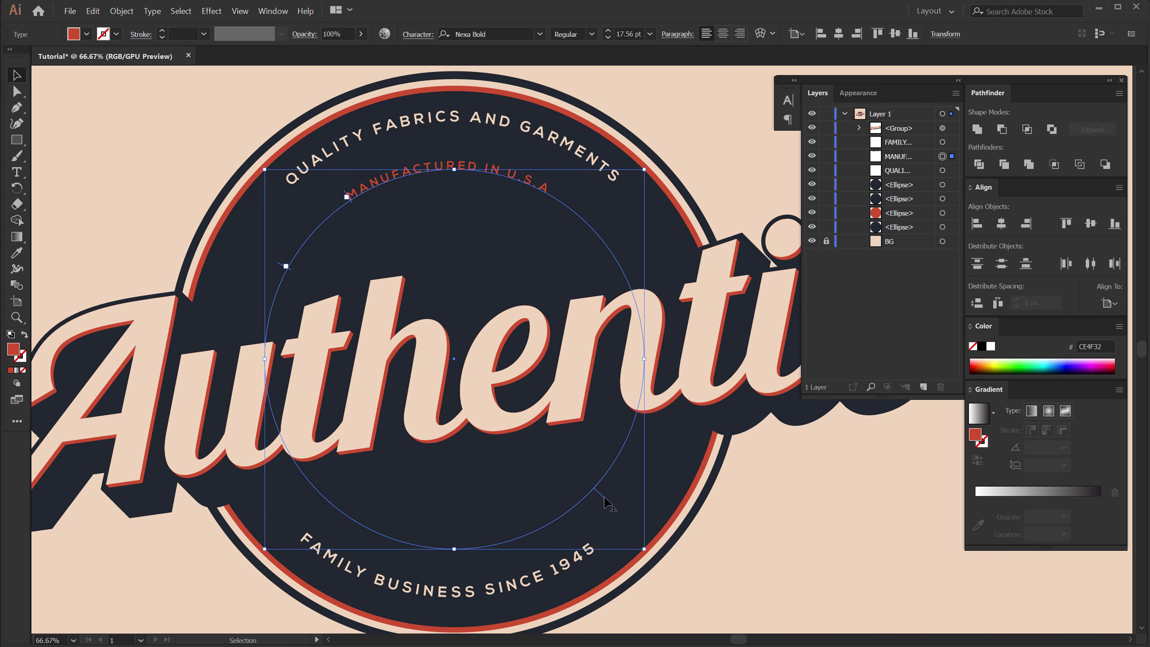
click(804, 531)
scroll(514, 304, down, 1)
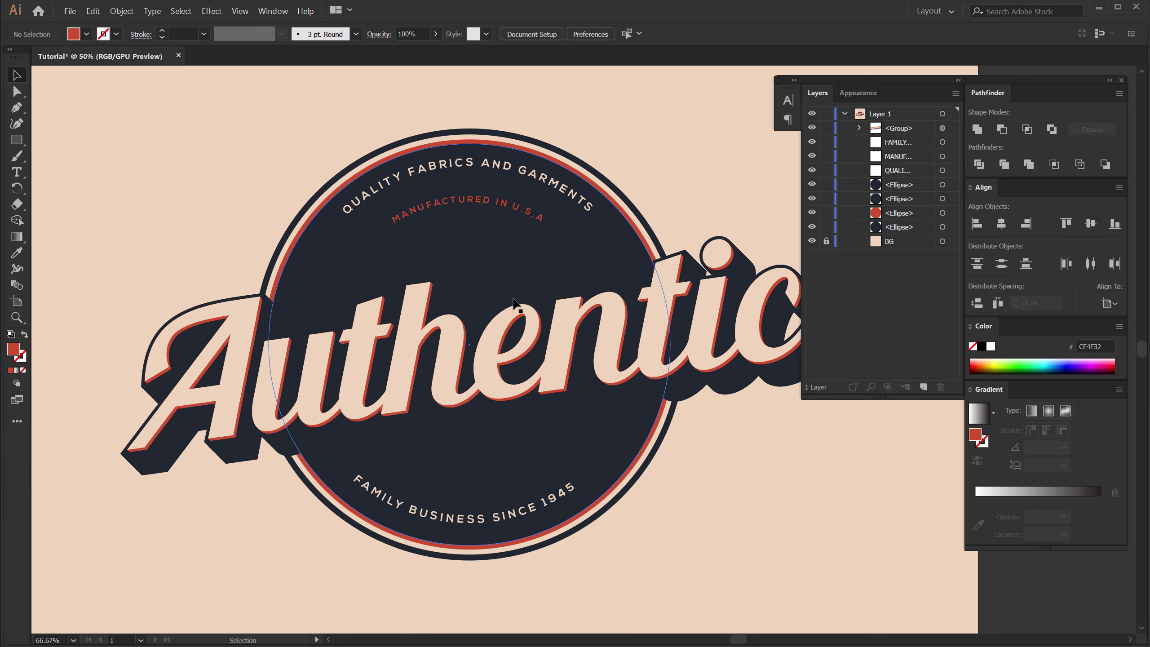
scroll(608, 424, right, 2)
scroll(622, 470, down, 1)
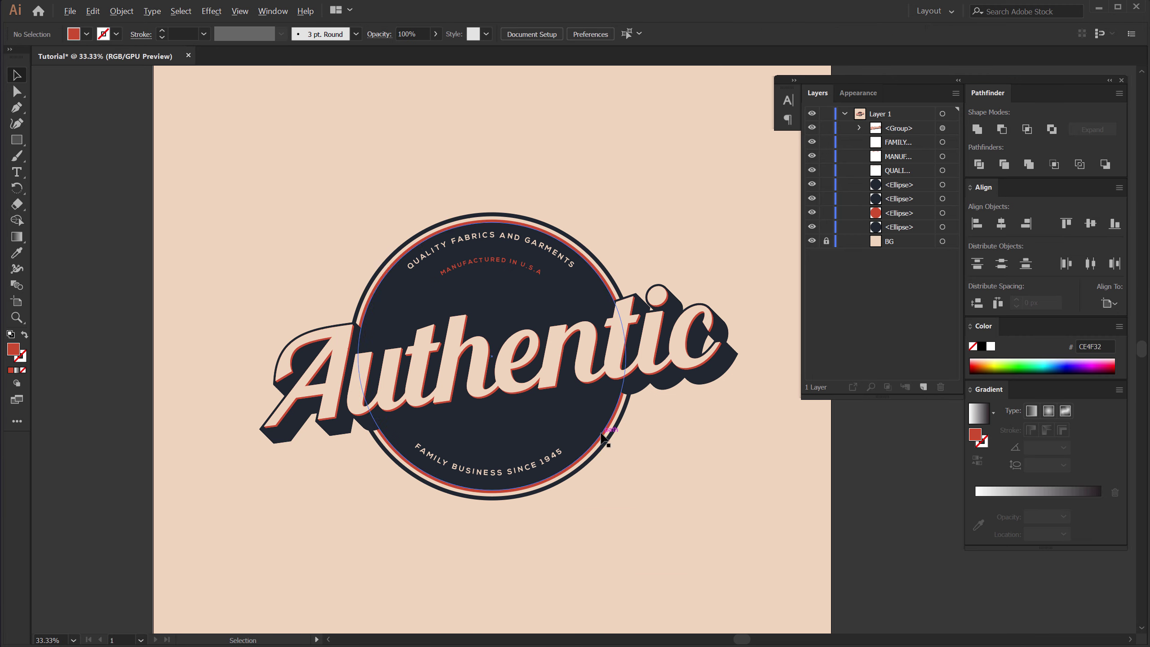
- Duplicate the badge's outermost dark circle, place the copy below the badge and dismiss the Global Edit notice
drag(574, 397, 576, 398)
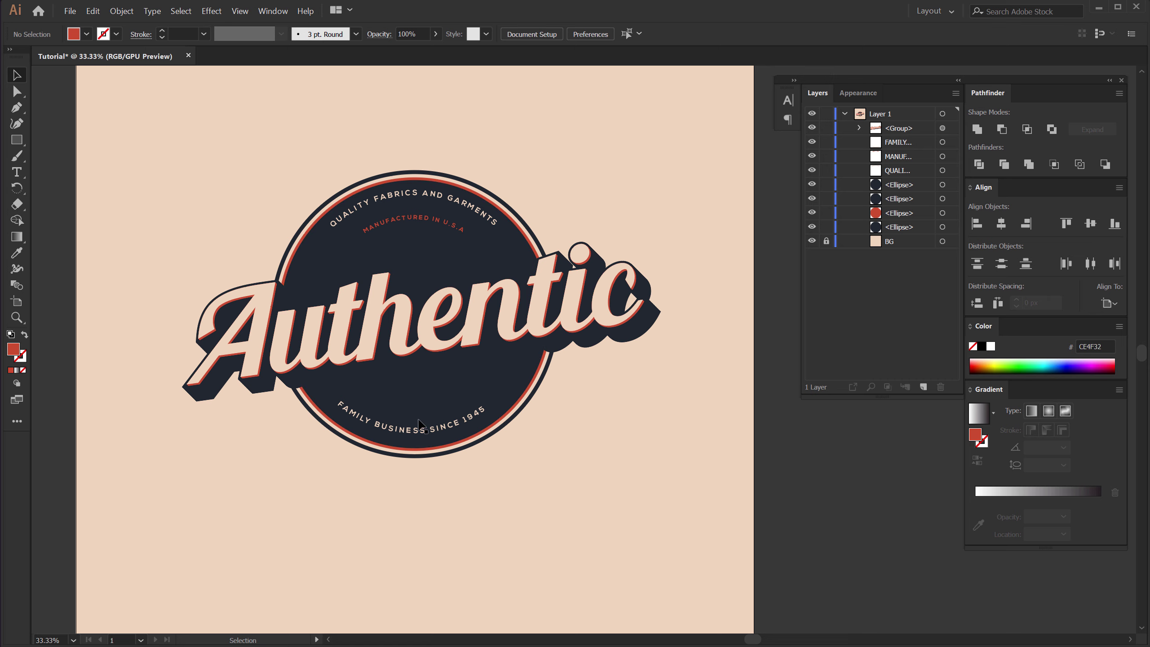
scroll(422, 425, up, 1)
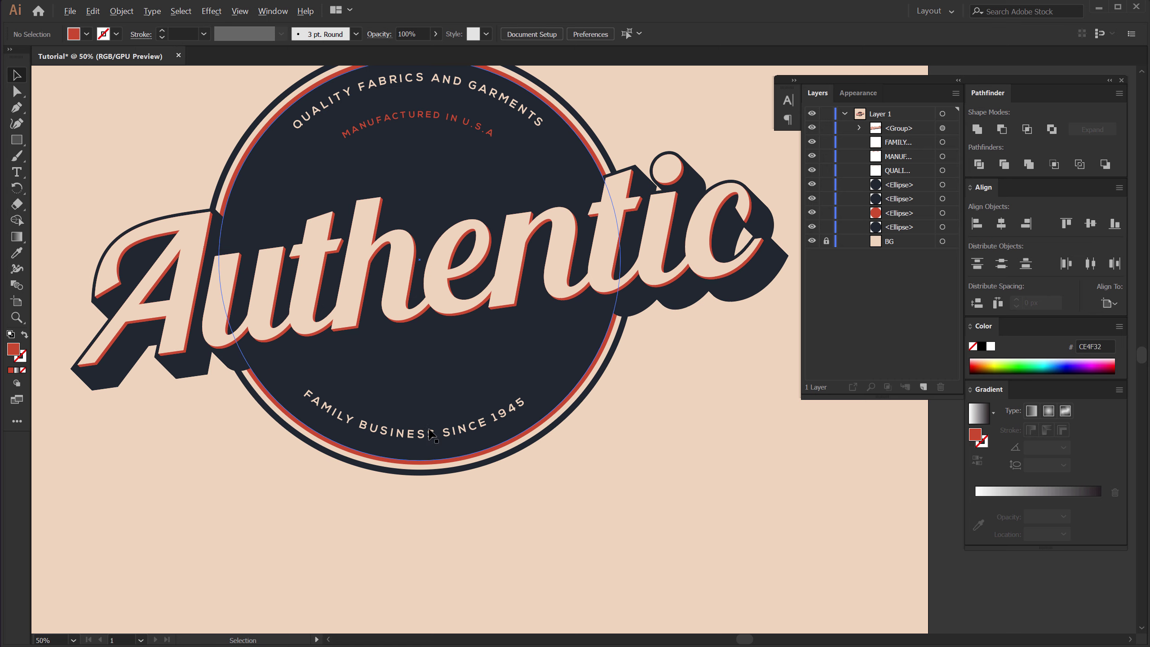
click(480, 467)
scroll(475, 456, down, 1)
drag(468, 459, 497, 585)
drag(484, 532, 451, 520)
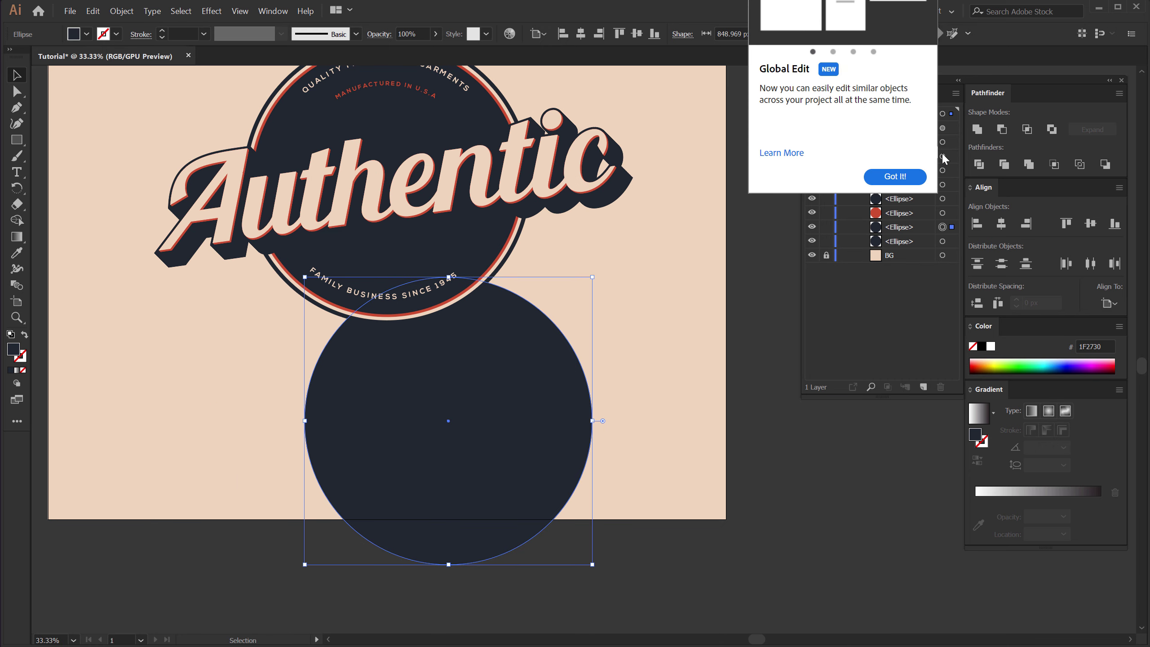
click(896, 176)
click(625, 317)
drag(467, 386, 600, 340)
drag(679, 411, 549, 410)
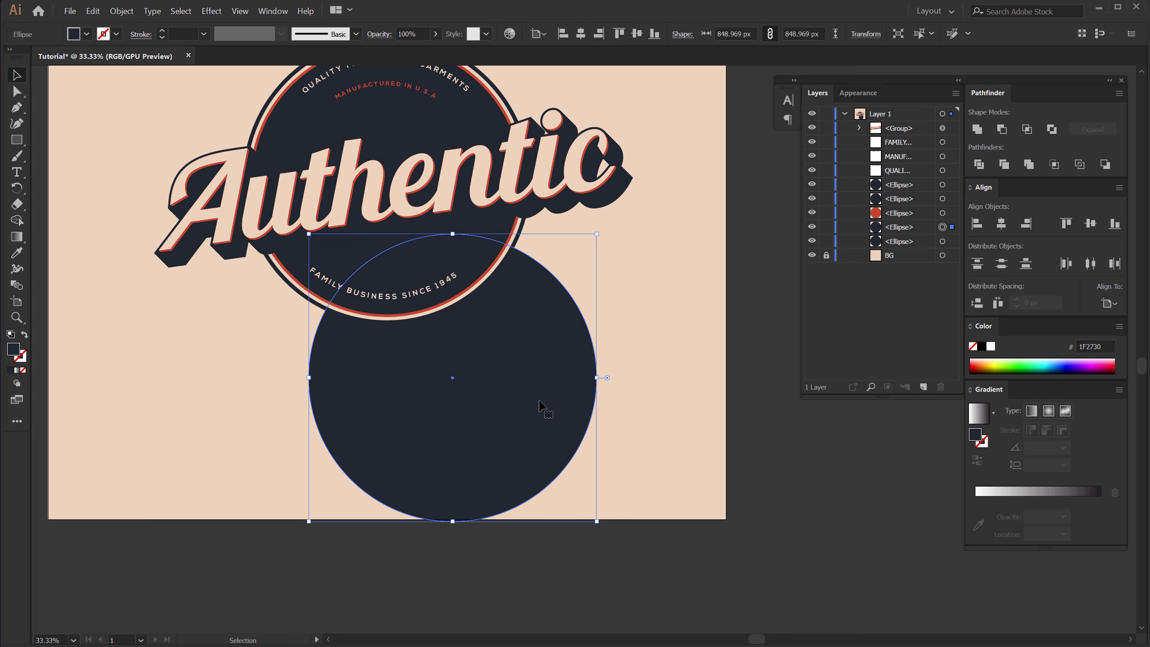
- Move the circle copy behind the badge, directly above BG in the stacking order, and position it nearly centered below the badge
key(a)
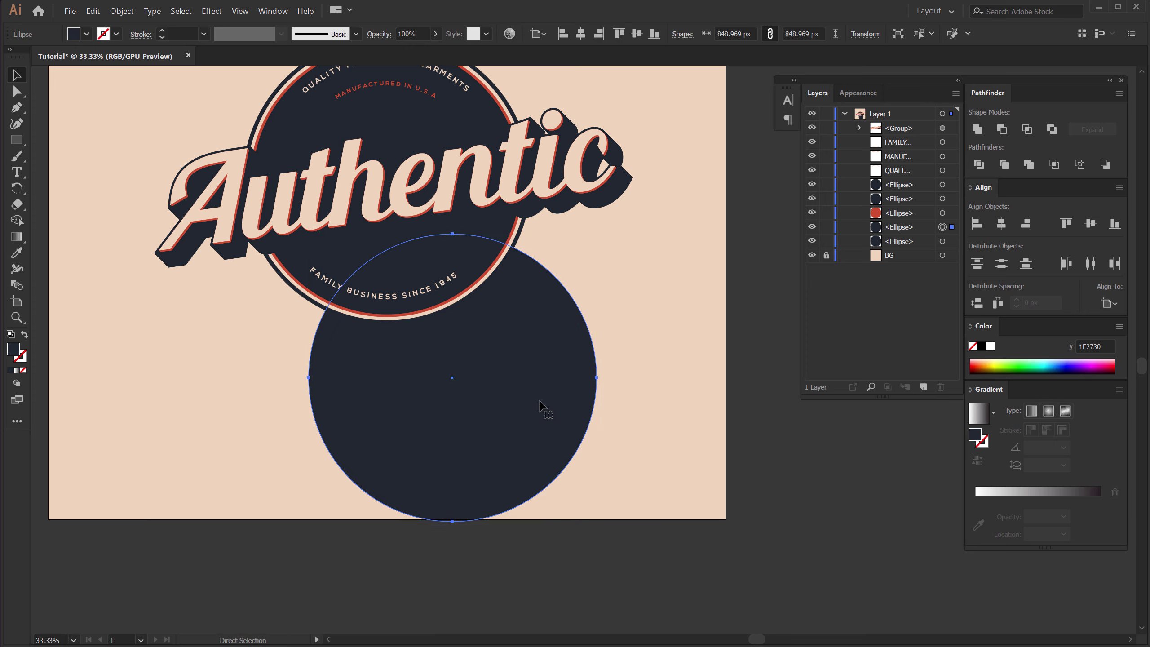
key(v)
key(ctrl+shift+bracketleft)
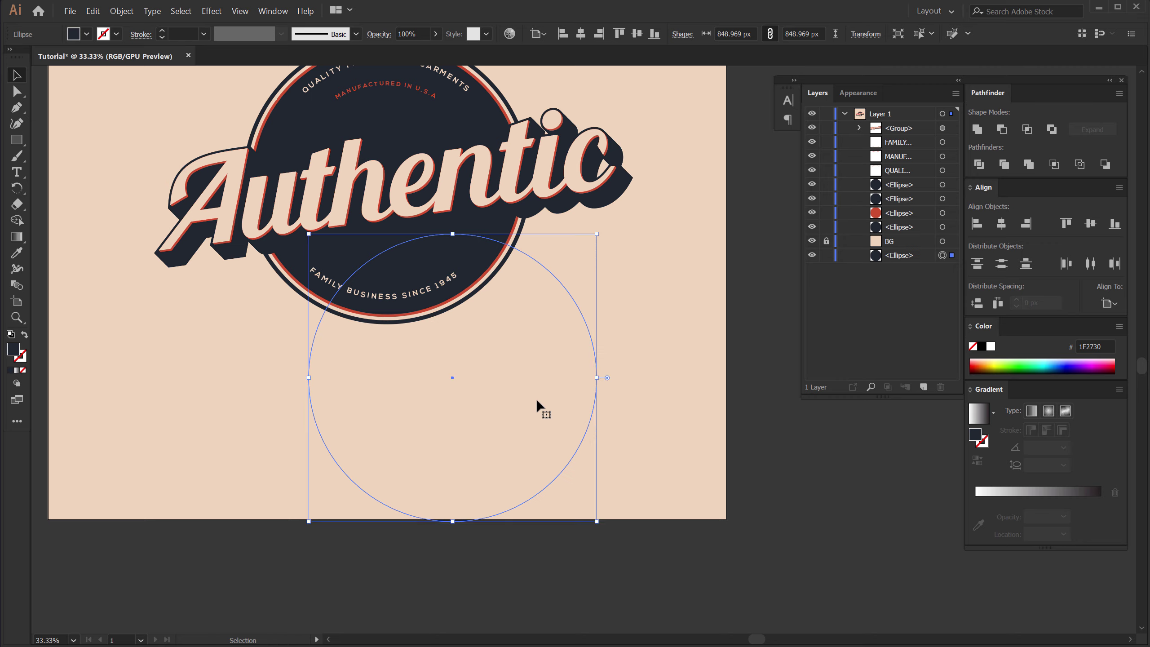
drag(907, 260, 904, 247)
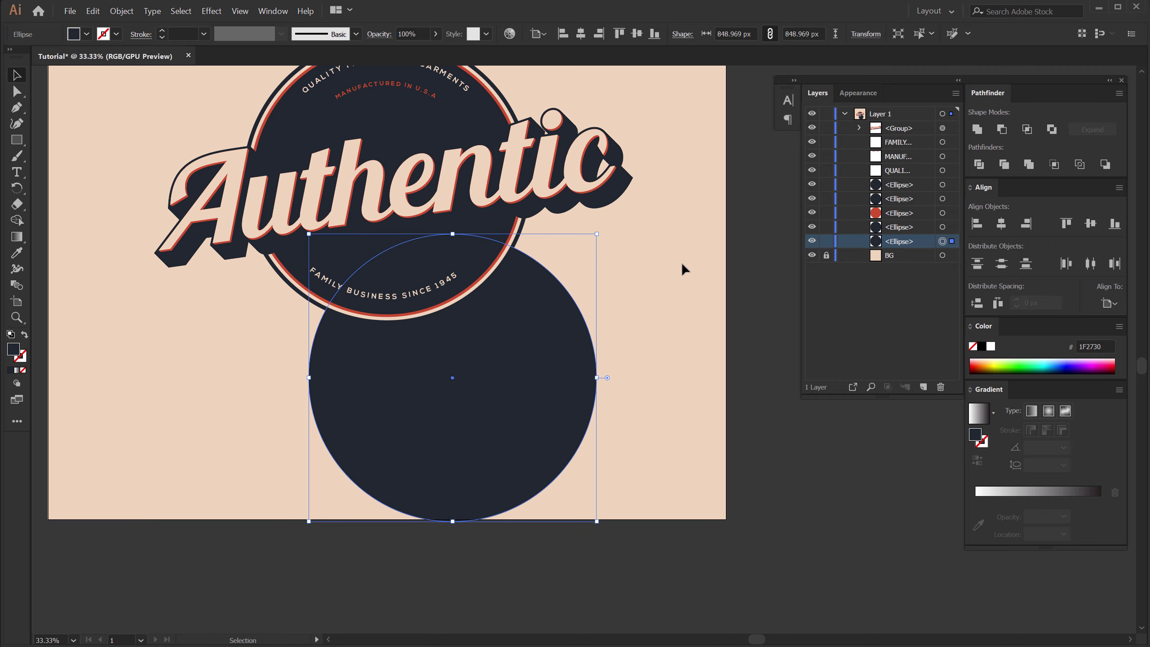
drag(511, 376, 461, 348)
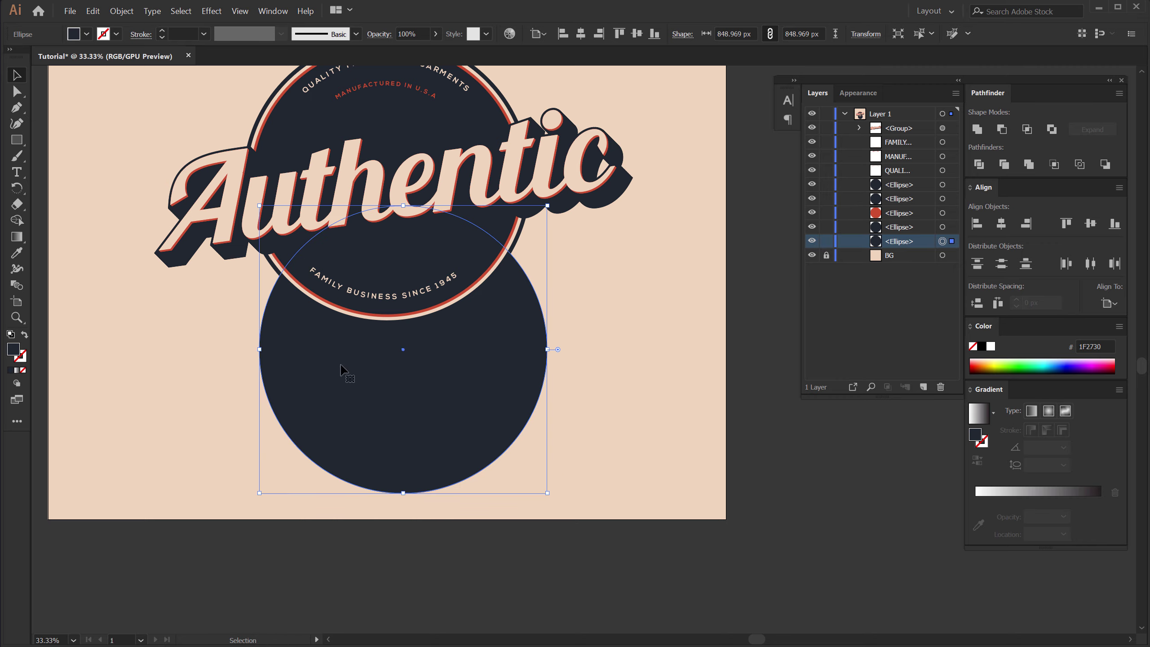
- Fill the circle copy with a radial gradient and set its outer color stop to white
click(16, 371)
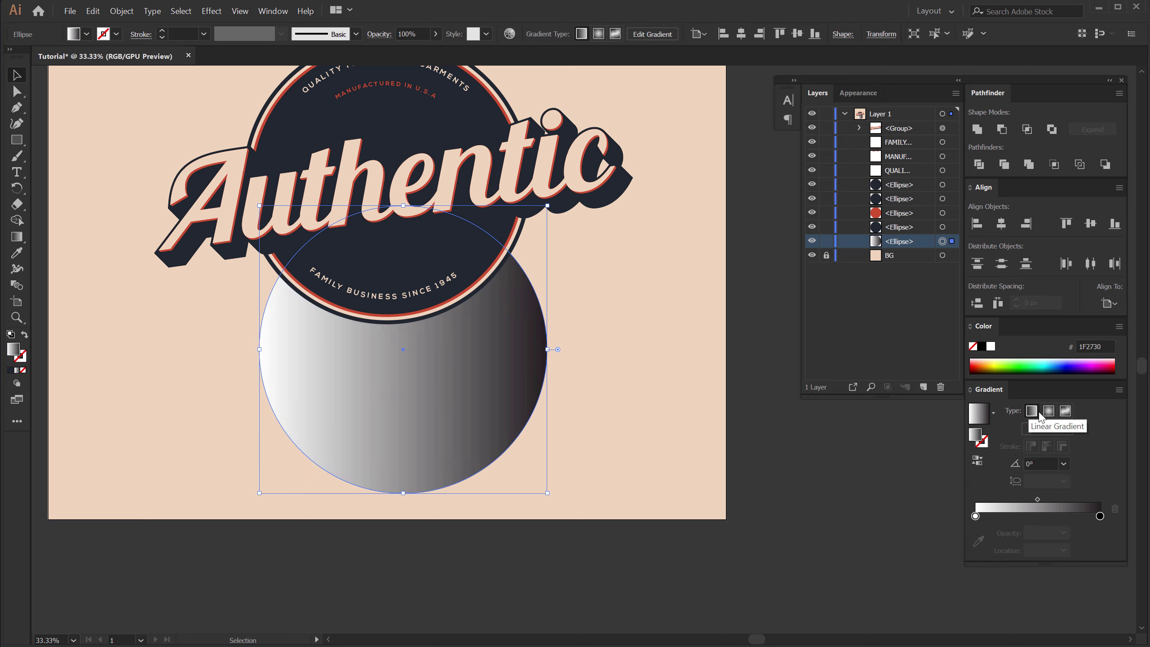
click(1049, 411)
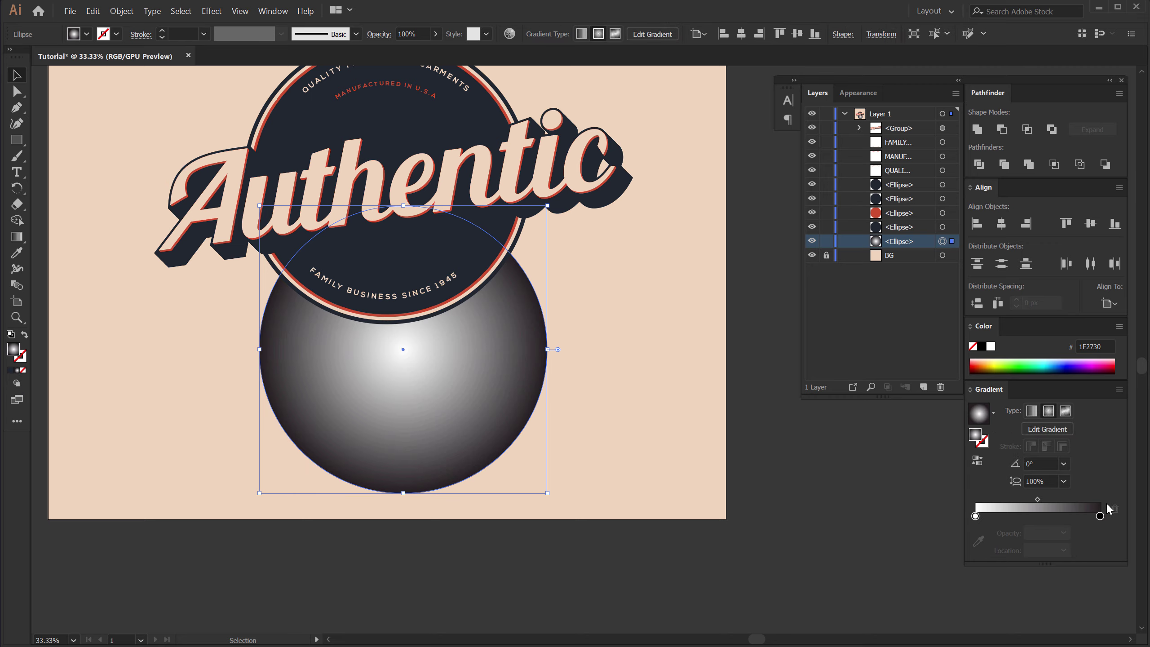
click(1100, 517)
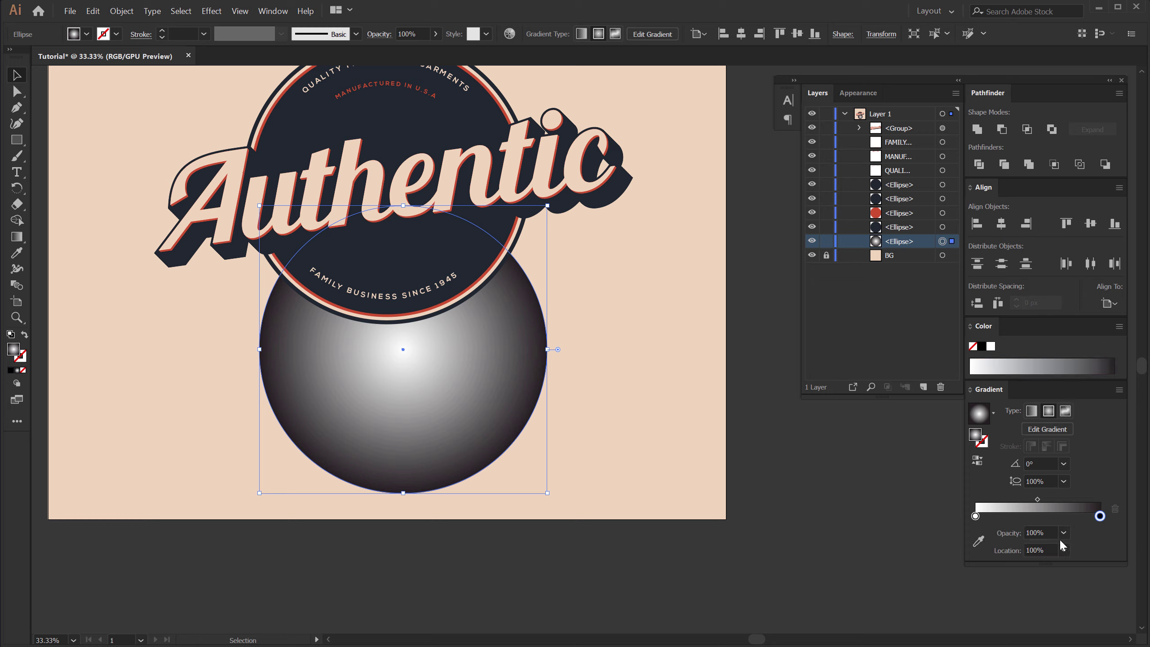
double_click(1100, 516)
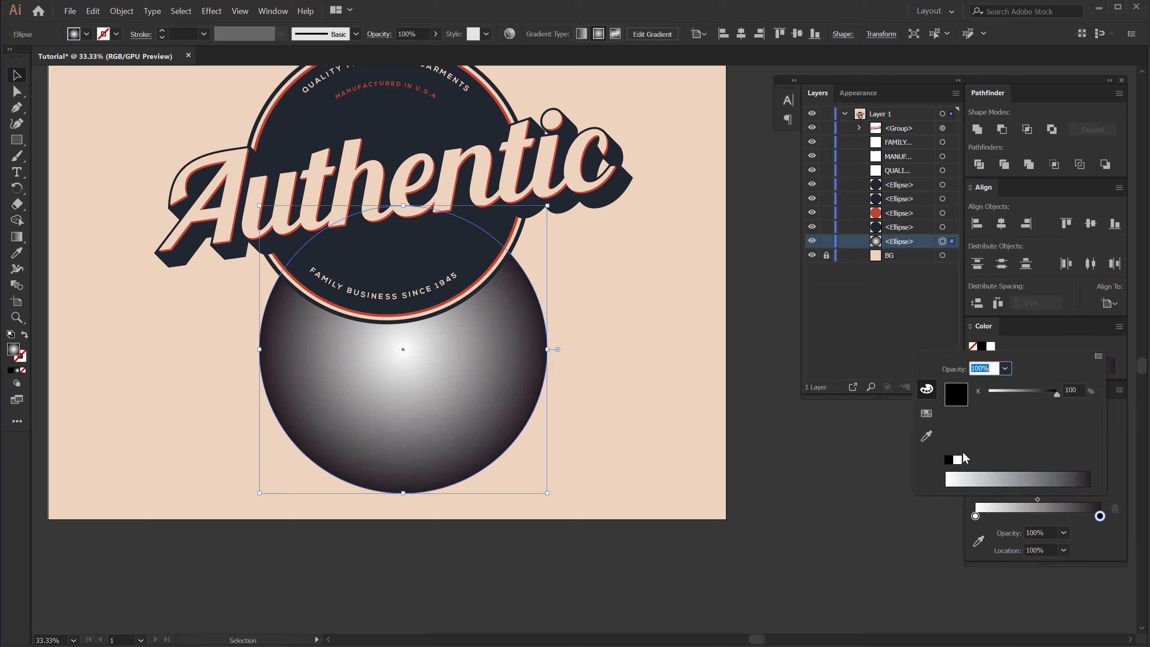
click(959, 461)
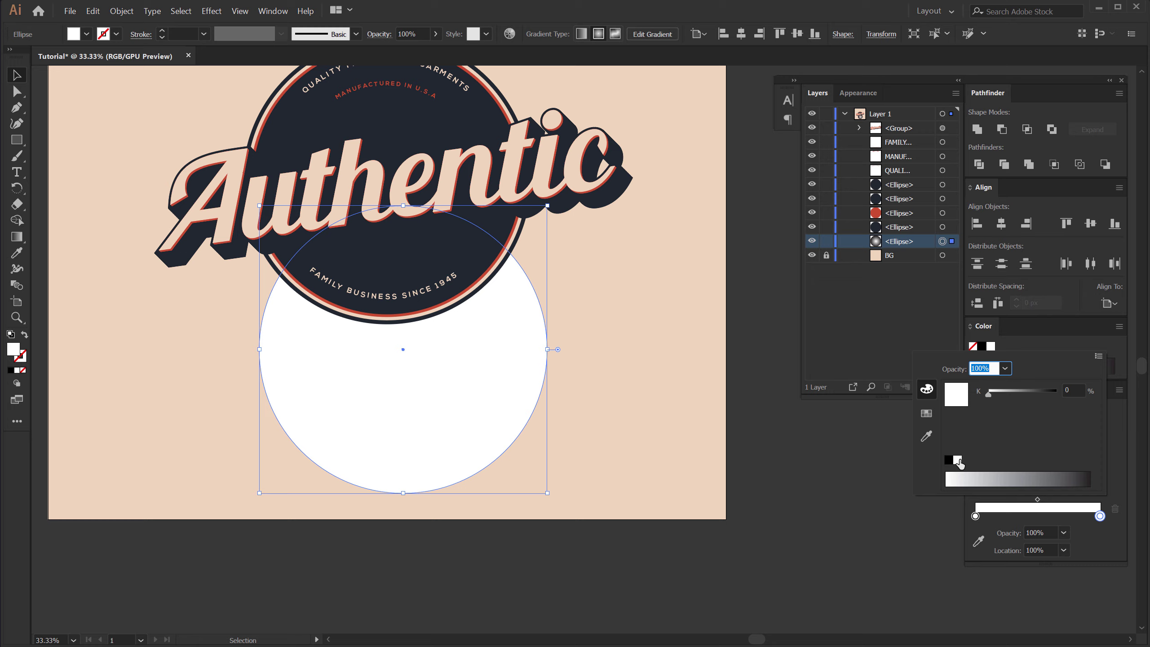
- Set the radial gradient's center color stop to the brown swatch R=117 G=76 B=36
click(976, 517)
double_click(976, 501)
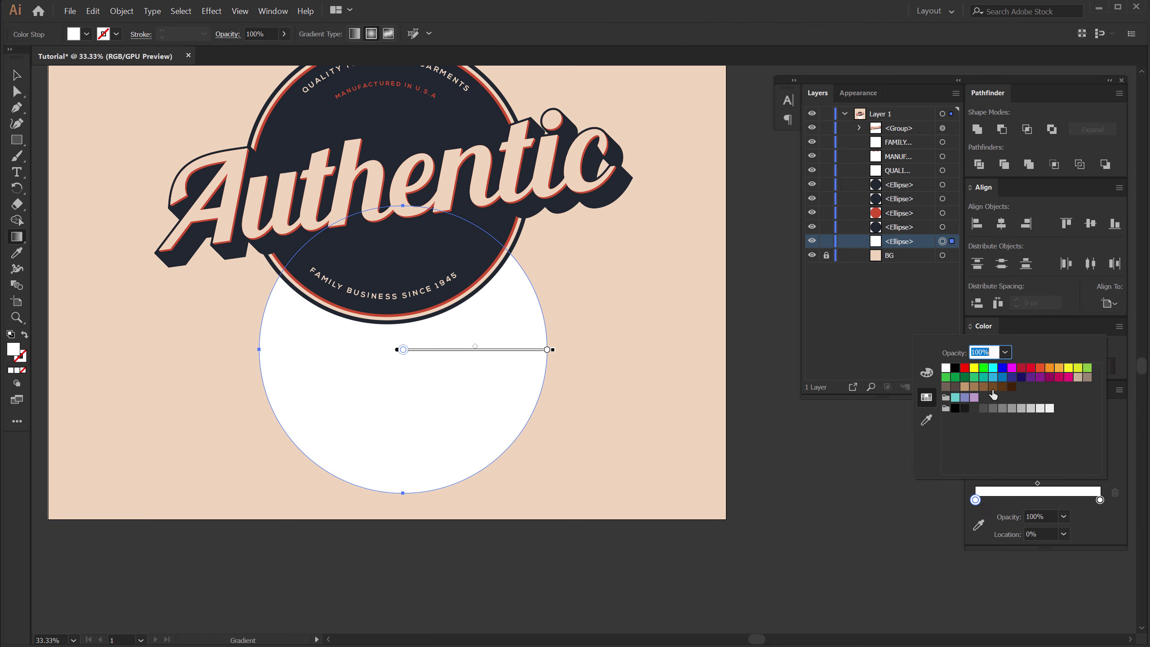
click(993, 387)
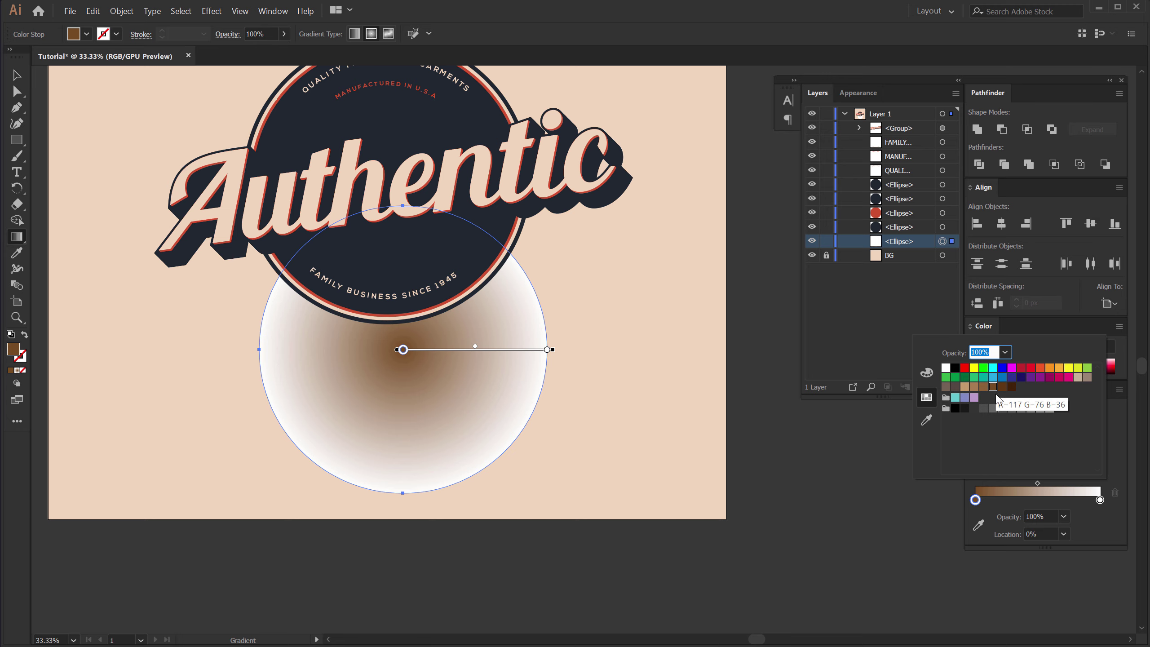
click(973, 510)
key(v)
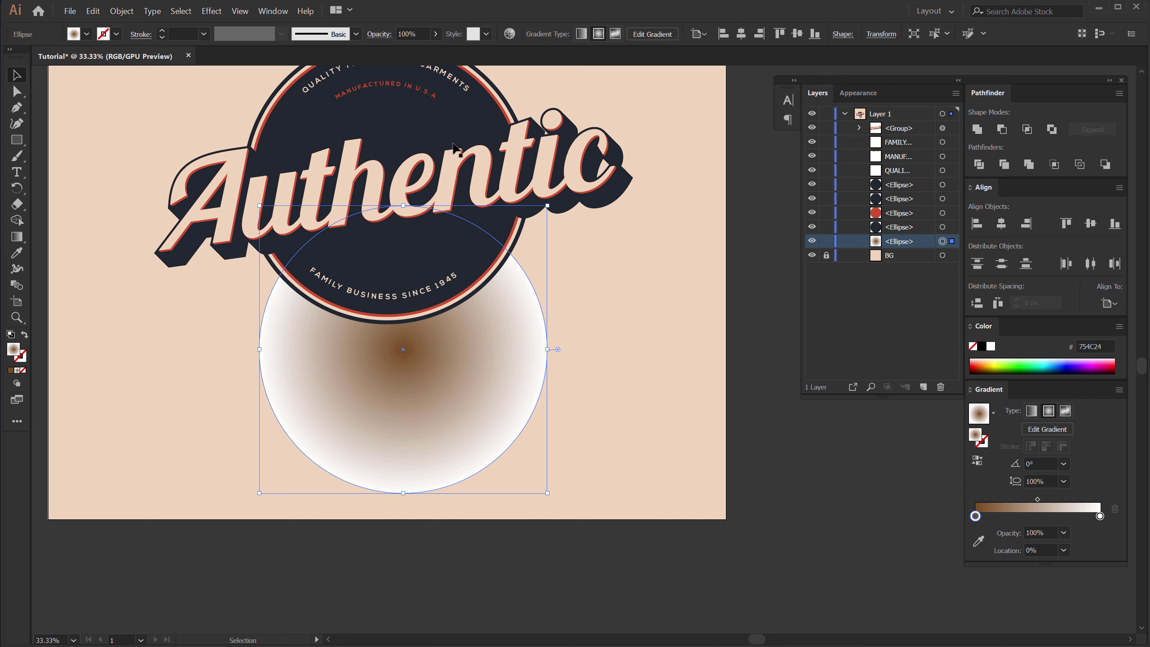
- Show the transparency settings and set the gradient circle's blending mode to Multiply
click(272, 11)
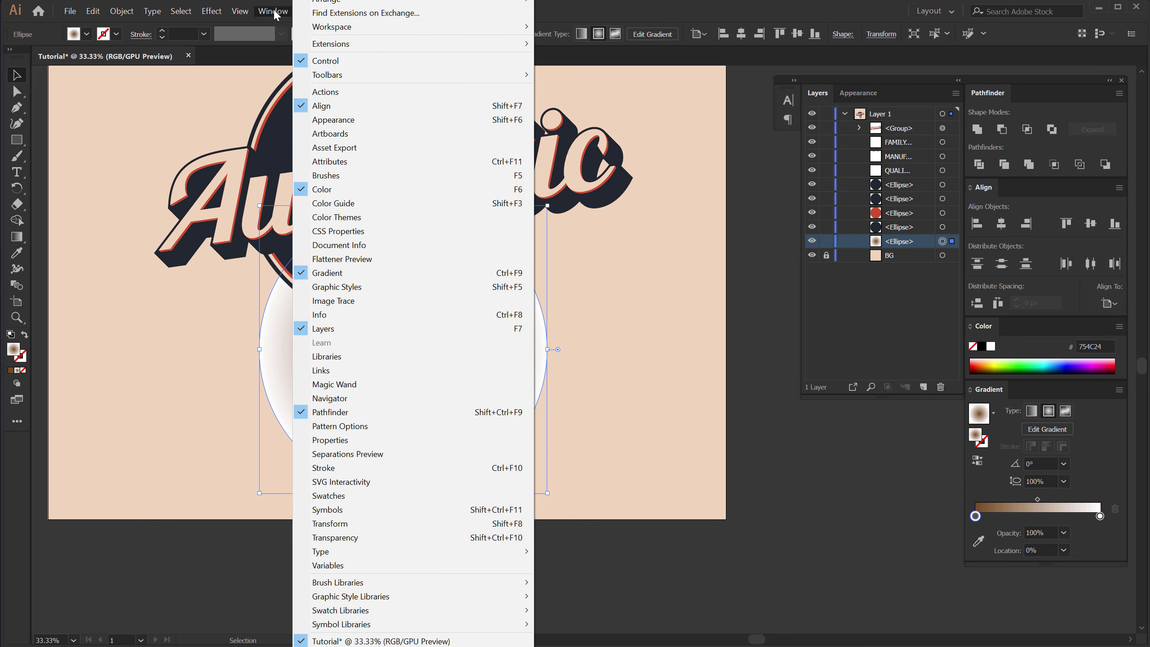
click(335, 538)
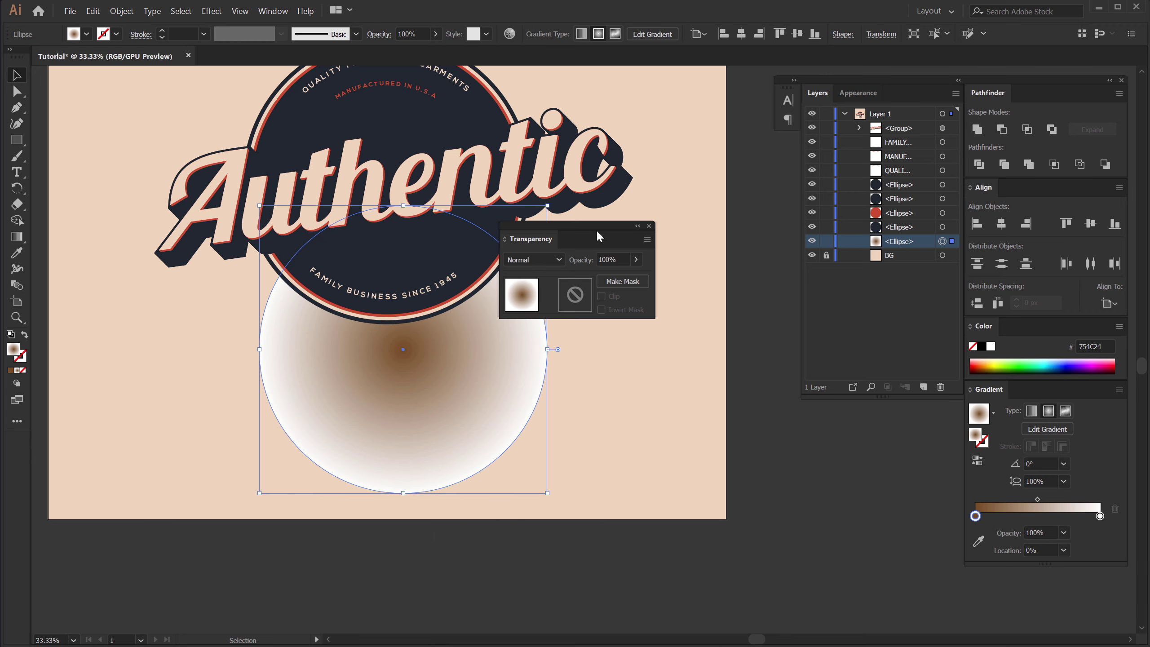
drag(598, 236, 716, 256)
click(662, 280)
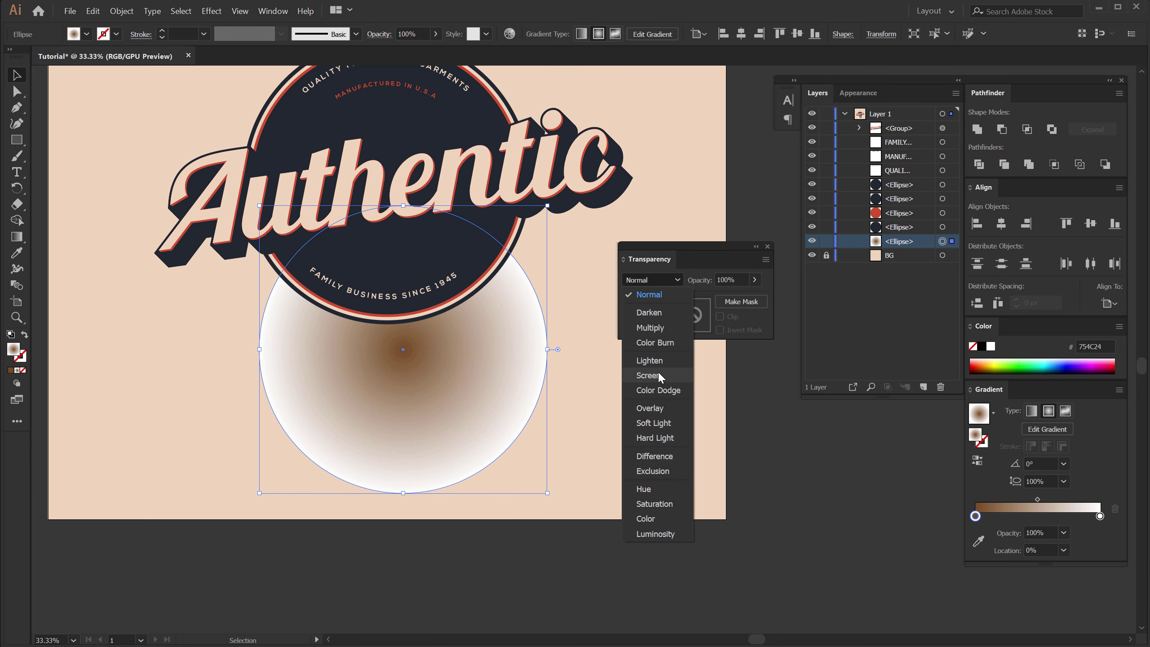
click(652, 328)
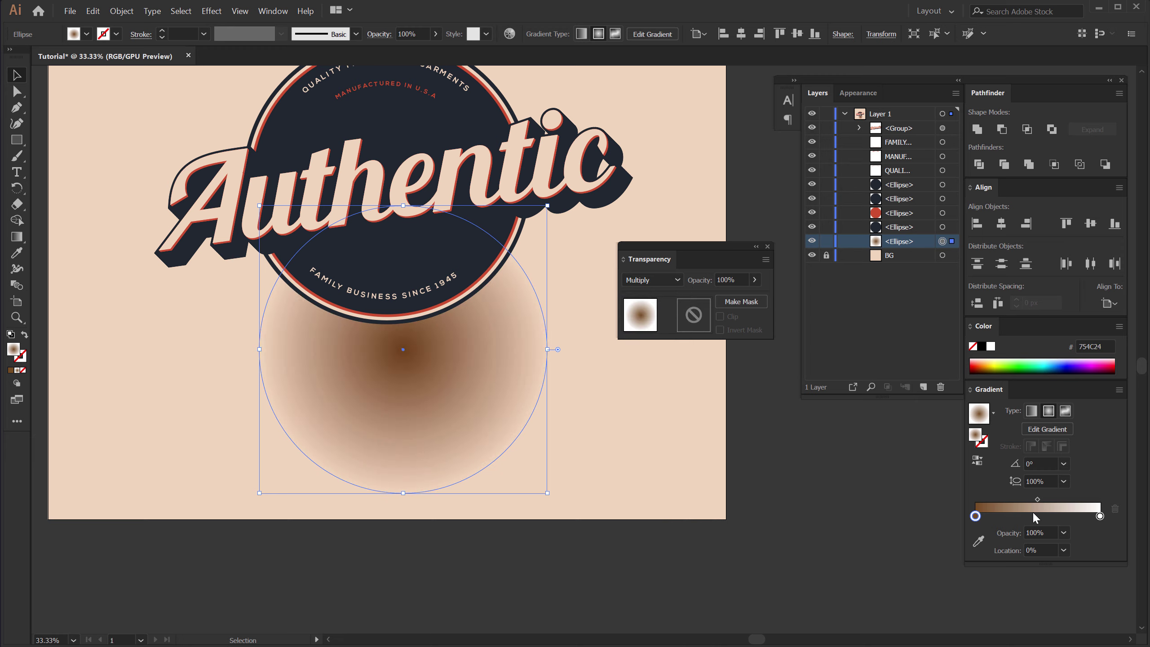
- Shift the radial gradient's midpoint to 34.13% and move the gradient circle up behind the badge, horizontally centered with its lower part showing
drag(1038, 499, 1013, 499)
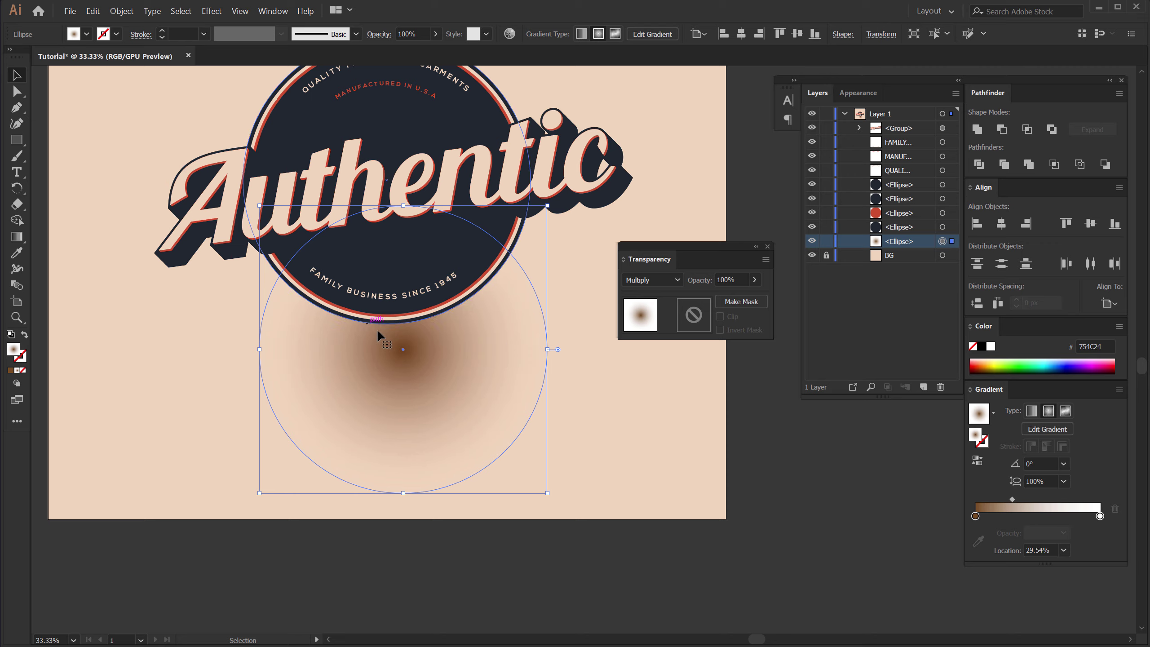
drag(435, 374, 438, 350)
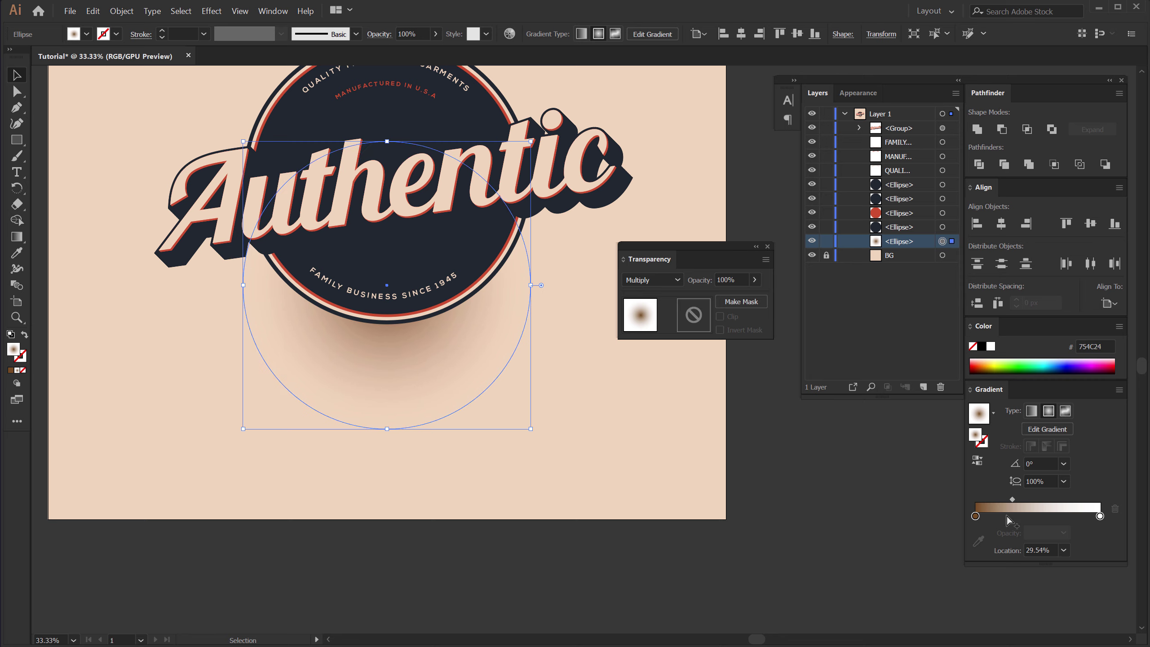
drag(1012, 499, 1020, 499)
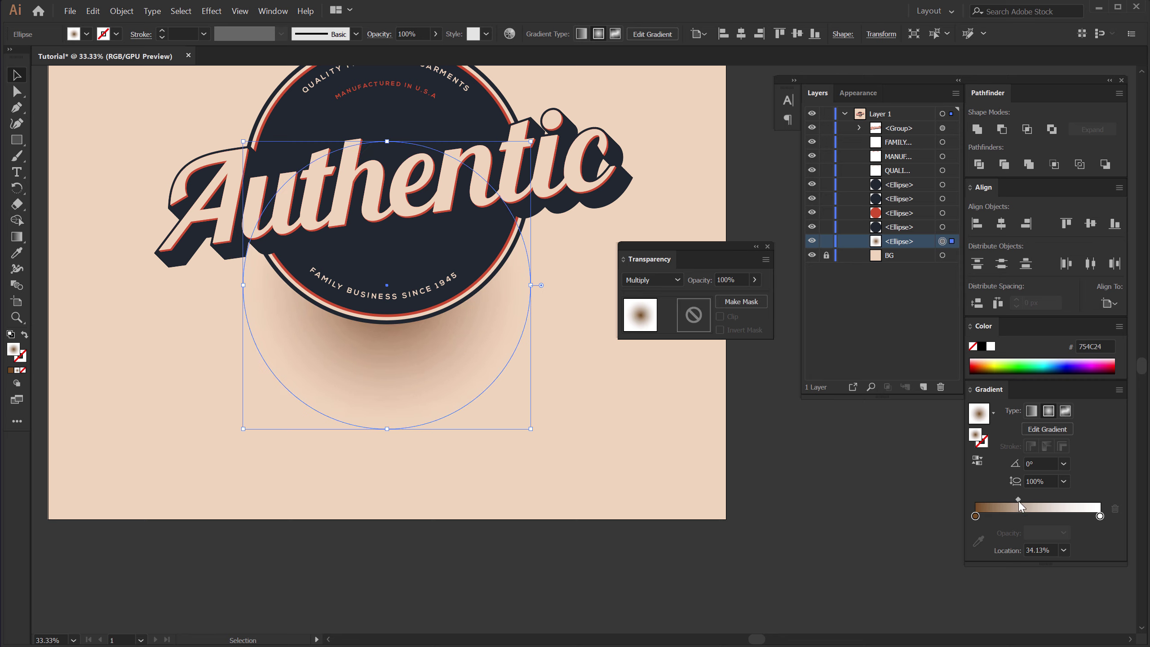
click(17, 236)
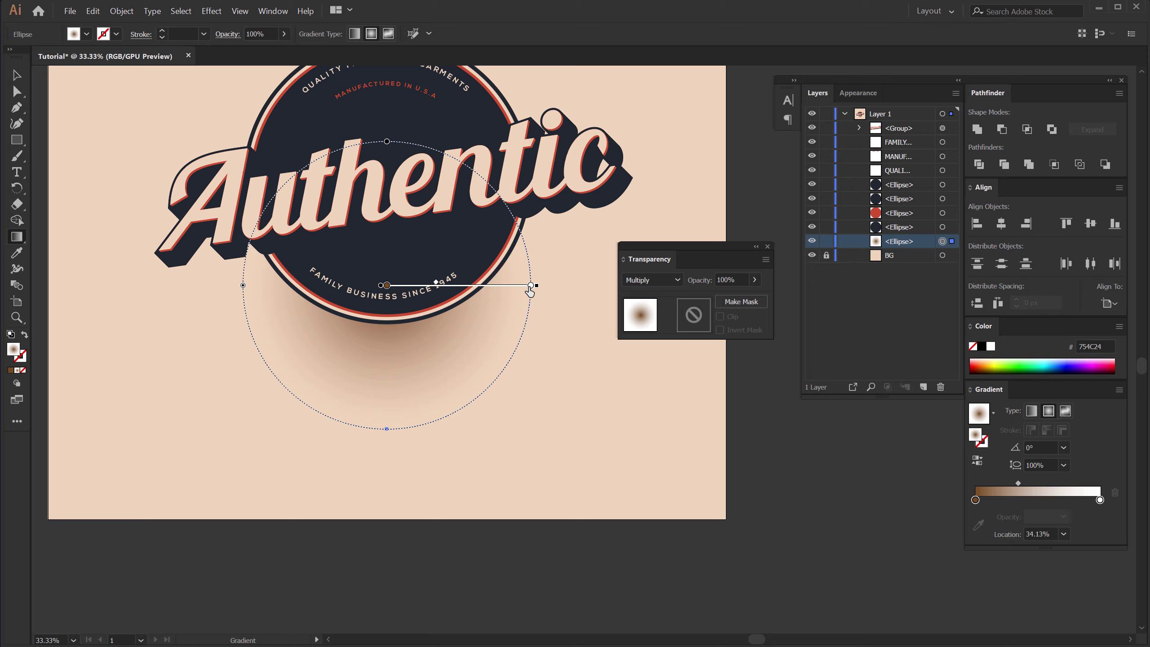
click(530, 286)
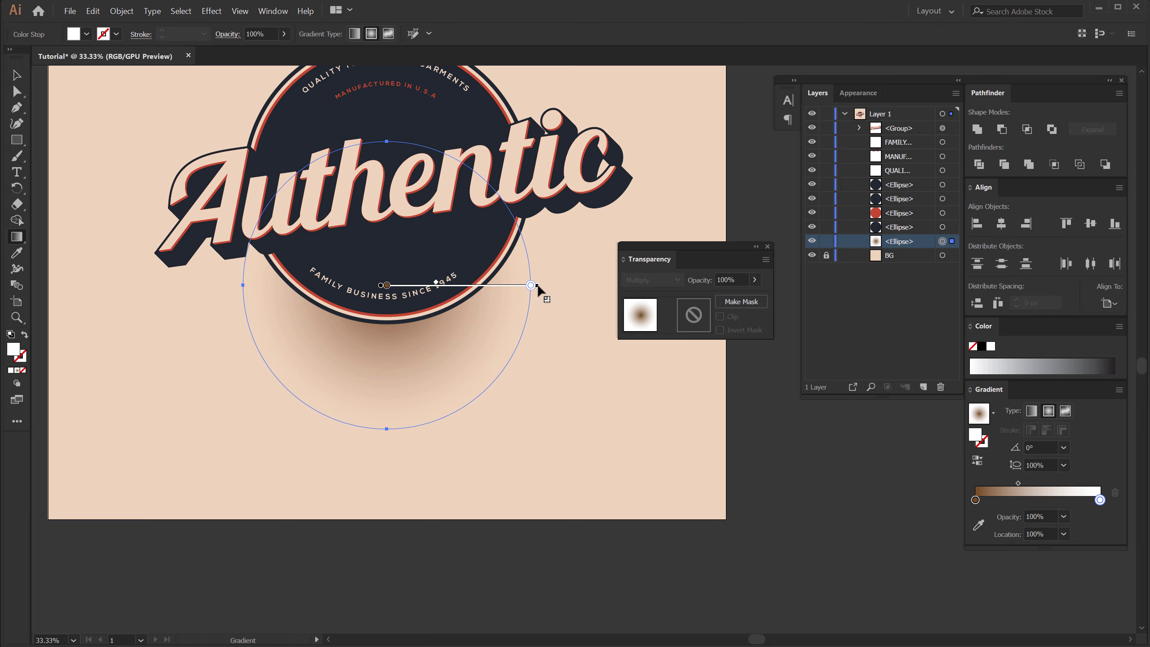
mouse_move(538, 286)
mouse_down()
mouse_move(571, 282)
mouse_move(542, 286)
mouse_up()
key(v)
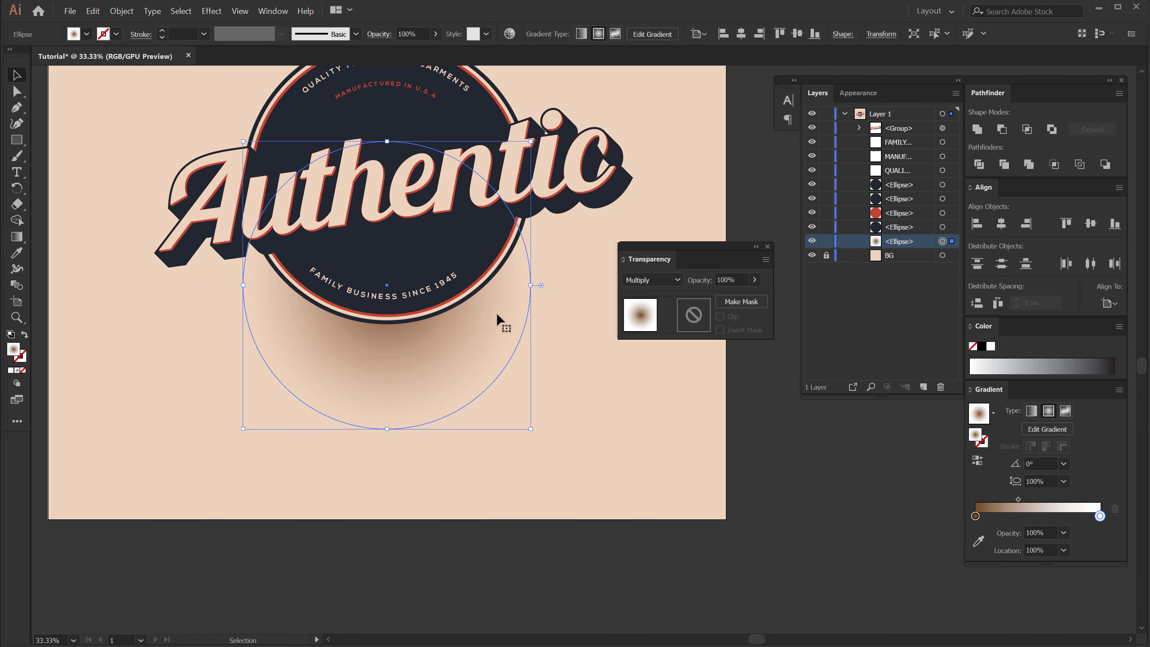
- Enlarge the gradient circle proportionally from its center, nudge it up slightly behind the badge, and deselect it
drag(560, 289, 562, 285)
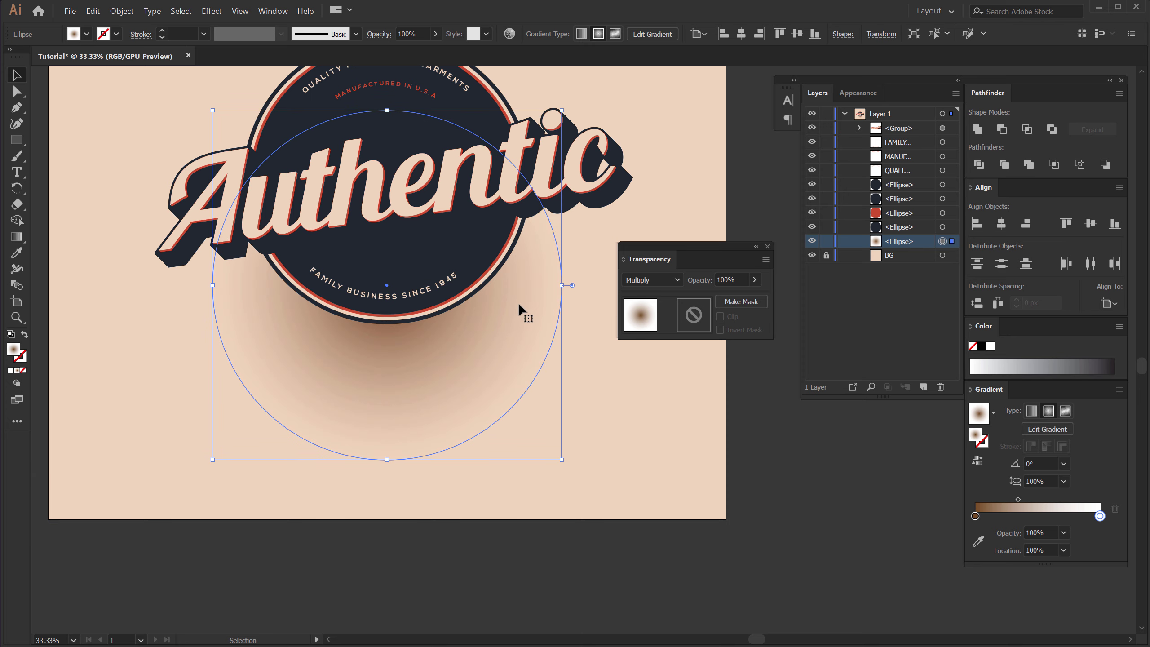
click(604, 376)
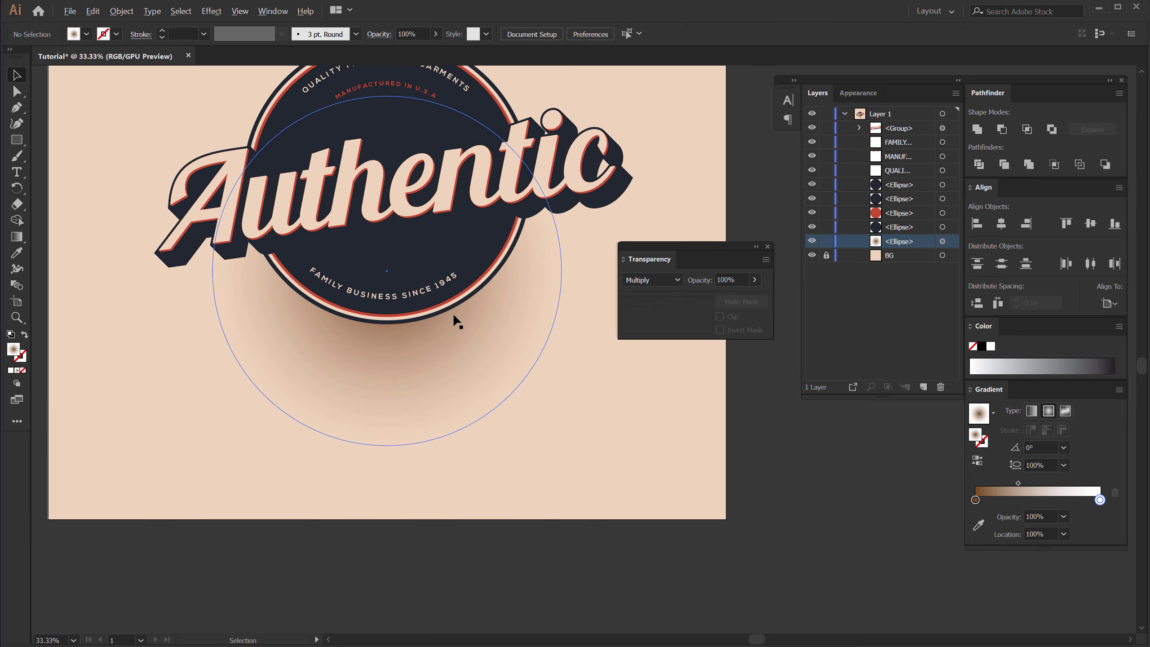
- Move the floating Transparency panel away from the artwork to the empty area below the Layers panel
scroll(455, 315, down, 1)
drag(528, 402, 536, 484)
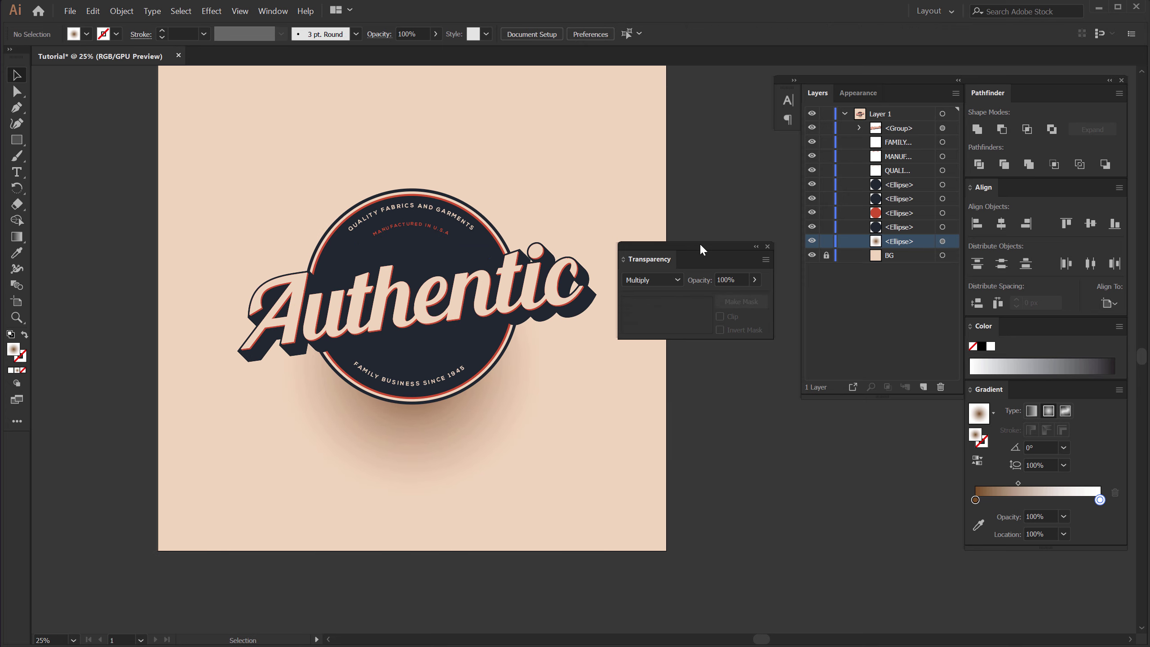
drag(701, 246, 865, 443)
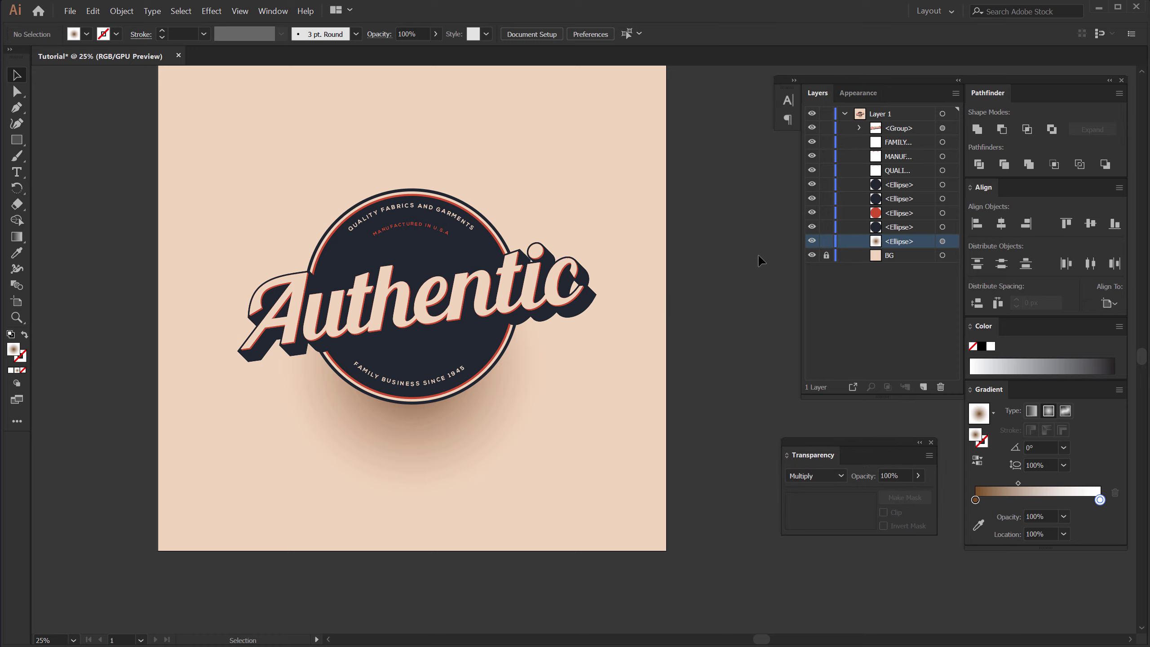